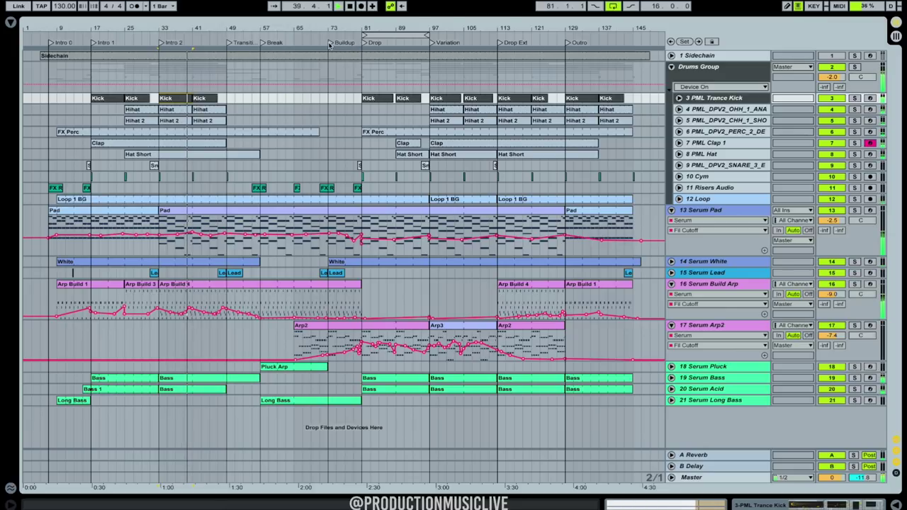
Audition the song from the Buildup and from the Variation, with the loop extended to cover bars 81 to 113.
{"action": "left_click", "coordinate": [329, 44]}
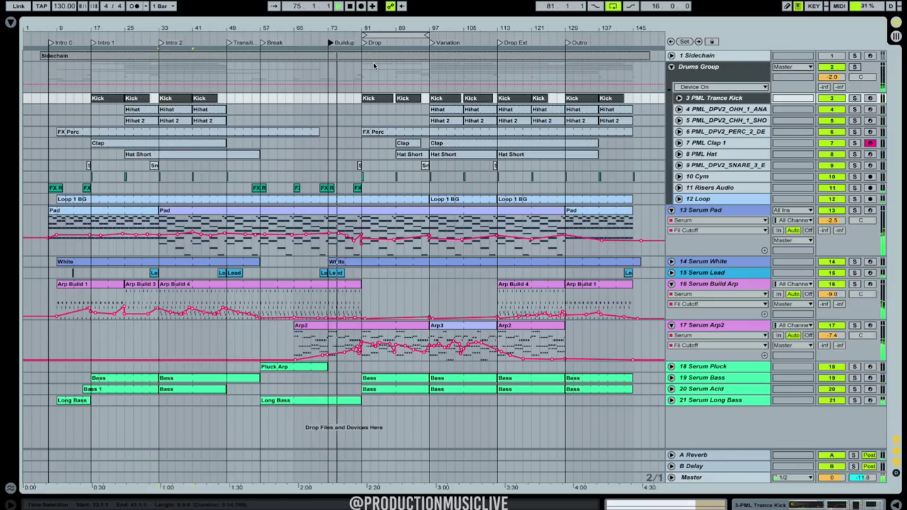
{"action": "left_click_drag", "start_coordinate": [428, 34], "coordinate": [496, 34]}
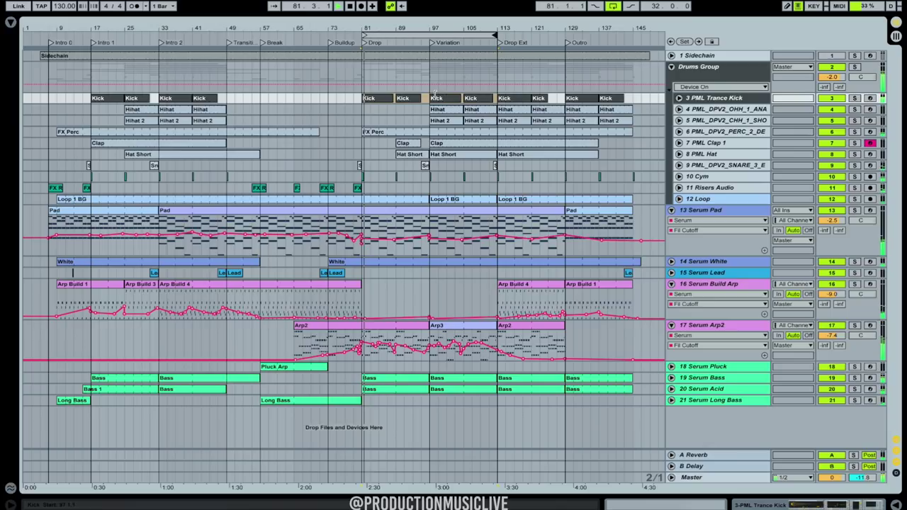
{"action": "left_click", "coordinate": [431, 43]}
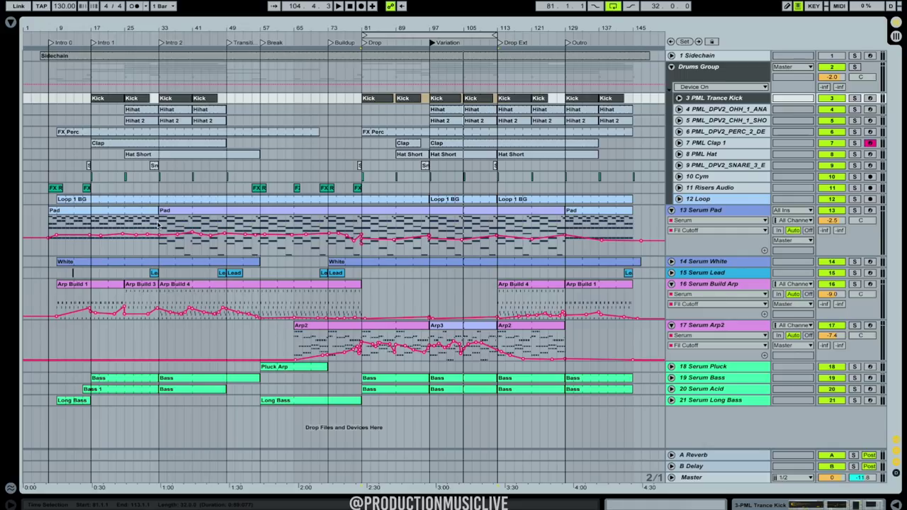
Loop bars 33 to 41 at Intro 2 and play from the start of the Arp Build 4 clip.
{"action": "left_click_drag", "start_coordinate": [158, 225], "coordinate": [227, 227]}
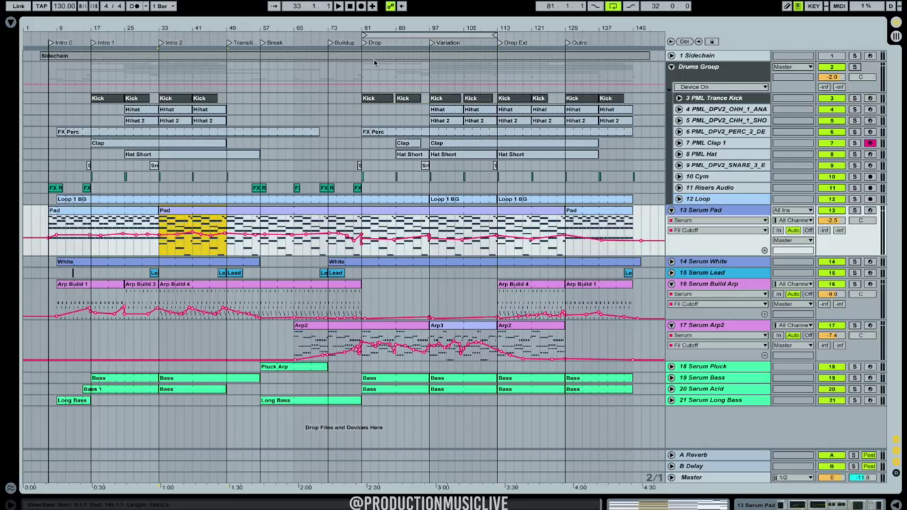
{"action": "left_click_drag", "start_coordinate": [467, 34], "coordinate": [207, 188]}
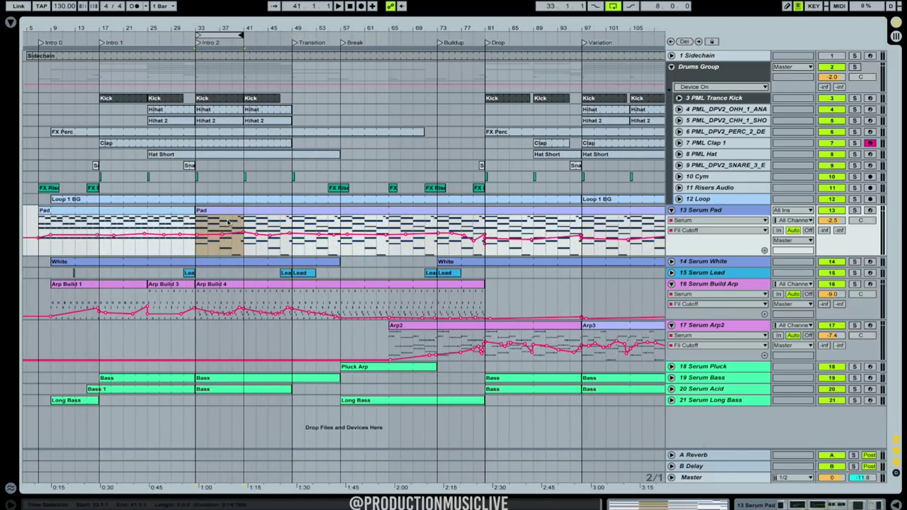
{"action": "left_click", "coordinate": [198, 298]}
{"action": "key", "text": "space"}
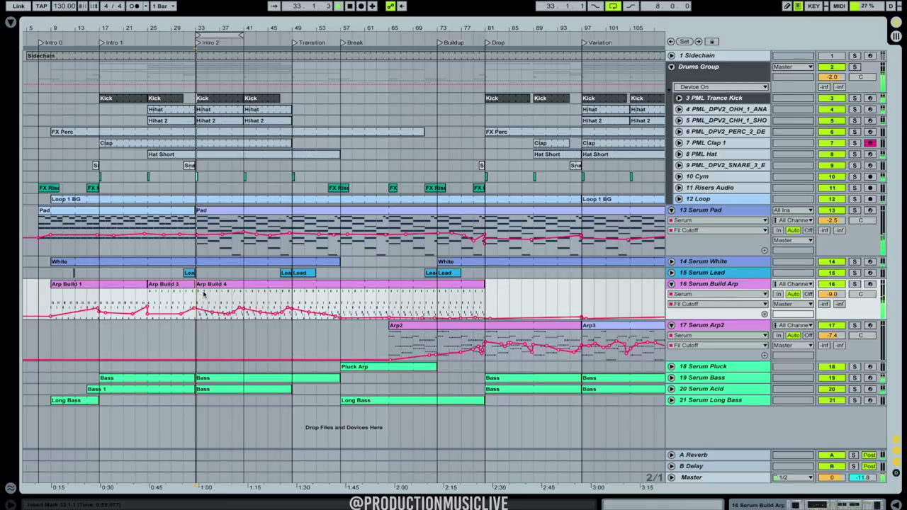
Open the Arp Build 4 clip on the Serum Build Arp track to examine its note pattern, then return to the arrangement.
{"action": "double_click", "coordinate": [215, 287]}
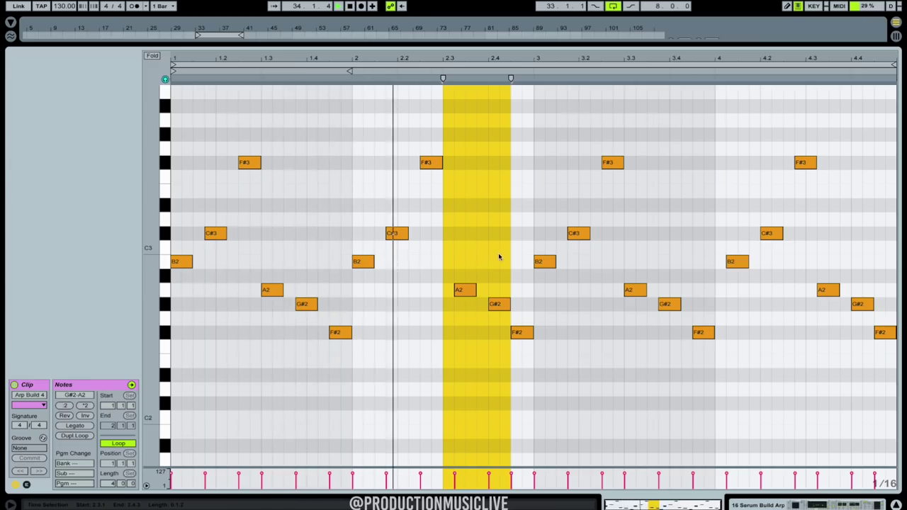
{"action": "left_click", "coordinate": [589, 297]}
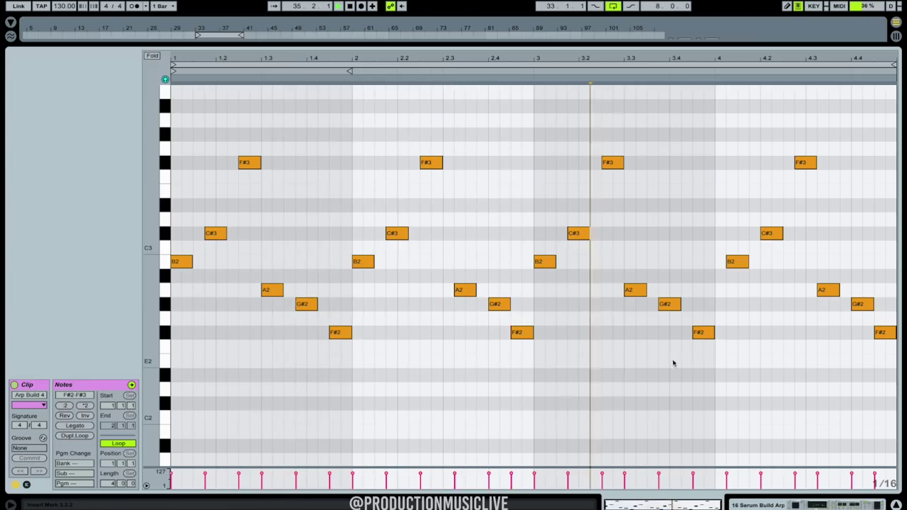
{"action": "left_click", "coordinate": [896, 504]}
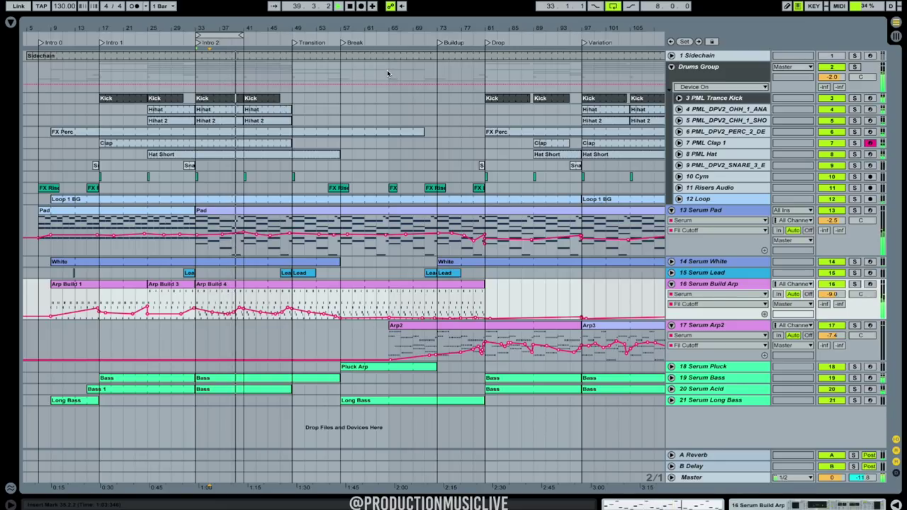
Stop playback and set the loop to bars 81 to 89 at the Drop.
{"action": "key", "text": "space"}
{"action": "left_click_drag", "start_coordinate": [403, 28], "coordinate": [296, 15]}
{"action": "left_click_drag", "start_coordinate": [175, 32], "coordinate": [371, 32]}
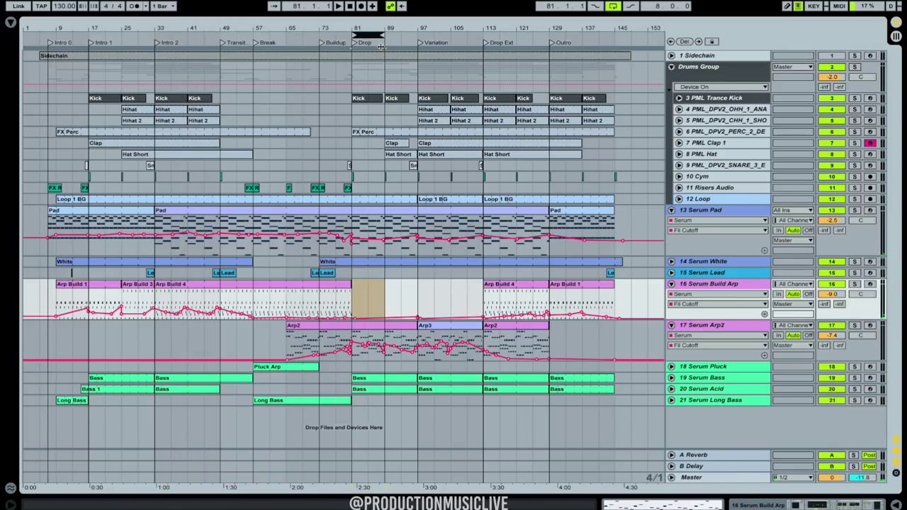
Play the looped Drop and open the Arp2 clip on the Serum Arp2 track to examine its notes.
{"action": "left_click", "coordinate": [652, 329]}
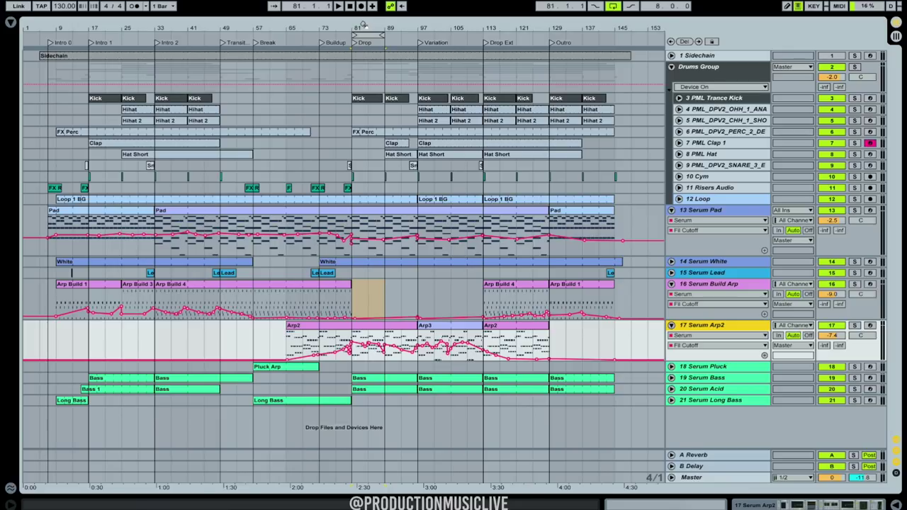
{"action": "left_click_drag", "start_coordinate": [364, 25], "coordinate": [363, 28]}
{"action": "key", "text": "space"}
{"action": "left_click", "coordinate": [367, 327]}
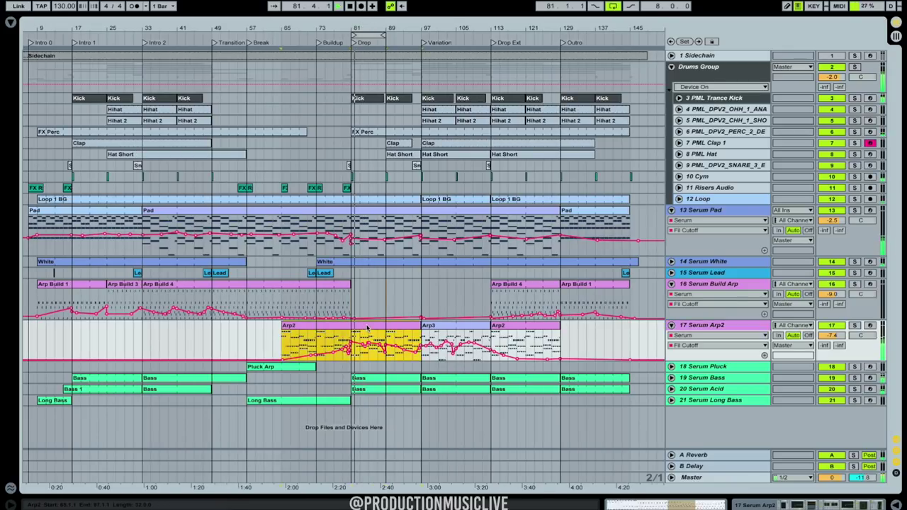
{"action": "double_click", "coordinate": [367, 326]}
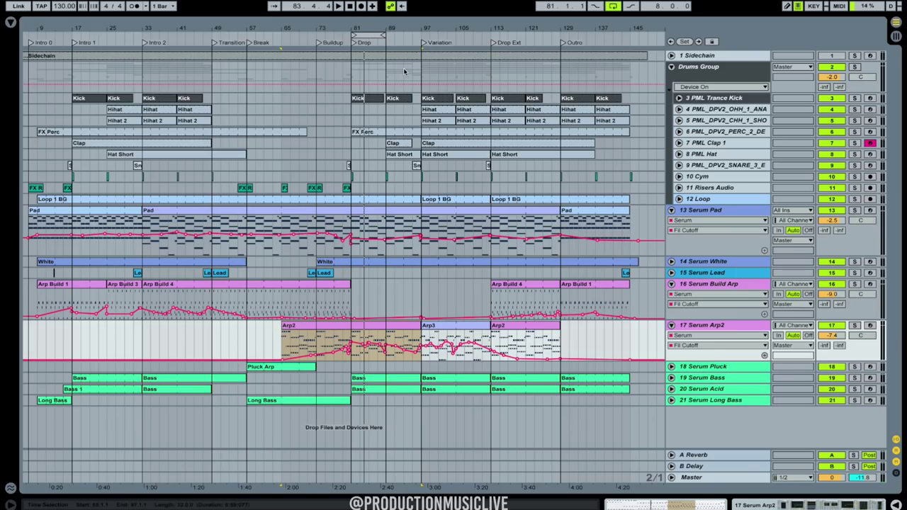
Set the loop to bars 33 to 49 at Intro 2 and play the song from the start of Intro 0.
{"action": "left_click_drag", "start_coordinate": [387, 30], "coordinate": [385, 28]}
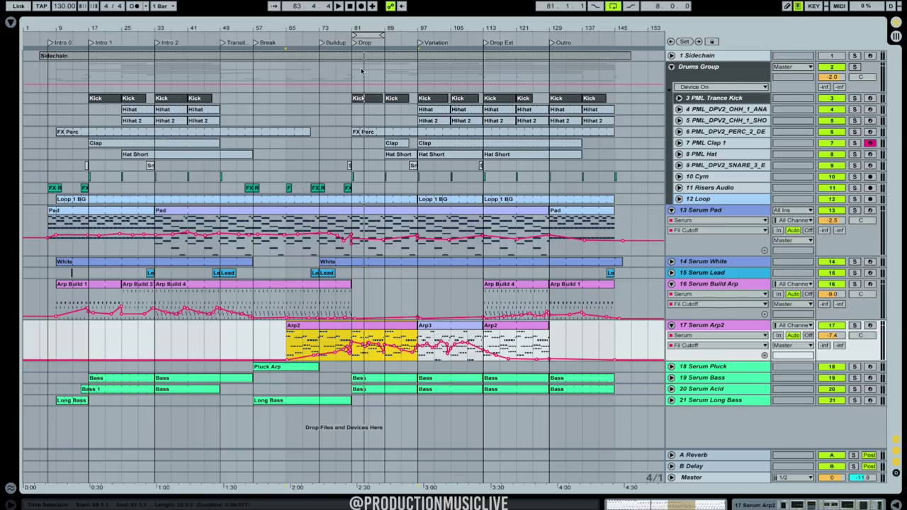
{"action": "left_click_drag", "start_coordinate": [367, 34], "coordinate": [233, 27]}
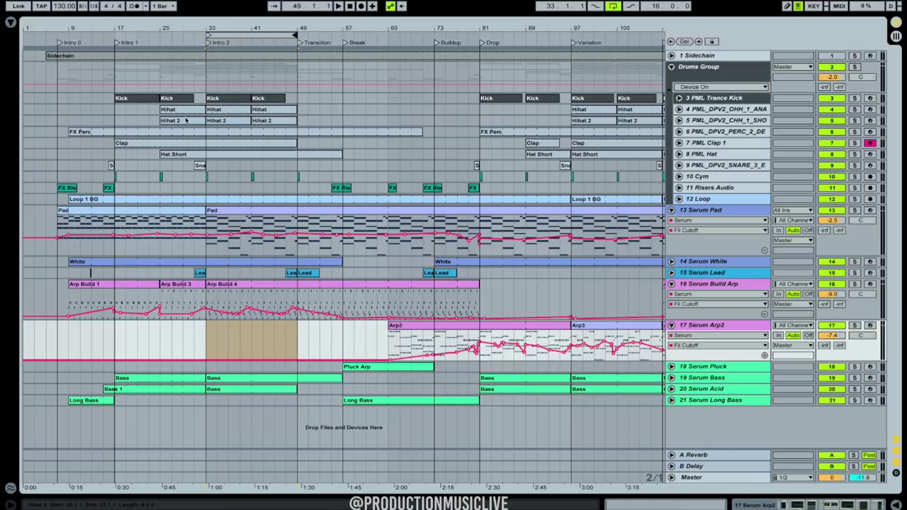
{"action": "left_click", "coordinate": [60, 108]}
{"action": "key", "text": "space"}
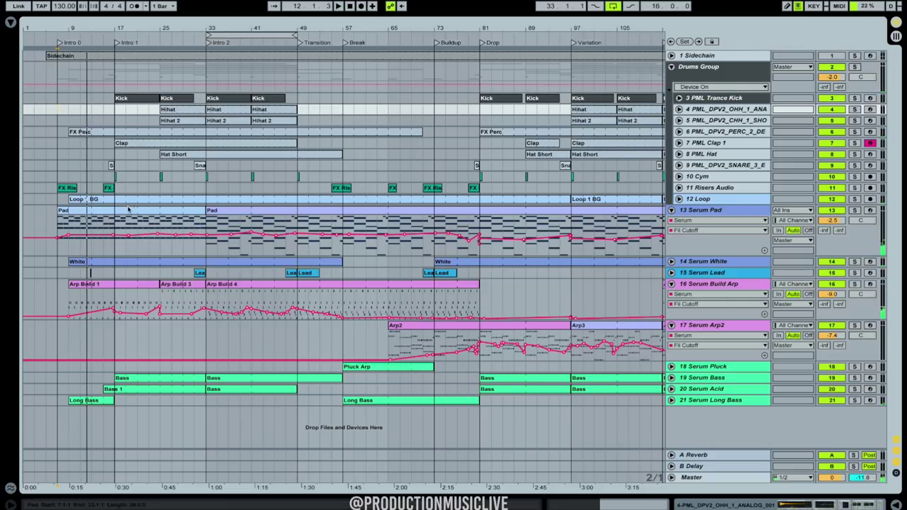
Unfold the Serum Acid track and examine the Bass 1 clip's notes and the track's device chain.
{"action": "left_click", "coordinate": [671, 389]}
{"action": "left_click", "coordinate": [156, 390]}
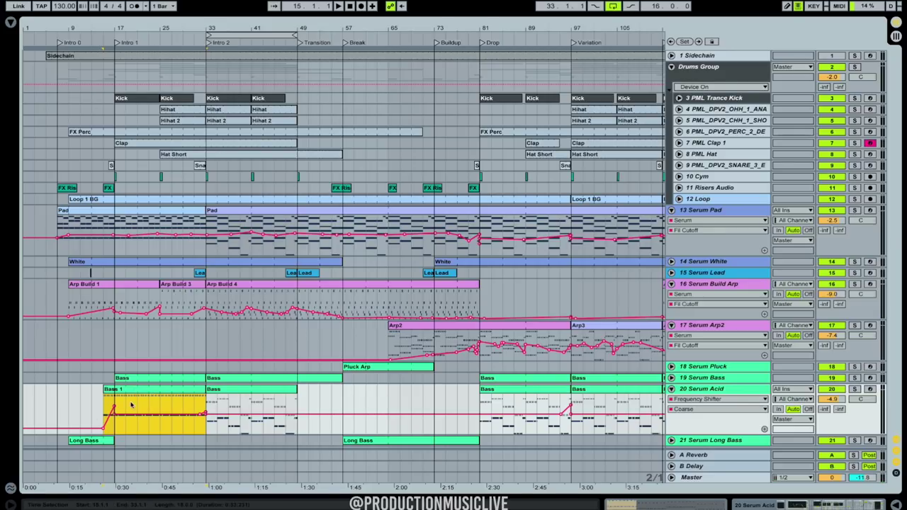
{"action": "left_click", "coordinate": [126, 402]}
{"action": "double_click", "coordinate": [128, 403]}
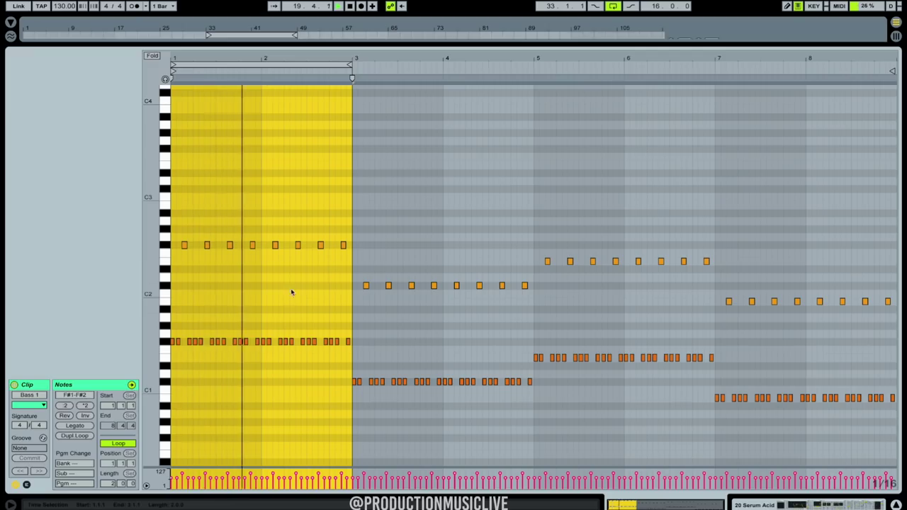
{"action": "left_click", "coordinate": [321, 285]}
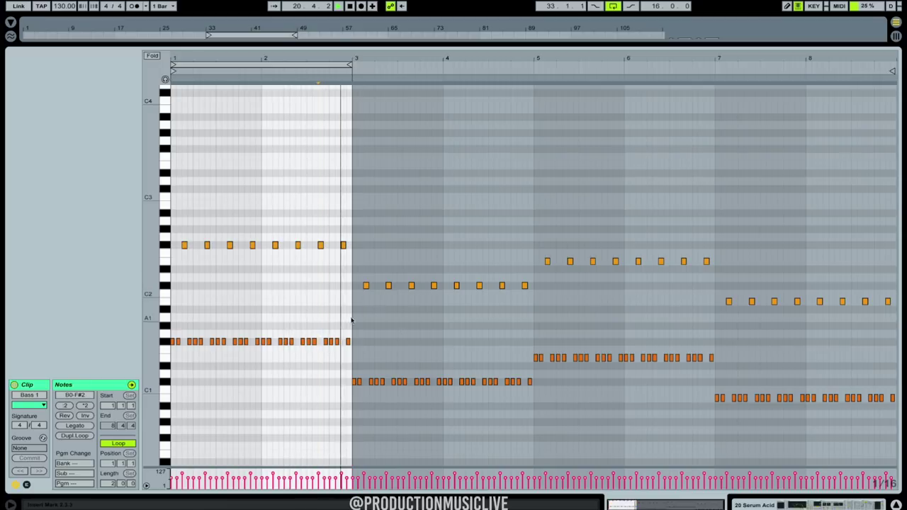
{"action": "left_click", "coordinate": [822, 506]}
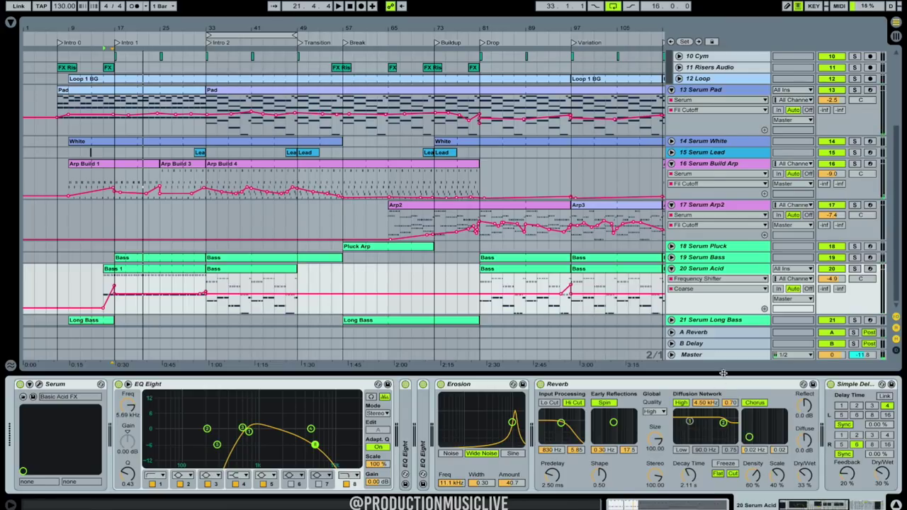
{"action": "key", "text": "ctrl+alt+l"}
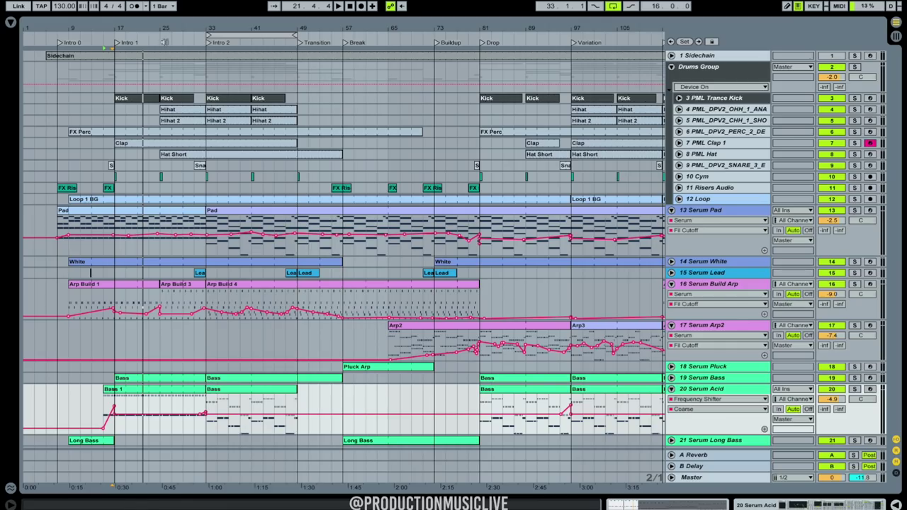
Open the Serum Pad clip that starts at Intro 2 and examine its chord notes one by one.
{"action": "left_click_drag", "start_coordinate": [167, 32], "coordinate": [232, 81]}
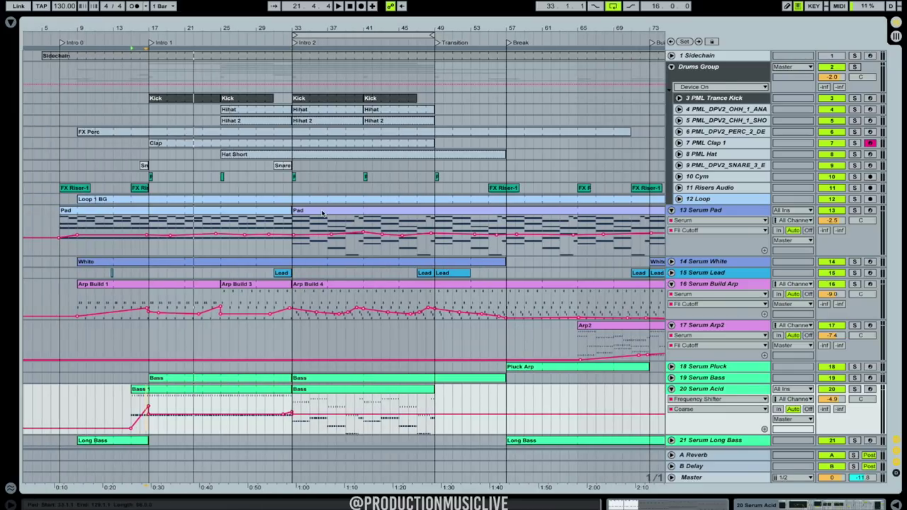
{"action": "double_click", "coordinate": [322, 212]}
{"action": "left_click_drag", "start_coordinate": [233, 389], "coordinate": [297, 83]}
{"action": "left_click_drag", "start_coordinate": [419, 133], "coordinate": [449, 350]}
{"action": "left_click_drag", "start_coordinate": [623, 349], "coordinate": [644, 128]}
{"action": "left_click_drag", "start_coordinate": [751, 143], "coordinate": [776, 431]}
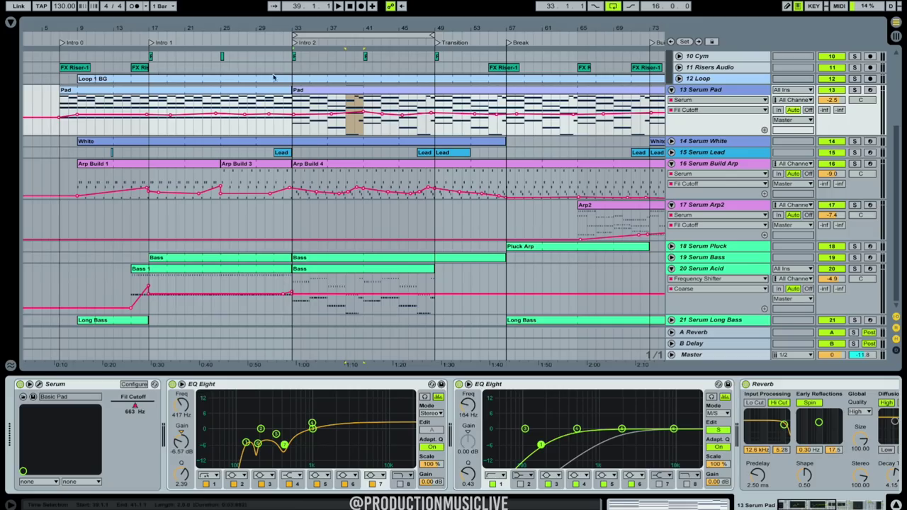
Open the Serum Pad clip that starts at Intro 0 and examine each chord's notes over its four-bar loop.
{"action": "left_click", "coordinate": [264, 90]}
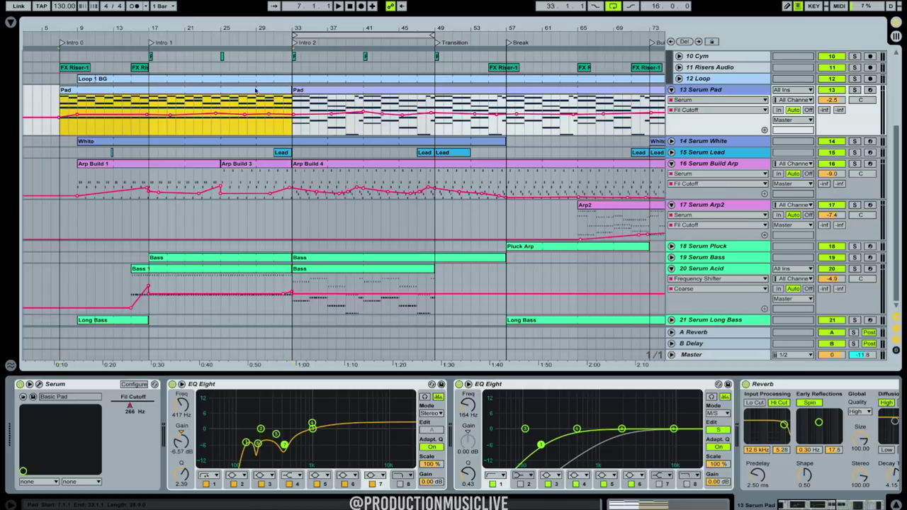
{"action": "double_click", "coordinate": [236, 93]}
{"action": "left_click_drag", "start_coordinate": [211, 328], "coordinate": [253, 81]}
{"action": "left_click_drag", "start_coordinate": [300, 121], "coordinate": [300, 360]}
{"action": "left_click_drag", "start_coordinate": [394, 322], "coordinate": [390, 83]}
{"action": "left_click_drag", "start_coordinate": [516, 108], "coordinate": [505, 361]}
{"action": "left_click_drag", "start_coordinate": [407, 319], "coordinate": [416, 111]}
{"action": "left_click_drag", "start_coordinate": [500, 87], "coordinate": [511, 245]}
{"action": "left_click_drag", "start_coordinate": [216, 306], "coordinate": [213, 103]}
{"action": "left_click_drag", "start_coordinate": [308, 112], "coordinate": [319, 459]}
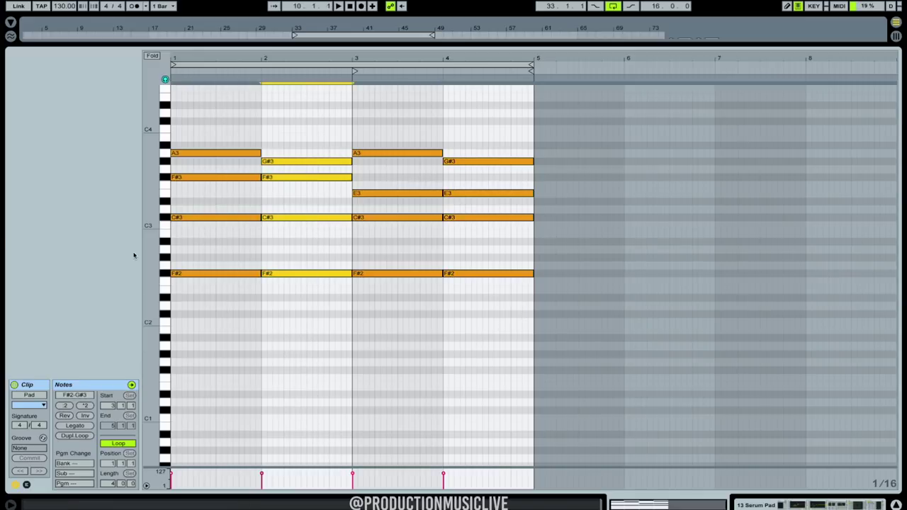
{"action": "left_click_drag", "start_coordinate": [188, 246], "coordinate": [723, 375]}
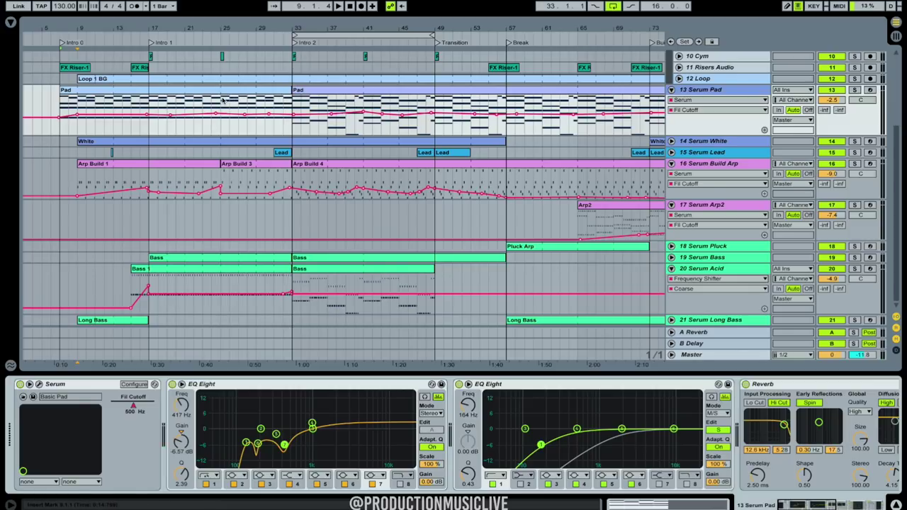
Enlarge the Serum Pad track's height and select its first chord of Intro 2, bars 33 to 35.
{"action": "left_click", "coordinate": [297, 102]}
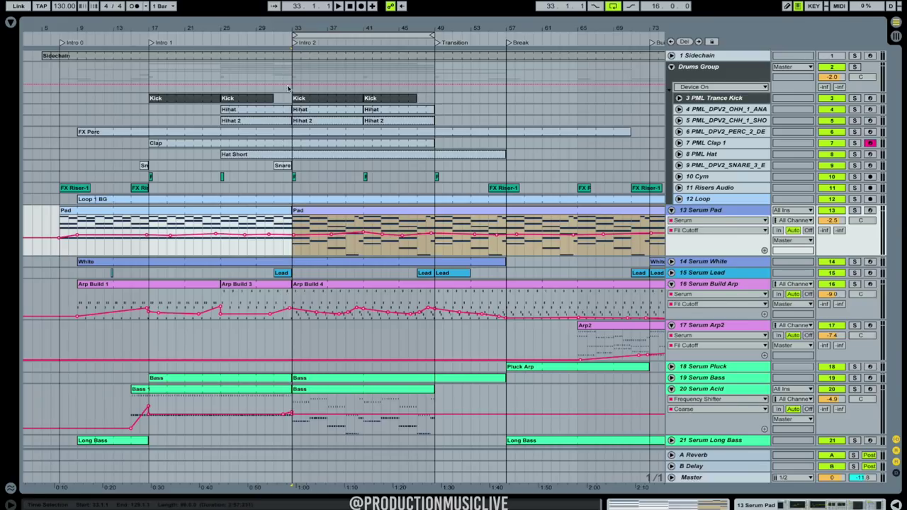
{"action": "left_click_drag", "start_coordinate": [682, 257], "coordinate": [681, 317]}
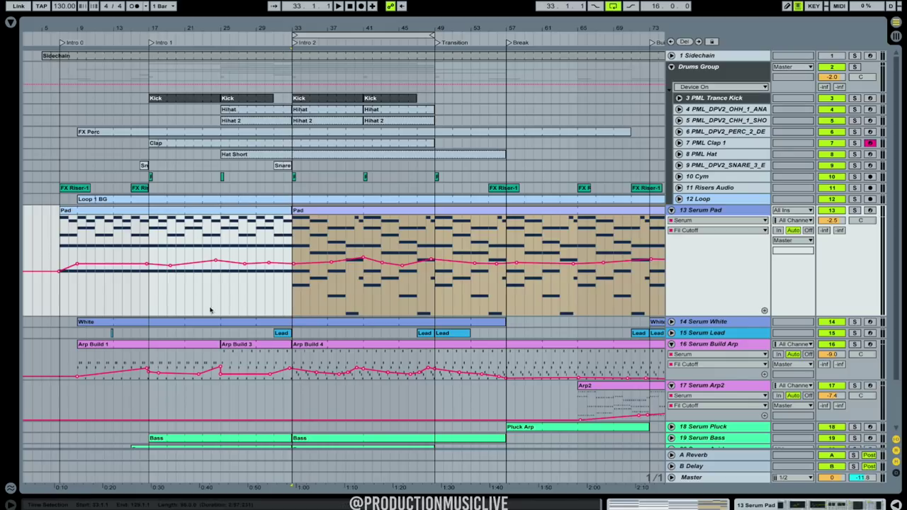
{"action": "left_click", "coordinate": [306, 299]}
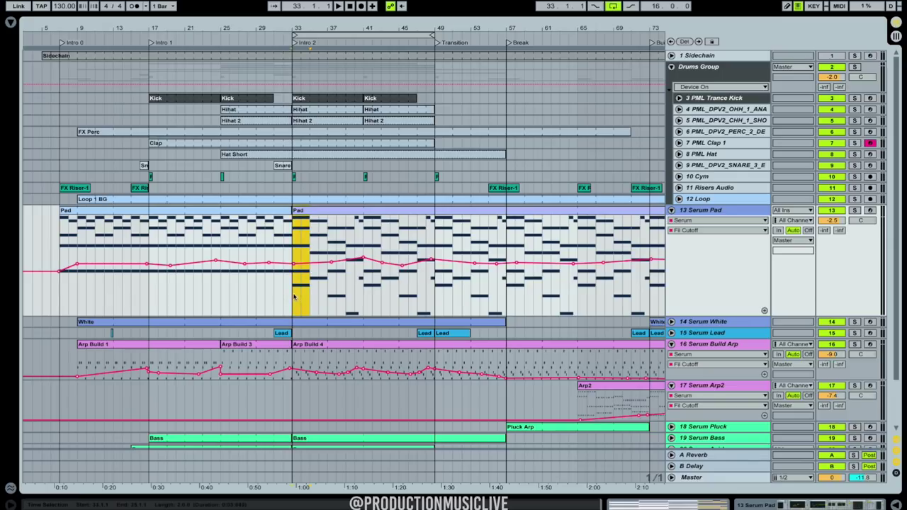
Review the eight-bar chord progression in the Pad clip starting at Intro 2, then show the track's devices.
{"action": "double_click", "coordinate": [308, 210]}
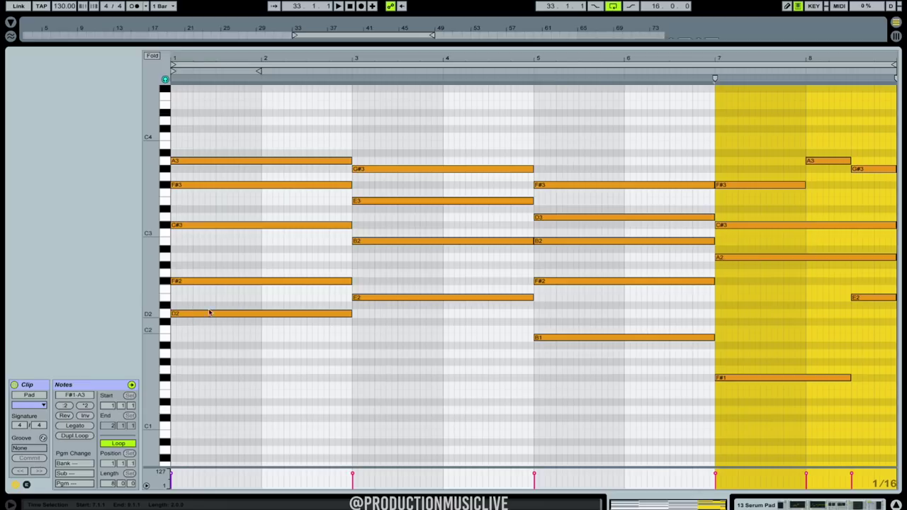
{"action": "left_click", "coordinate": [488, 433]}
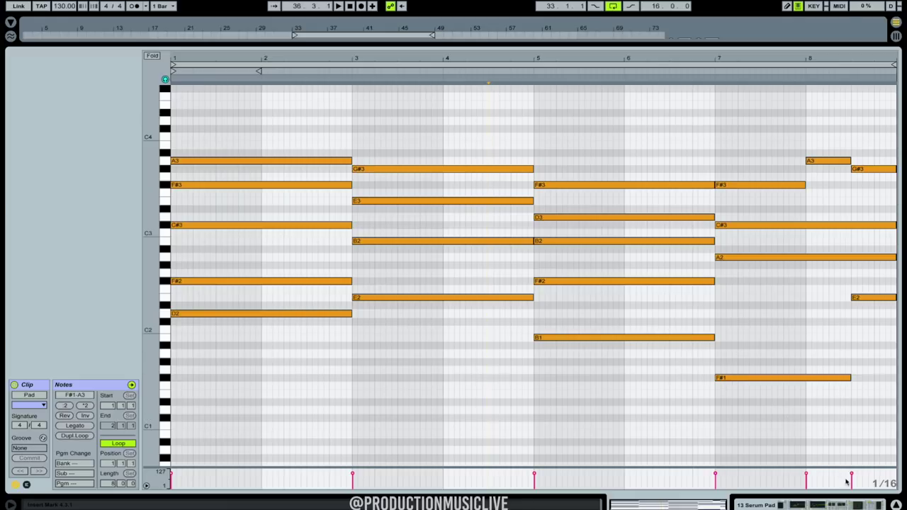
{"action": "left_click", "coordinate": [842, 505]}
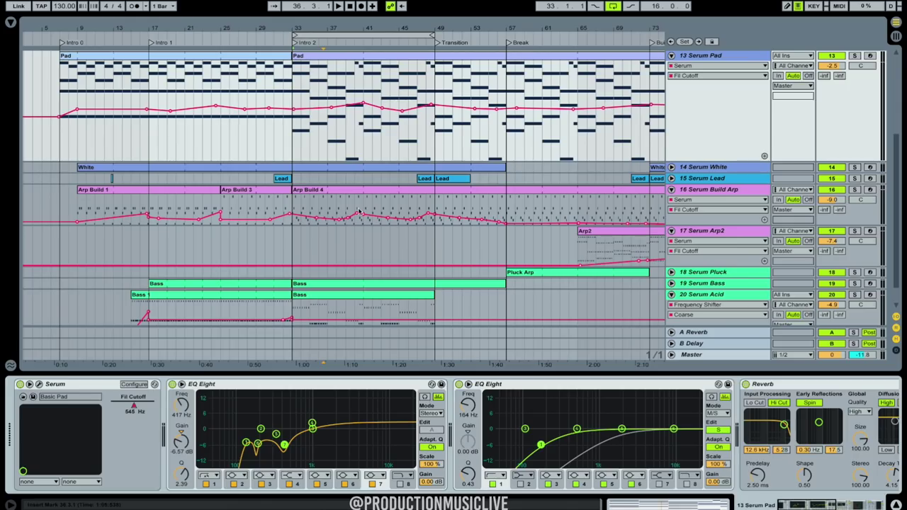
Consolidate bars 31 to 35 of the Serum Pad track into one clip across the Intro 2 boundary and open its notes.
{"action": "left_click", "coordinate": [276, 132]}
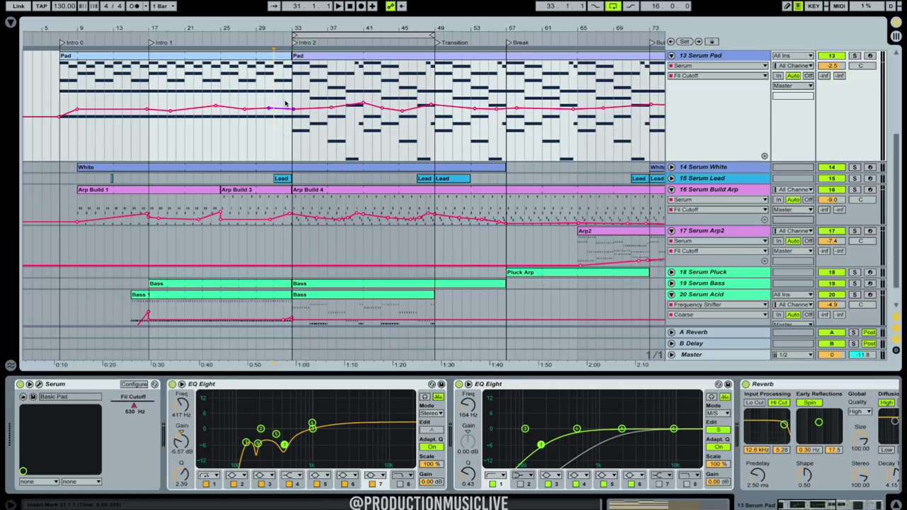
{"action": "left_click_drag", "start_coordinate": [281, 29], "coordinate": [328, 73]}
{"action": "key", "text": "ctrl+j"}
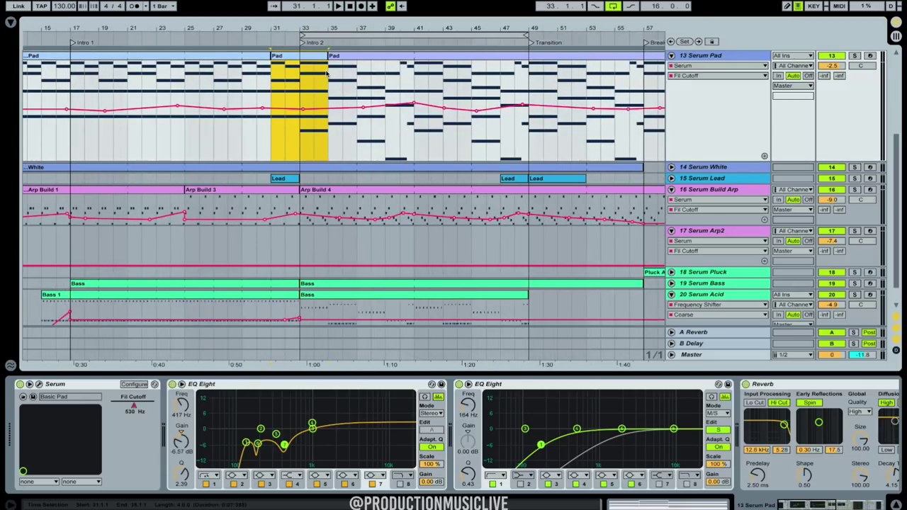
{"action": "double_click", "coordinate": [316, 65]}
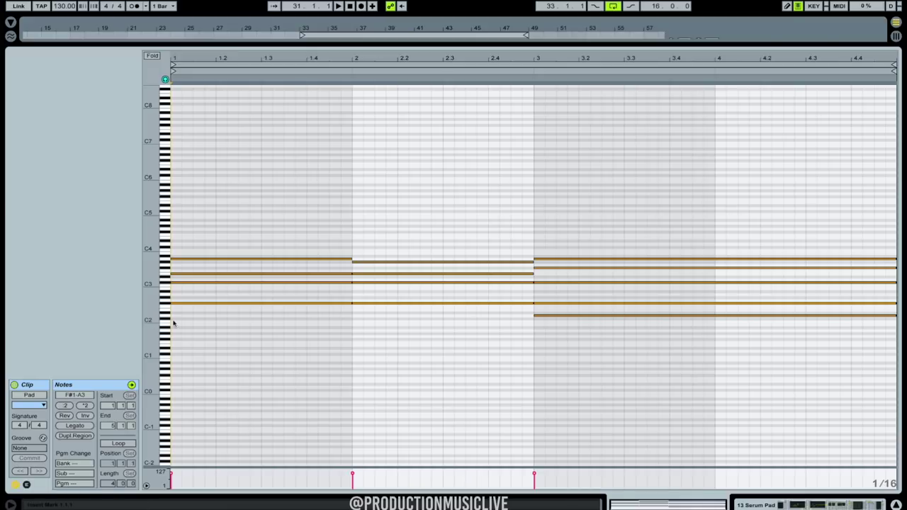
Examine the chord notes in the consolidated pad clip and play it with the Serum Pad track soloed.
{"action": "left_click_drag", "start_coordinate": [150, 302], "coordinate": [188, 305]}
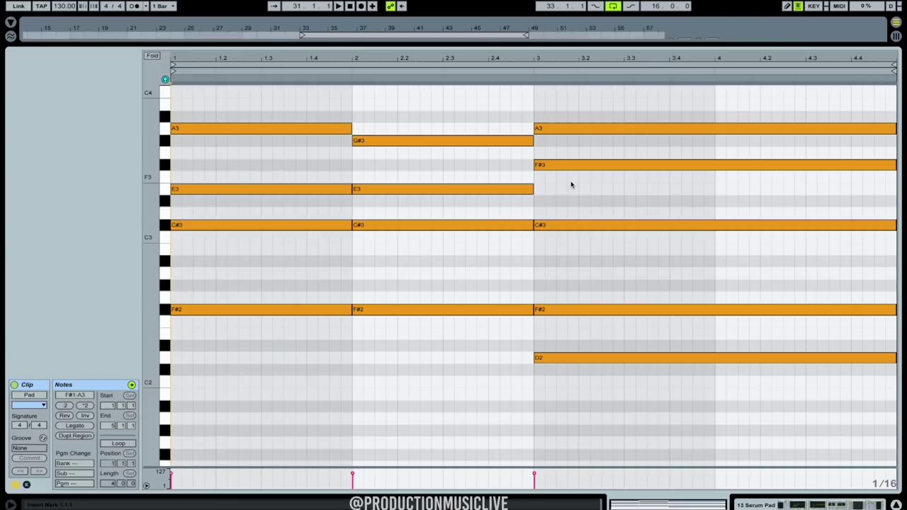
{"action": "key", "text": "space"}
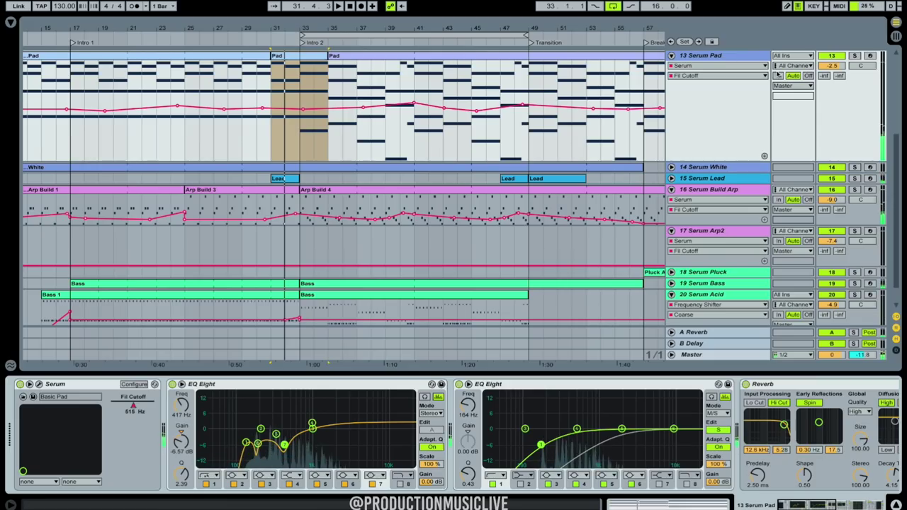
{"action": "left_click", "coordinate": [855, 55]}
{"action": "key", "text": "space"}
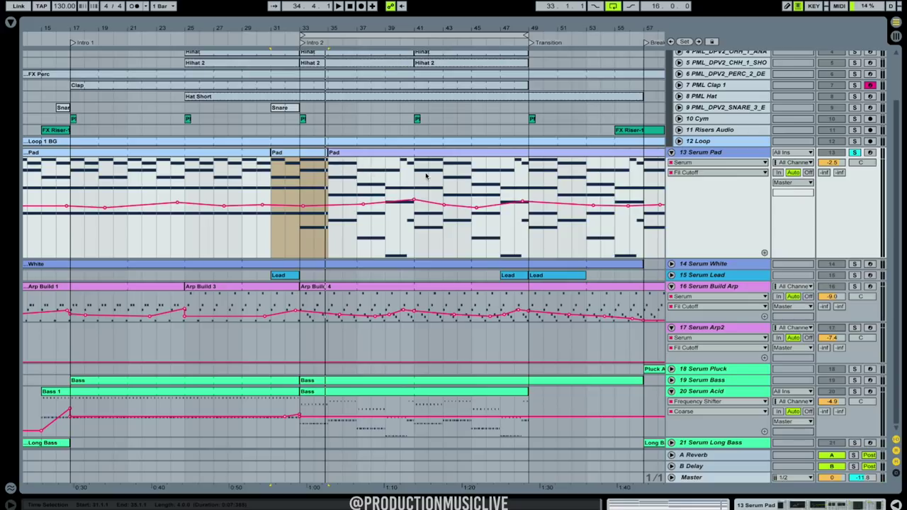
Audition the soloed pad from bar 29 into Intro 2, and restore its clips' original boundary at bar 33.
{"action": "left_click", "coordinate": [239, 174]}
{"action": "key", "text": "space"}
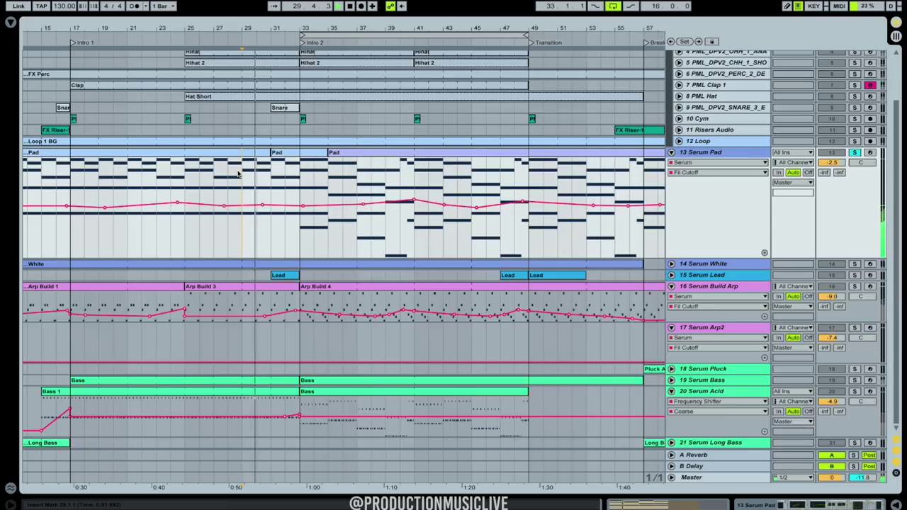
{"action": "left_click_drag", "start_coordinate": [348, 26], "coordinate": [289, 7]}
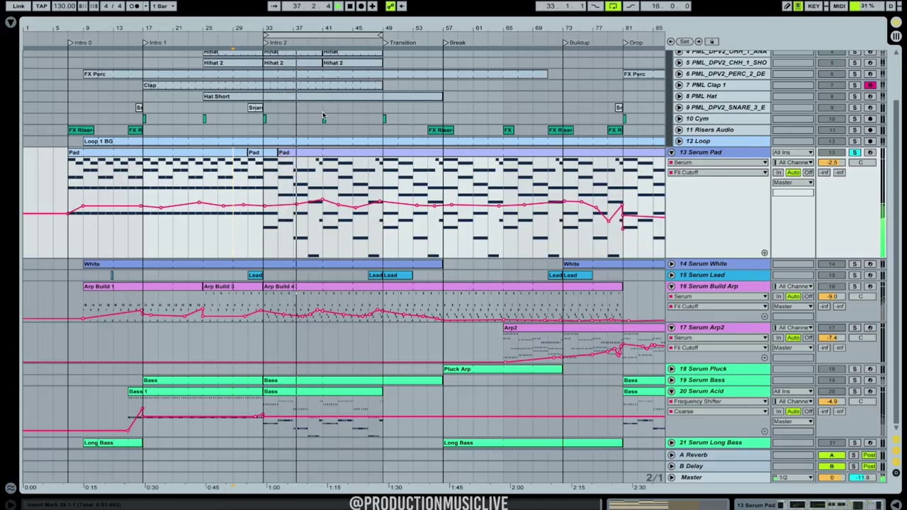
{"action": "key", "text": "space"}
{"action": "left_click_drag", "start_coordinate": [272, 27], "coordinate": [290, 186]}
{"action": "left_click_drag", "start_coordinate": [299, 152], "coordinate": [270, 149]}
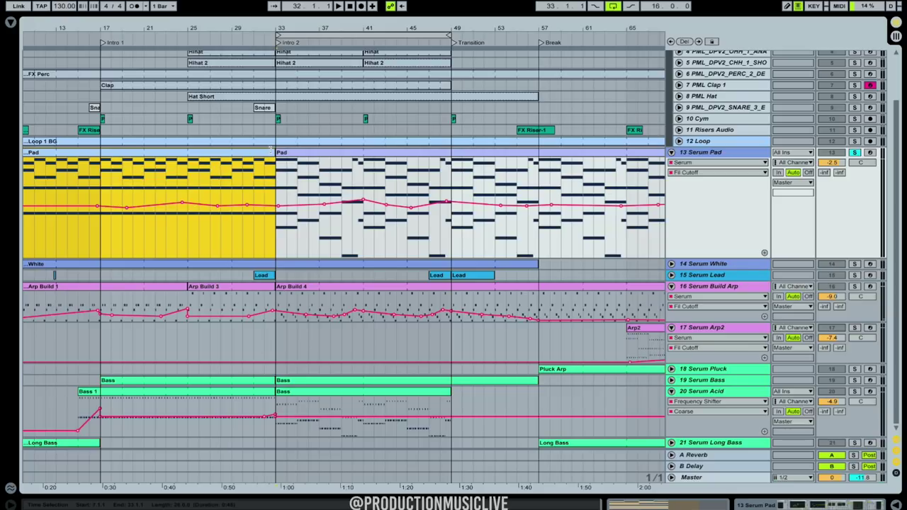
Try placing the pad's first Intro 2 chord at bars 27 and 31, play the result, and undo the edits.
{"action": "left_click_drag", "start_coordinate": [301, 184], "coordinate": [221, 163]}
{"action": "key", "text": "space"}
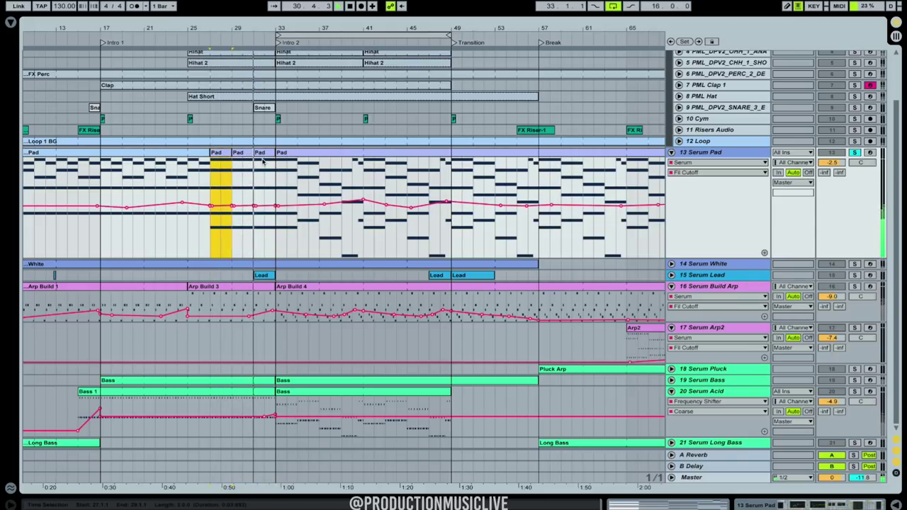
{"action": "key", "text": "space"}
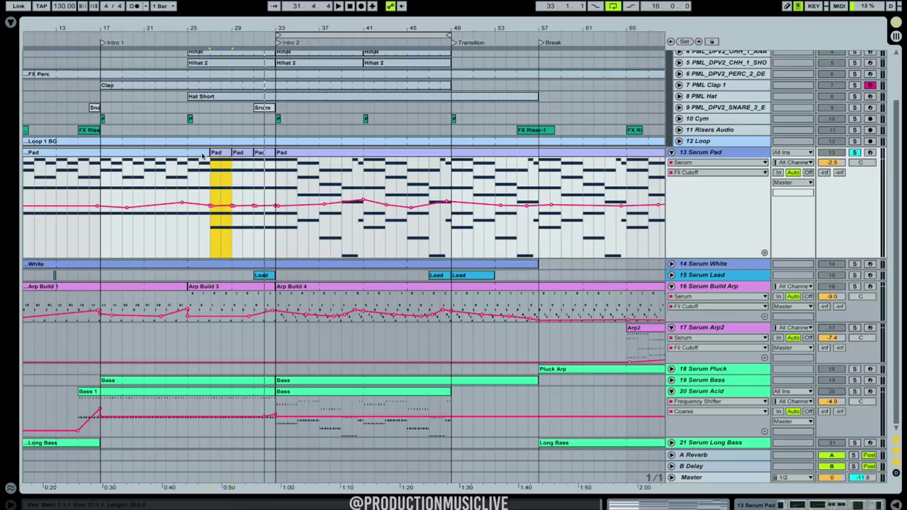
{"action": "key", "text": "ctrl+z"}
{"action": "key", "text": "ctrl+z"}
{"action": "key", "text": "ctrl+z"}
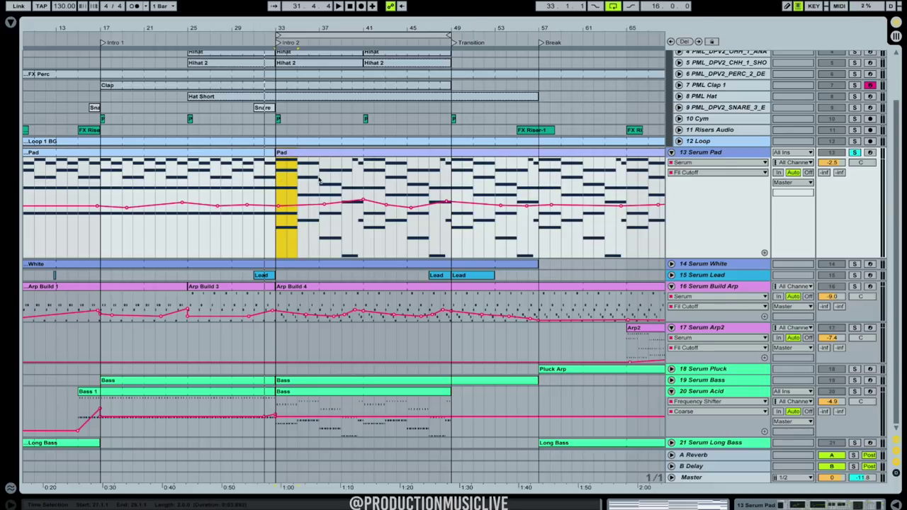
Collapse the Serum Pad track and play the Serum Build Arp track soloed from bar 41.
{"action": "left_click_drag", "start_coordinate": [356, 29], "coordinate": [190, 11]}
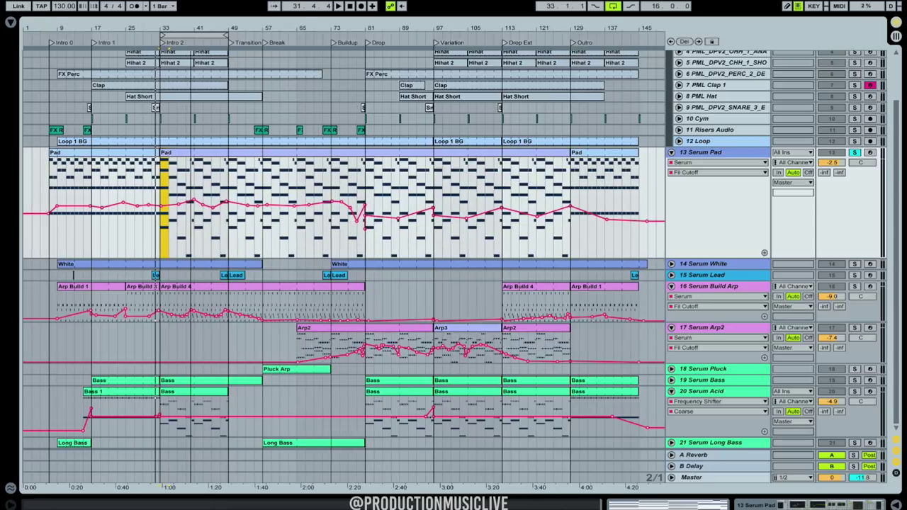
{"action": "left_click", "coordinate": [672, 153]}
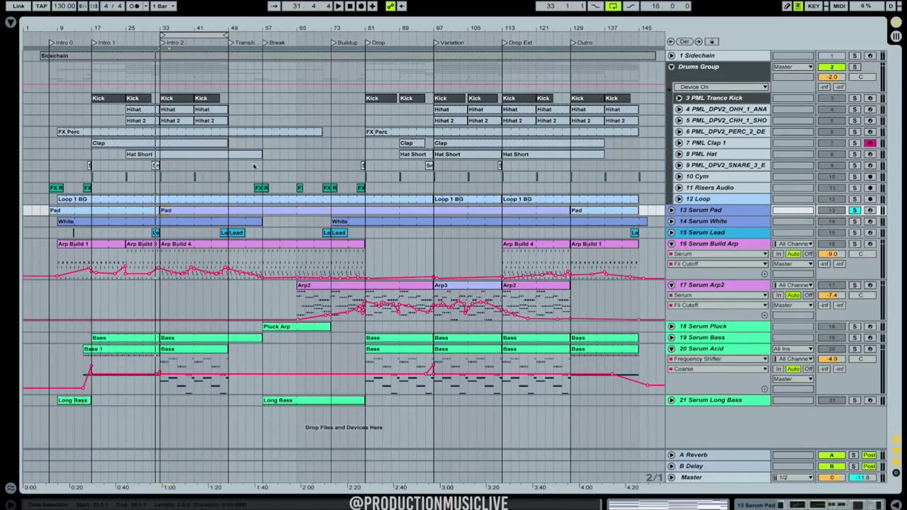
{"action": "left_click", "coordinate": [196, 252]}
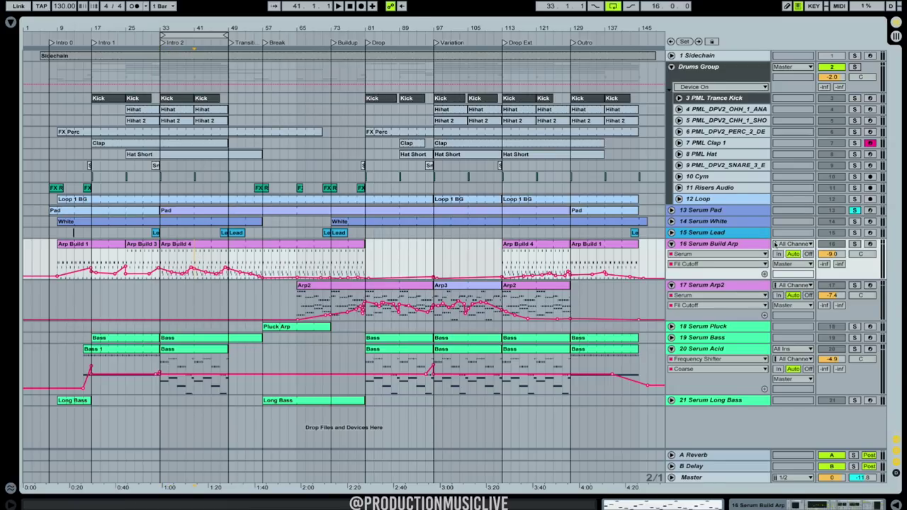
{"action": "left_click", "coordinate": [855, 243]}
{"action": "key", "text": "space"}
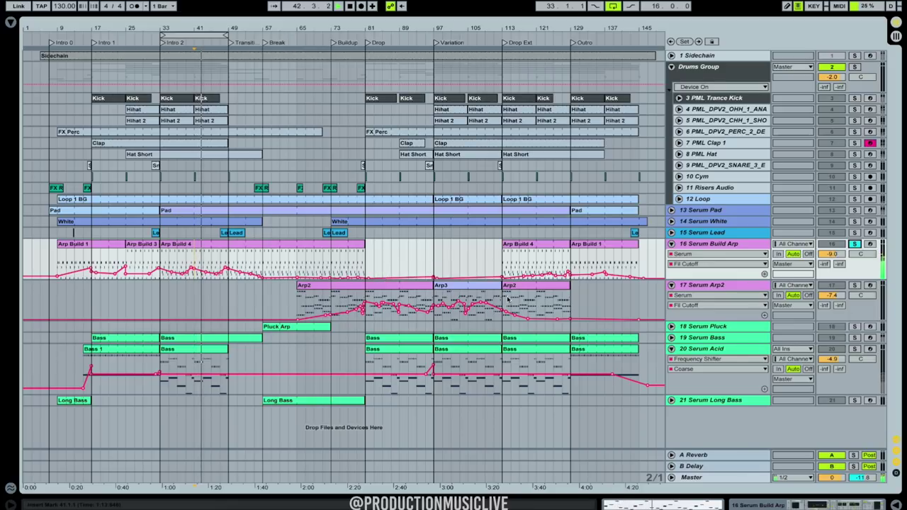
Solo the Serum Arp2 track and audition its Arp2 clip just before the Buildup.
{"action": "left_click", "coordinate": [855, 285]}
{"action": "left_click", "coordinate": [299, 301]}
{"action": "key", "text": "space"}
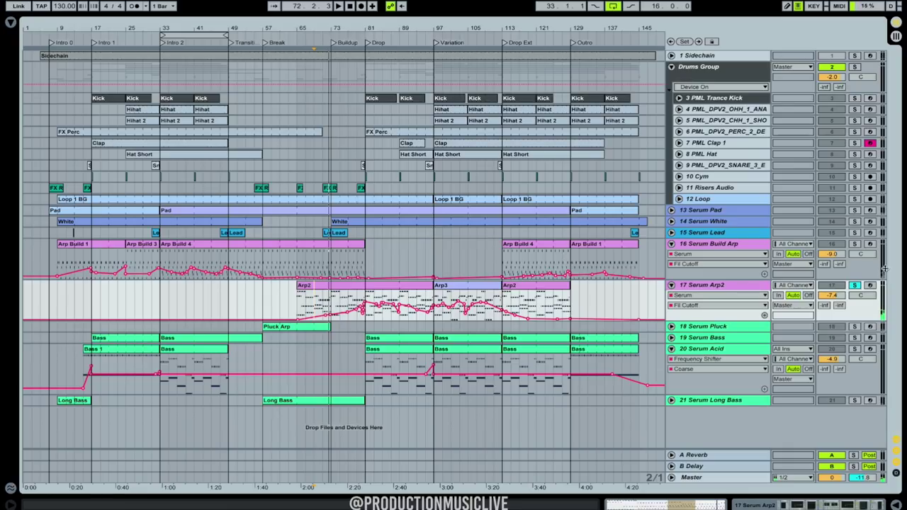
Audition Serum Build Arp and Serum Arp2 soloed together through the Buildup, and clear the solos.
{"action": "left_click", "coordinate": [855, 244]}
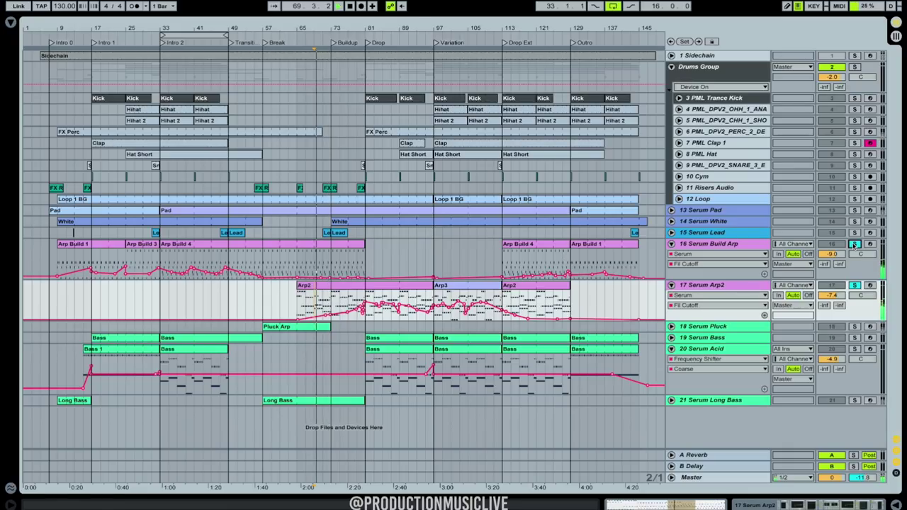
{"action": "left_click", "coordinate": [334, 262]}
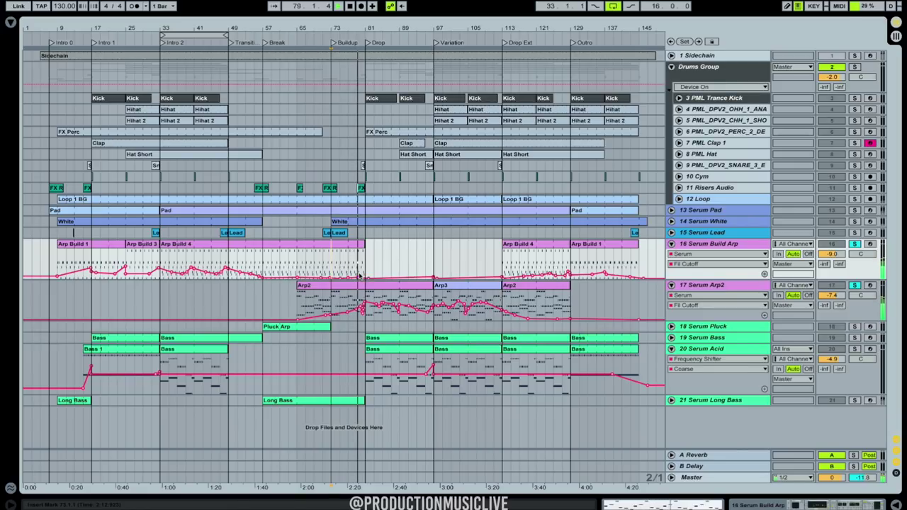
{"action": "key", "text": "space"}
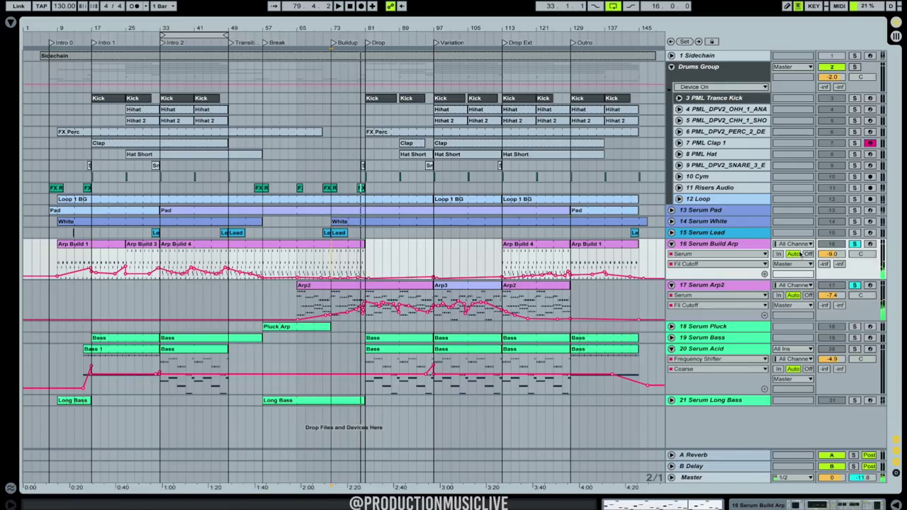
{"action": "left_click", "coordinate": [856, 245]}
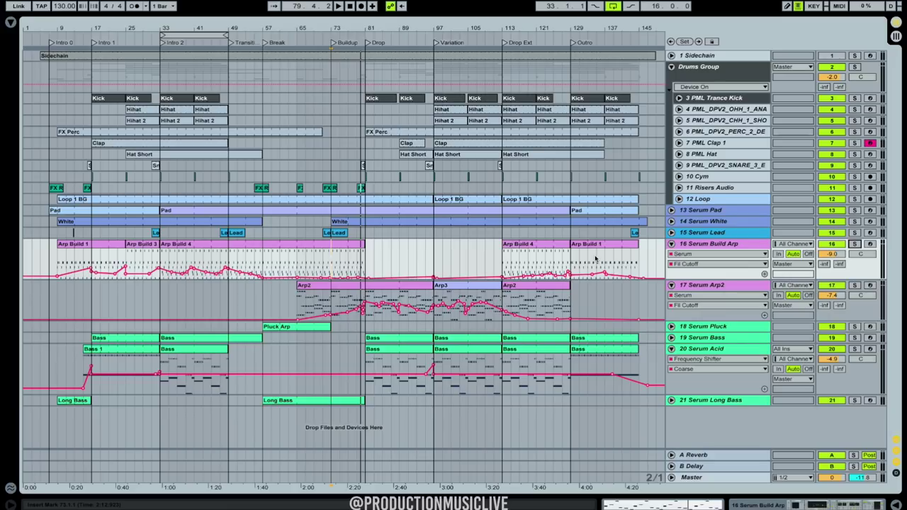
Unfold the Serum Lead track and audition it soloed from its clip at bars 71 to 73, leading into the Buildup.
{"action": "left_click", "coordinate": [672, 233]}
{"action": "left_click_drag", "start_coordinate": [312, 29], "coordinate": [392, 31]}
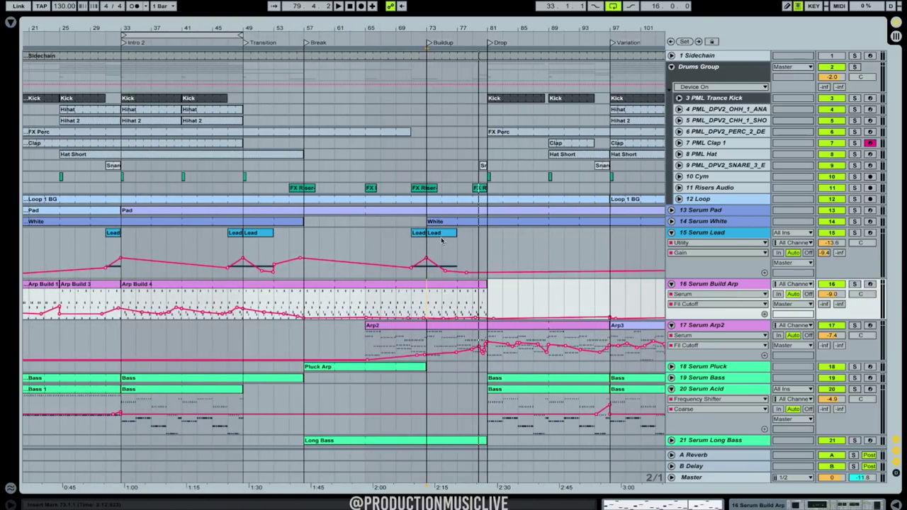
{"action": "left_click", "coordinate": [414, 240]}
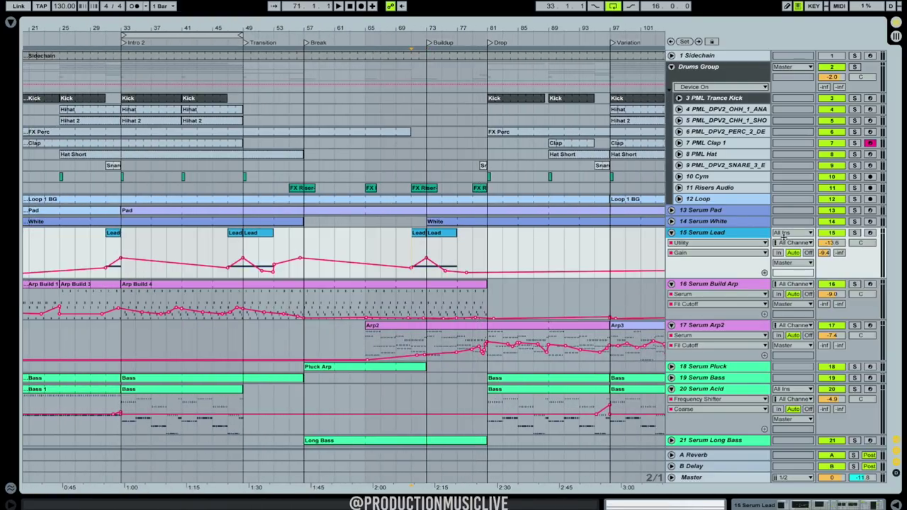
{"action": "left_click", "coordinate": [726, 235]}
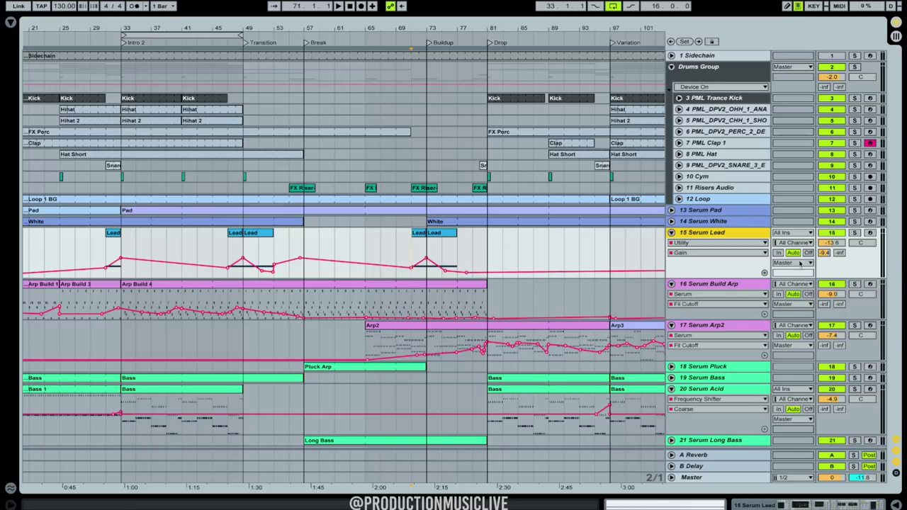
{"action": "left_click", "coordinate": [853, 234]}
{"action": "double_click", "coordinate": [422, 233]}
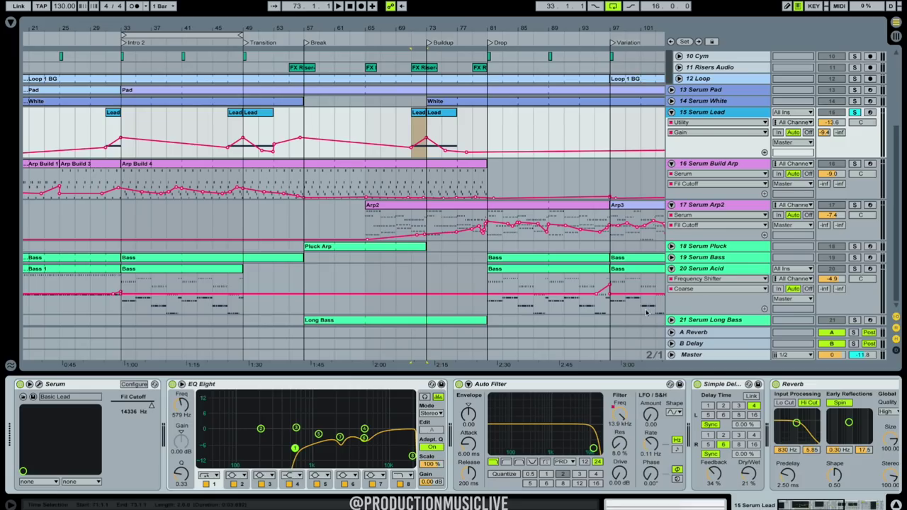
{"action": "key", "text": "space"}
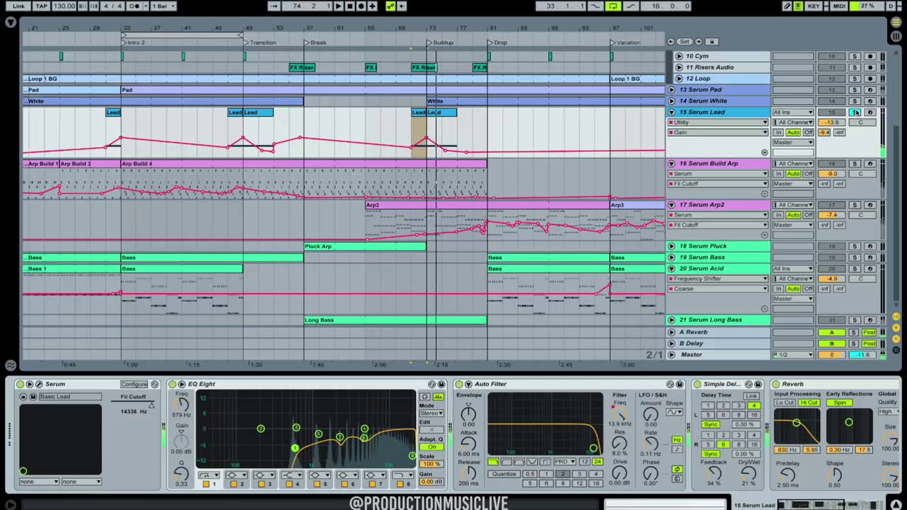
Turn off the Serum Lead solo and play the full mix from shortly before the Buildup.
{"action": "left_click_drag", "start_coordinate": [442, 29], "coordinate": [441, 17]}
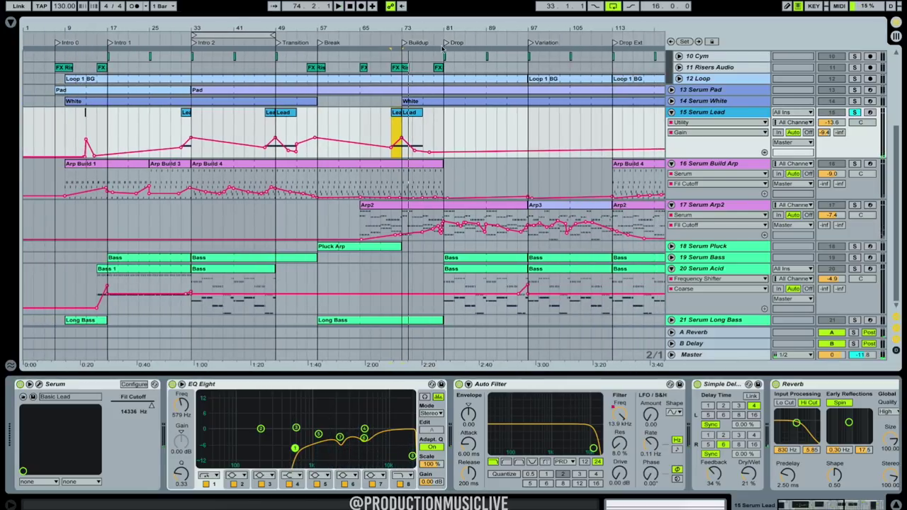
{"action": "left_click", "coordinate": [853, 114]}
{"action": "left_click", "coordinate": [388, 174]}
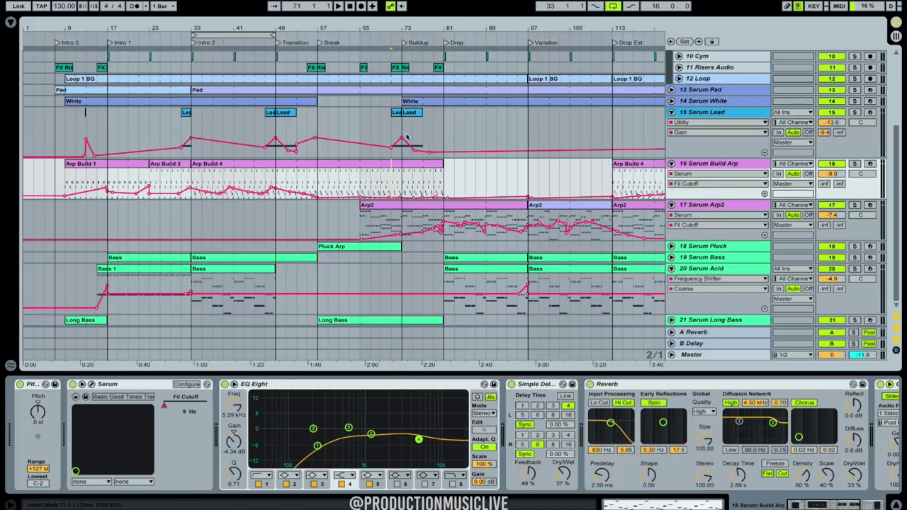
{"action": "key", "text": "space"}
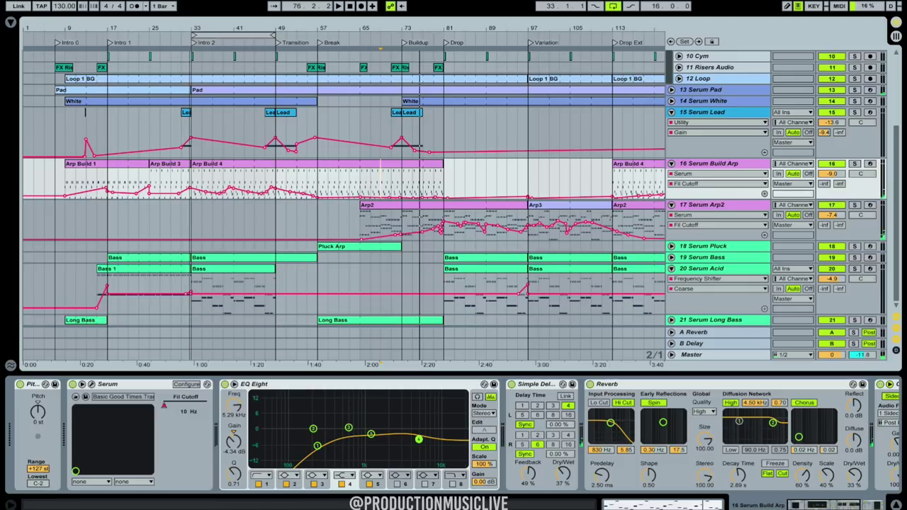
Extend the loop to cover bars 33 to 57 and play the full mix from bar 45 into the Transition.
{"action": "scroll", "coordinate": [276, 122], "scroll_direction": "up", "scroll_amount": 5}
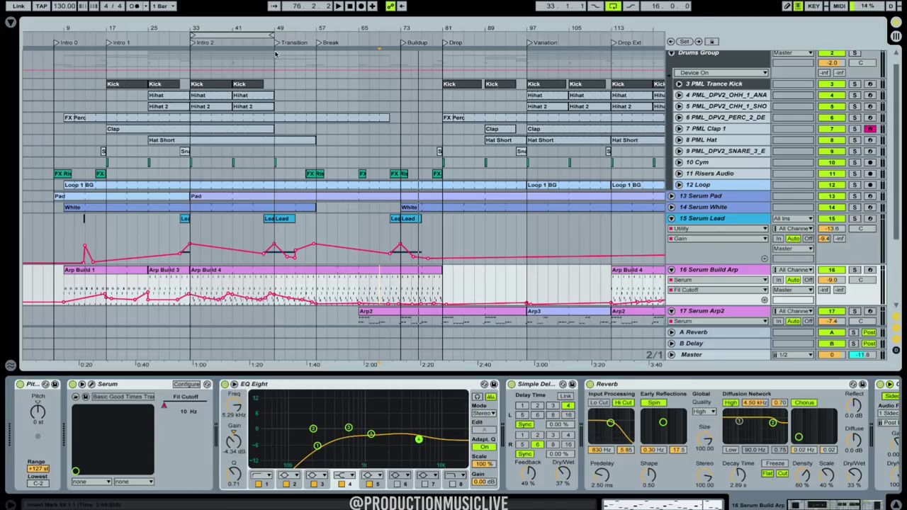
{"action": "left_click_drag", "start_coordinate": [280, 35], "coordinate": [316, 36]}
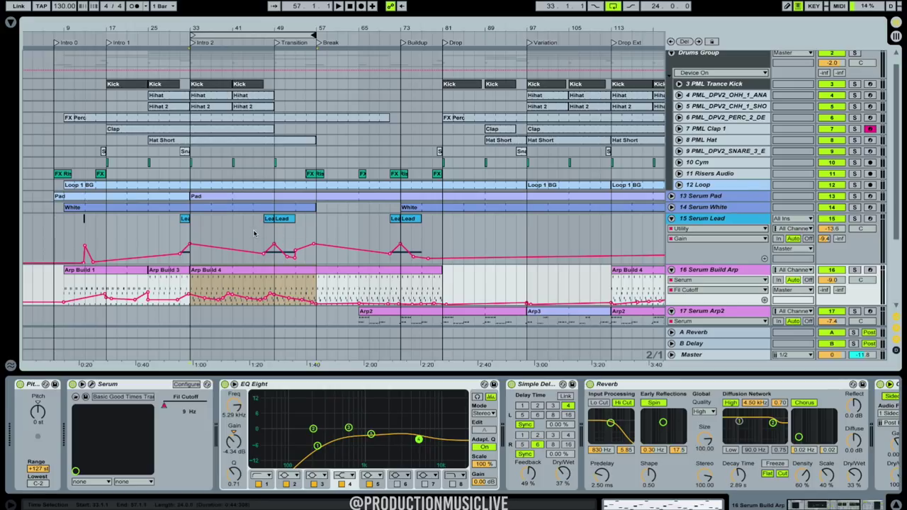
{"action": "left_click", "coordinate": [254, 234]}
{"action": "key", "text": "space"}
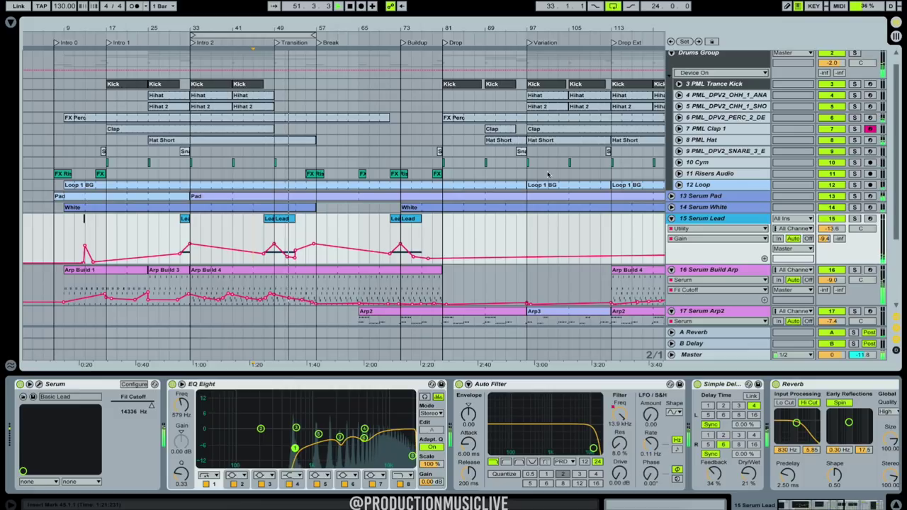
Lengthen the loop to 36 bars and audition the unfolded Risers Audio track from bar 55, with and without solo.
{"action": "left_click", "coordinate": [678, 173]}
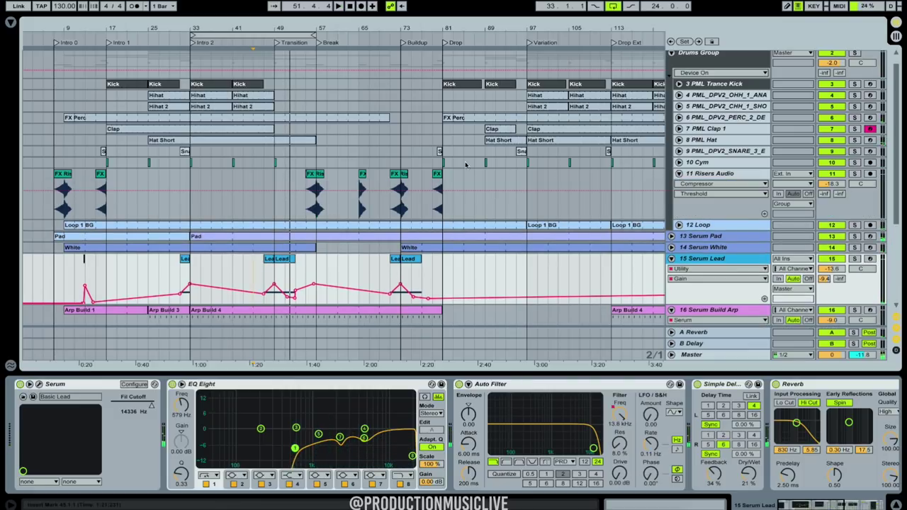
{"action": "mouse_move", "coordinate": [315, 35]}
{"action": "left_mouse_down"}
{"action": "mouse_move", "coordinate": [378, 35]}
{"action": "mouse_move", "coordinate": [336, 37]}
{"action": "left_mouse_up"}
{"action": "left_click", "coordinate": [302, 211]}
{"action": "key", "text": "space"}
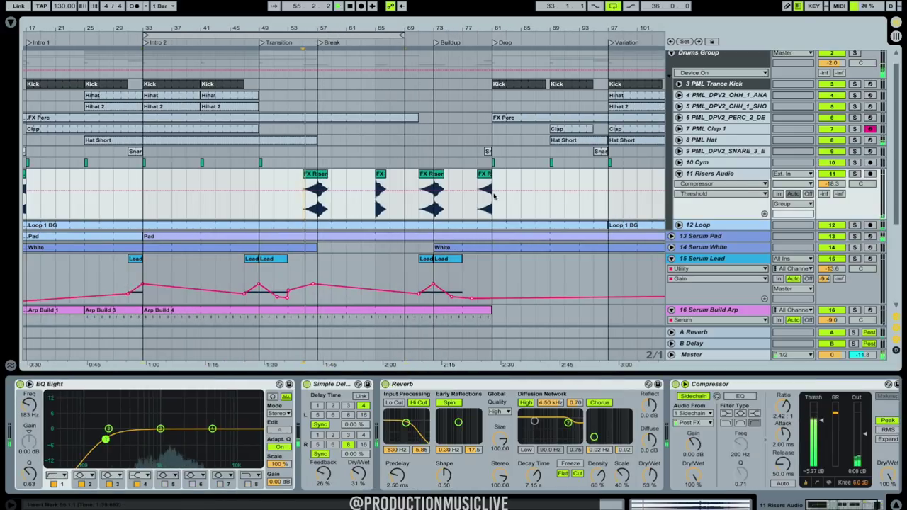
{"action": "left_click", "coordinate": [855, 173]}
{"action": "left_click", "coordinate": [855, 173]}
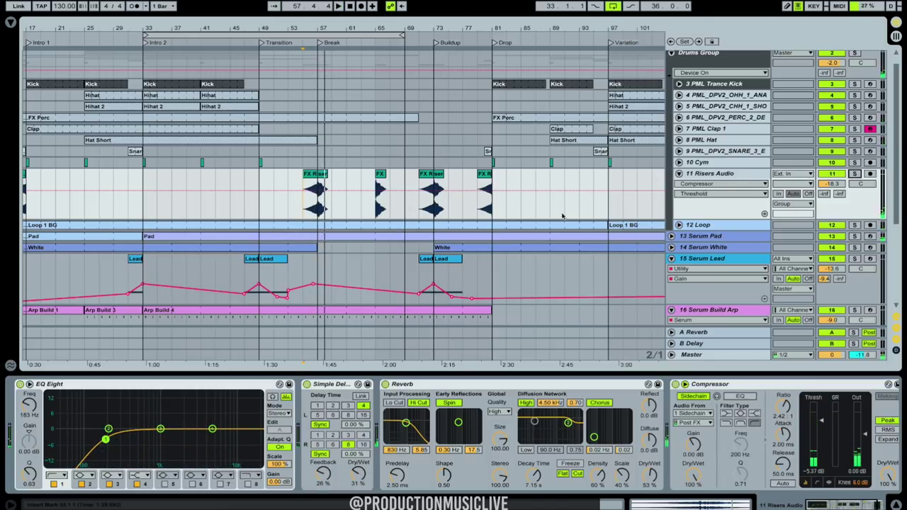
{"action": "key", "text": "space"}
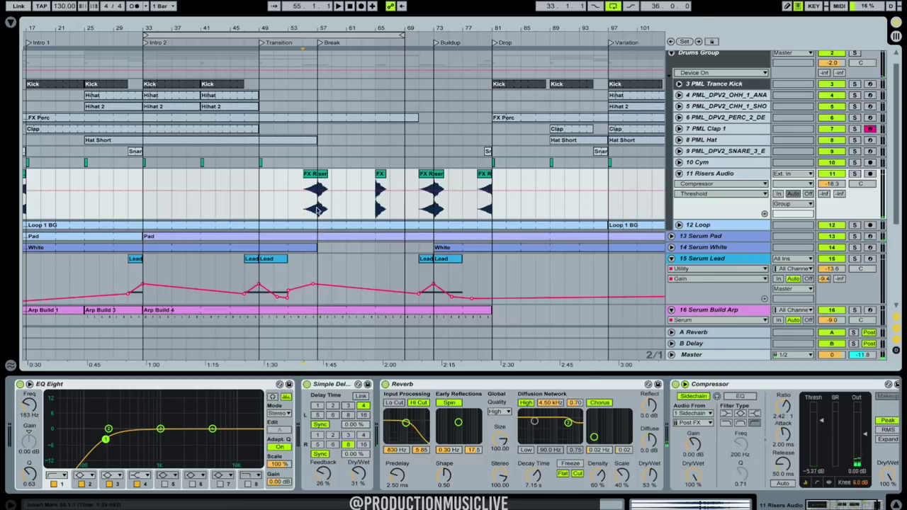
Unfold the Master track and show its device chain.
{"action": "left_click", "coordinate": [671, 355]}
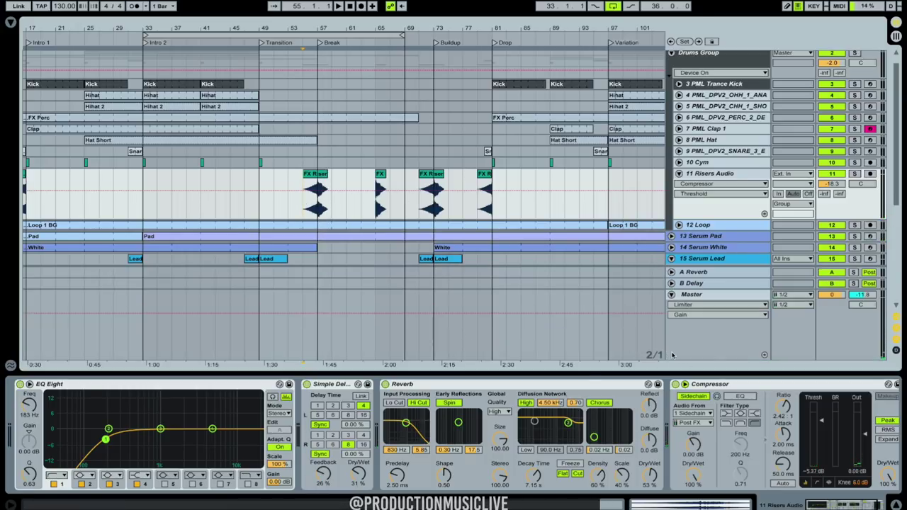
{"action": "left_click", "coordinate": [693, 296]}
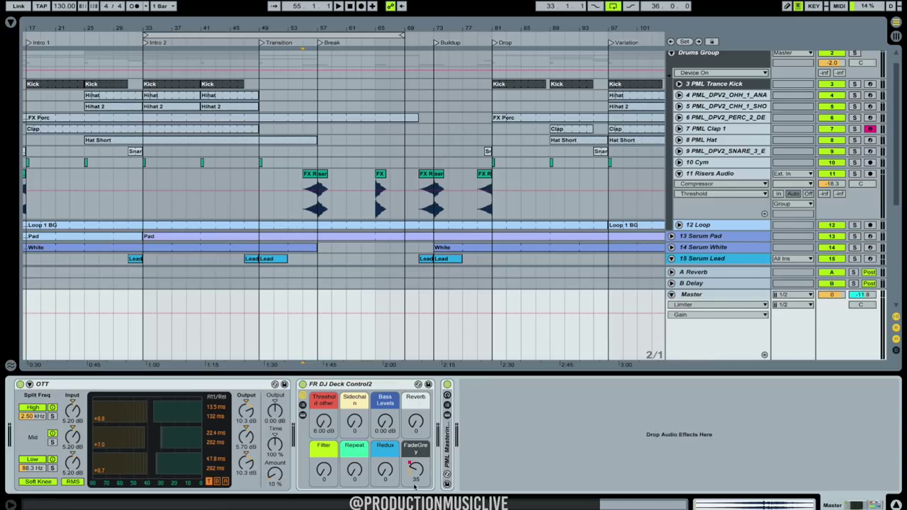
Play the mix from bar 55 while moving the FadeGrey macro of FR DJ Deck Control2 on the Master track.
{"action": "key", "text": "space"}
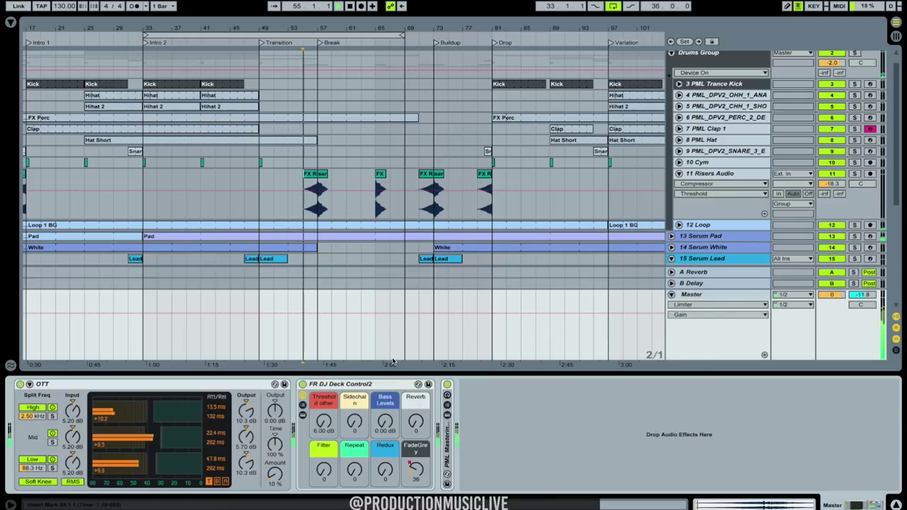
{"action": "mouse_move", "coordinate": [416, 472]}
{"action": "left_mouse_down"}
{"action": "mouse_move", "coordinate": [416, 450]}
{"action": "mouse_move", "coordinate": [415, 484]}
{"action": "left_mouse_up"}
{"action": "key", "text": "space"}
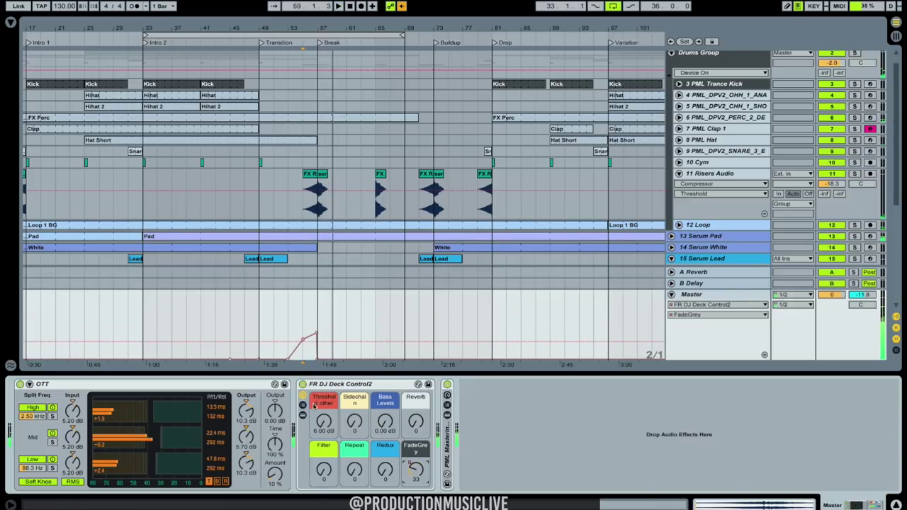
Show the devices inside FR DJ Deck Control2 and unfold the nested Fade To Grey rack to inspect its effects.
{"action": "left_click", "coordinate": [304, 405]}
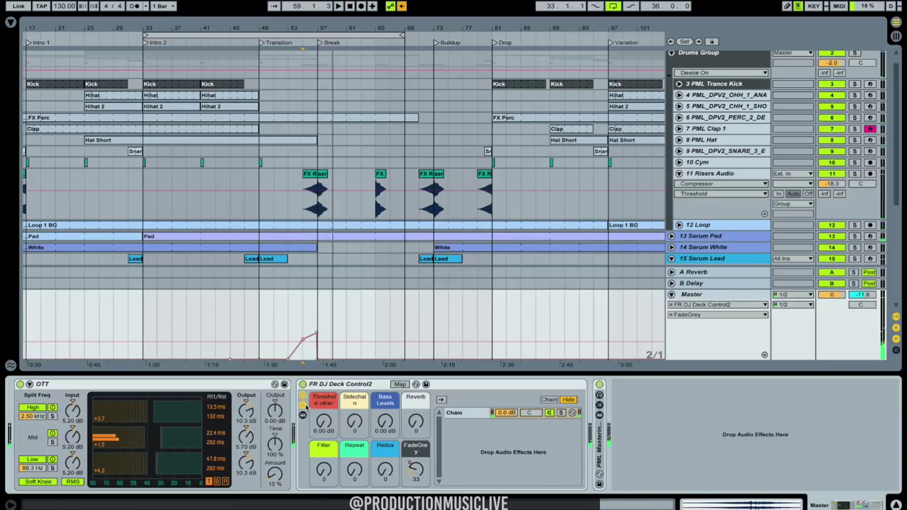
{"action": "left_click", "coordinate": [303, 406]}
{"action": "left_click", "coordinate": [302, 416]}
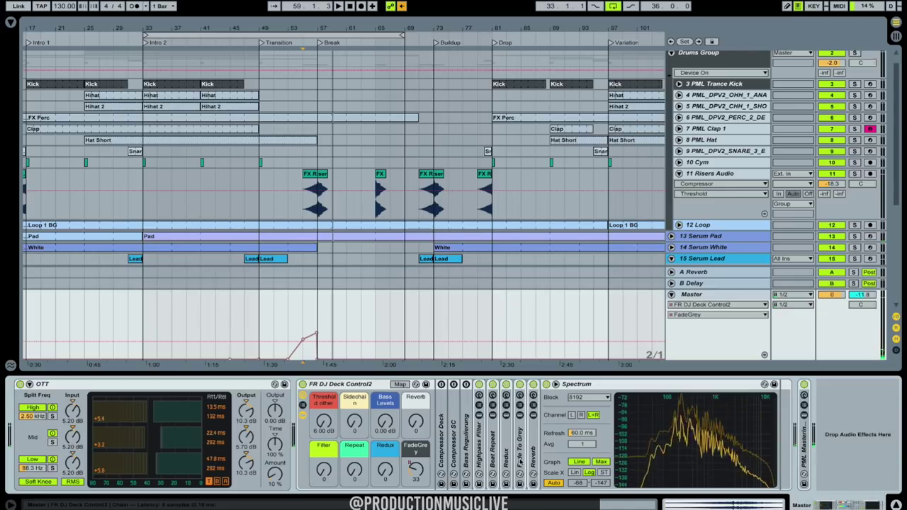
{"action": "double_click", "coordinate": [520, 460]}
{"action": "left_click_drag", "start_coordinate": [789, 506], "coordinate": [796, 506]}
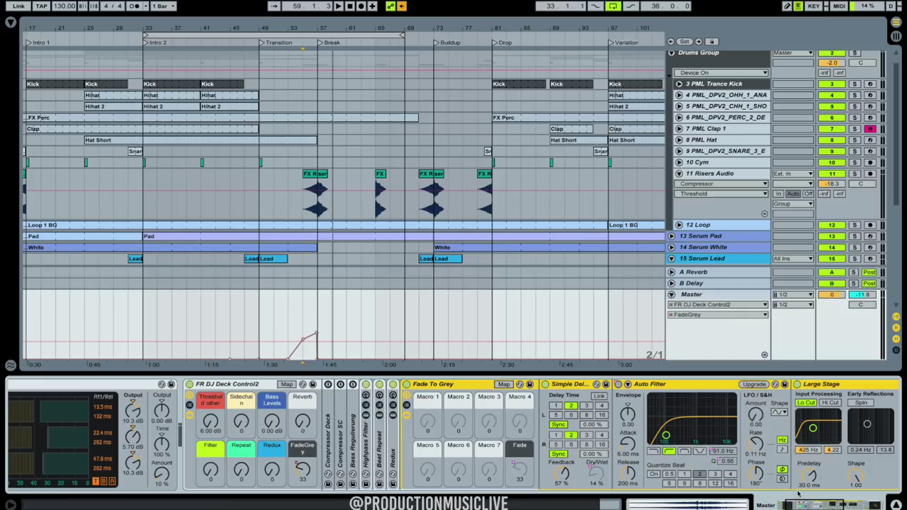
{"action": "left_click_drag", "start_coordinate": [808, 507], "coordinate": [820, 506]}
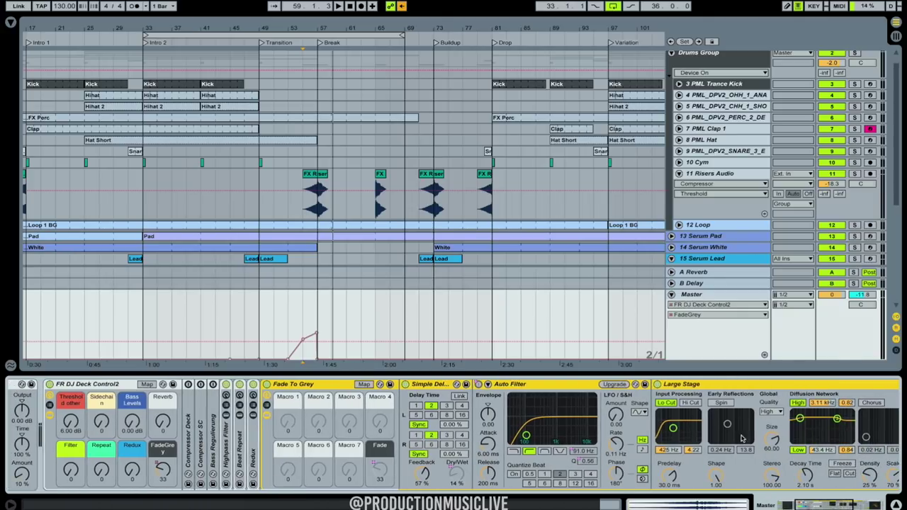
Sweep the FadeGrey macro to compare its effect on the delay, filter and reverb, and play the mix with it at 0.
{"action": "left_click_drag", "start_coordinate": [162, 469], "coordinate": [163, 470]}
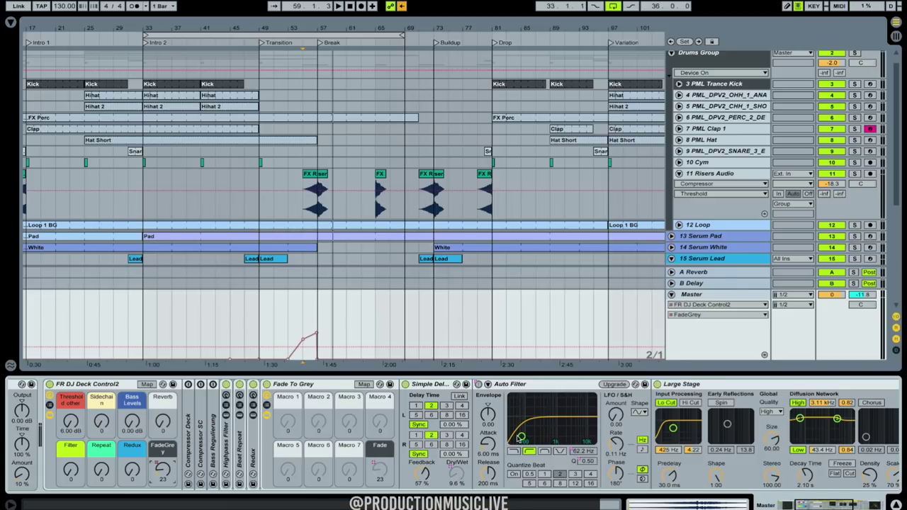
{"action": "left_click_drag", "start_coordinate": [822, 506], "coordinate": [827, 507]}
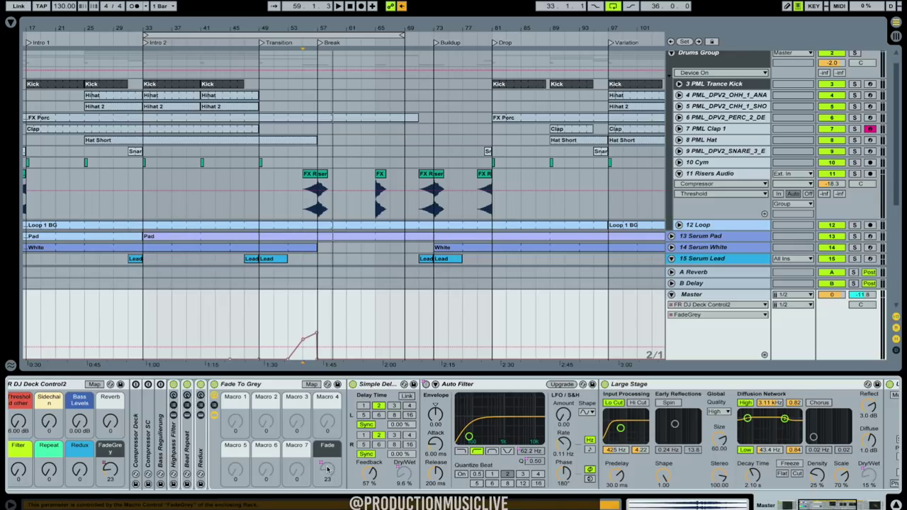
{"action": "left_click_drag", "start_coordinate": [114, 472], "coordinate": [114, 498]}
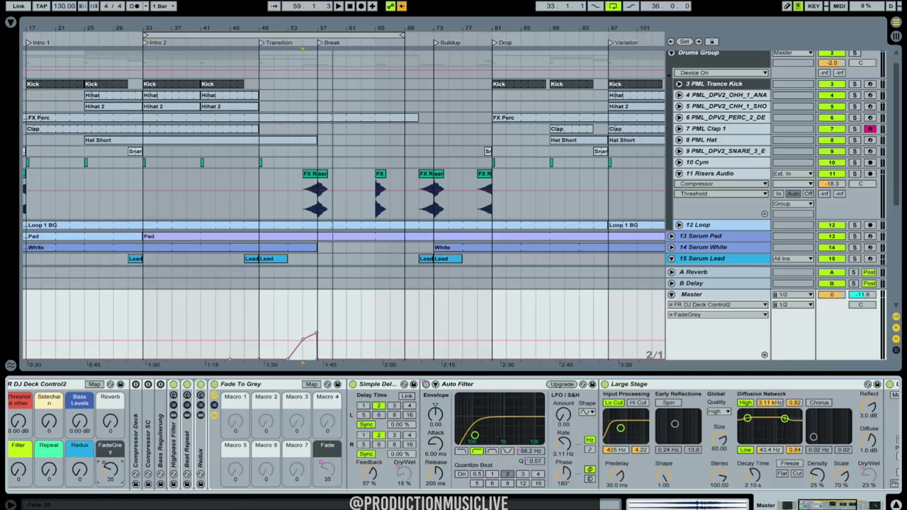
{"action": "key", "text": "space"}
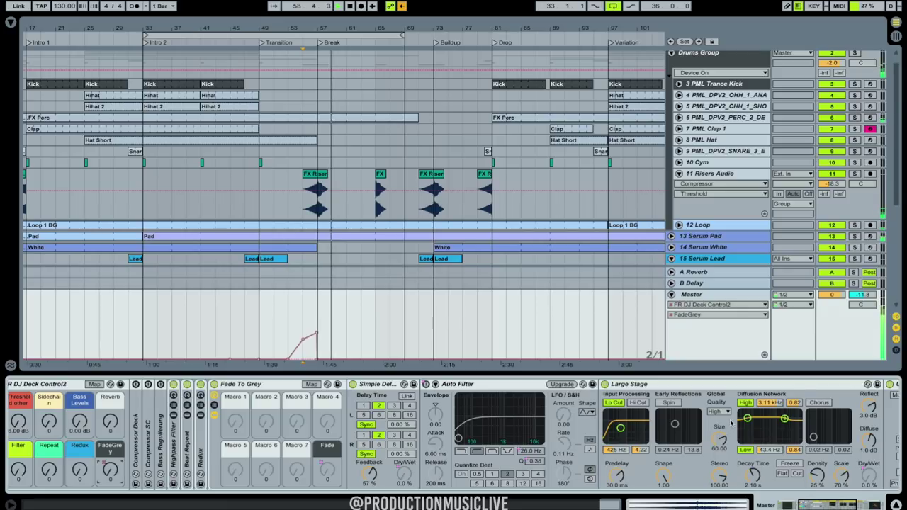
Hide the device view, bring the whole arrangement into view and fold the Master track.
{"action": "left_click", "coordinate": [897, 504]}
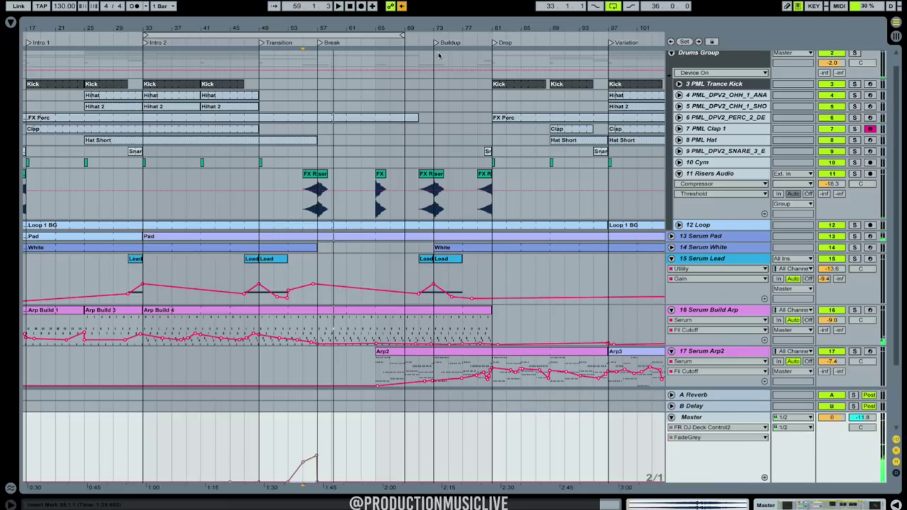
{"action": "left_click_drag", "start_coordinate": [386, 27], "coordinate": [386, 7]}
{"action": "scroll", "coordinate": [312, 146], "scroll_direction": "up", "scroll_amount": 2}
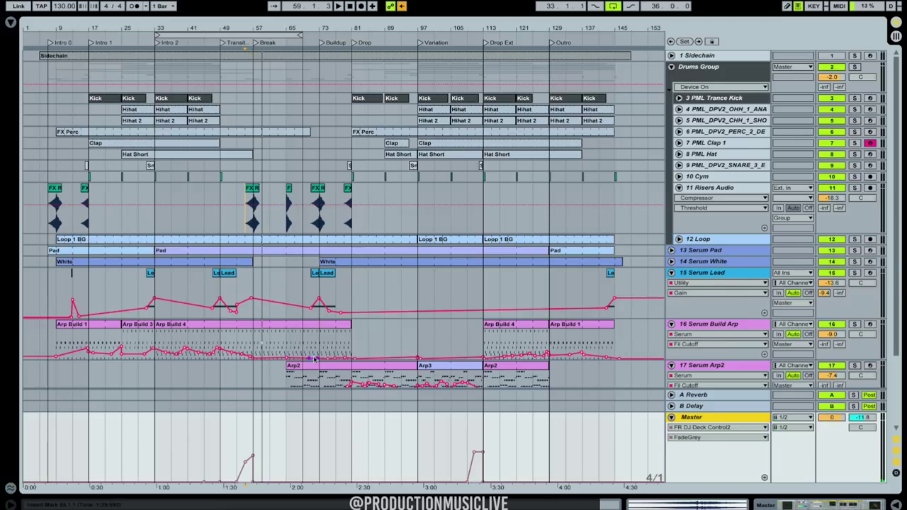
{"action": "scroll", "coordinate": [708, 429], "scroll_direction": "down", "scroll_amount": 3}
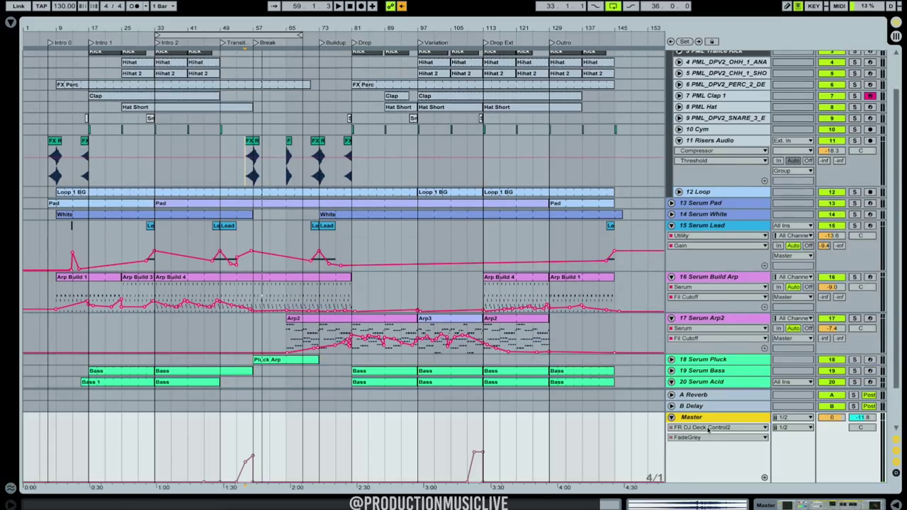
{"action": "left_click", "coordinate": [671, 418]}
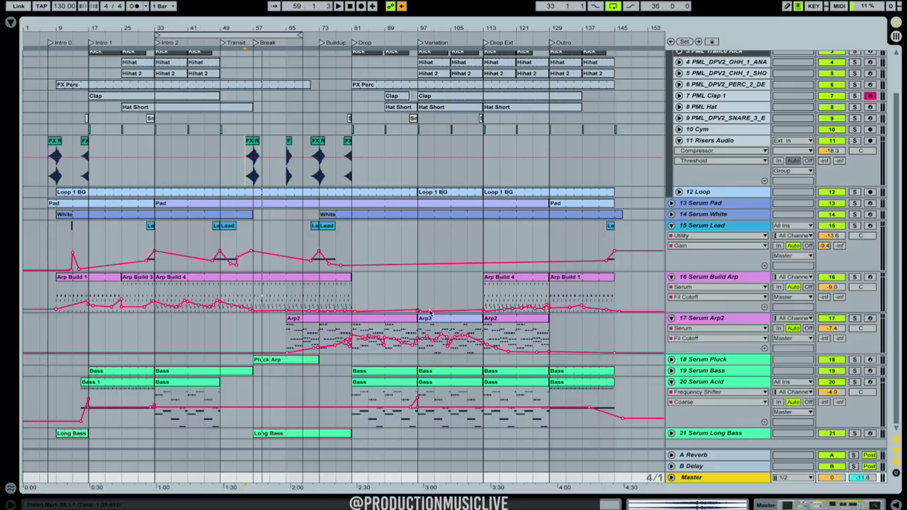
{"action": "scroll", "coordinate": [451, 147], "scroll_direction": "up", "scroll_amount": 3}
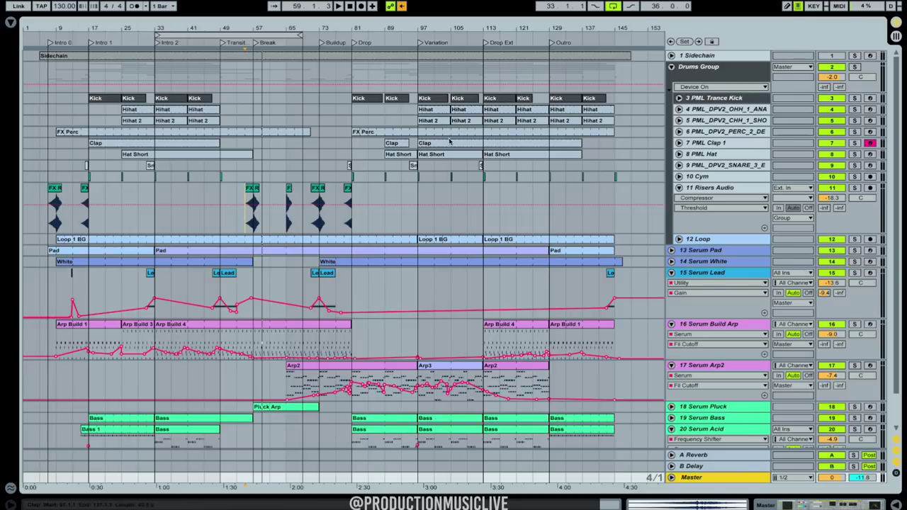
Re-enable the overridden automation and audition the Drop section from bar 81 and from bar 89.
{"action": "left_click", "coordinate": [354, 111]}
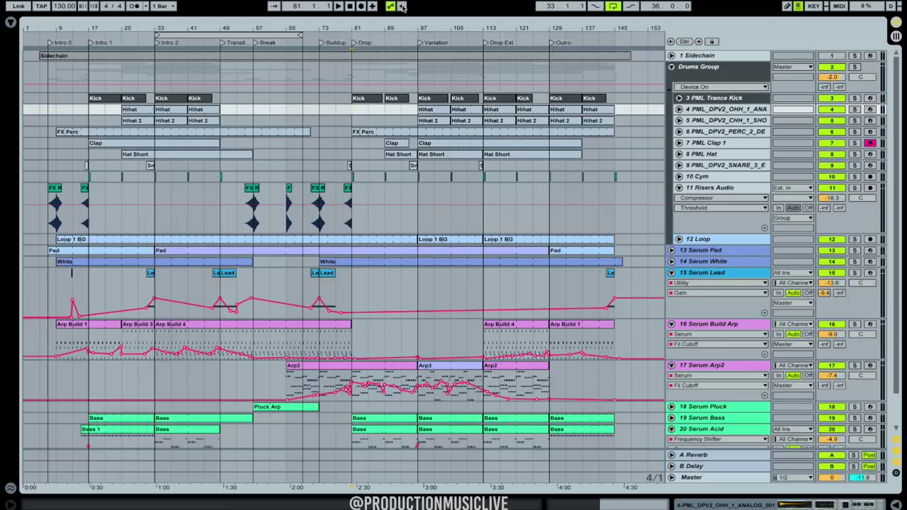
{"action": "key", "text": "space"}
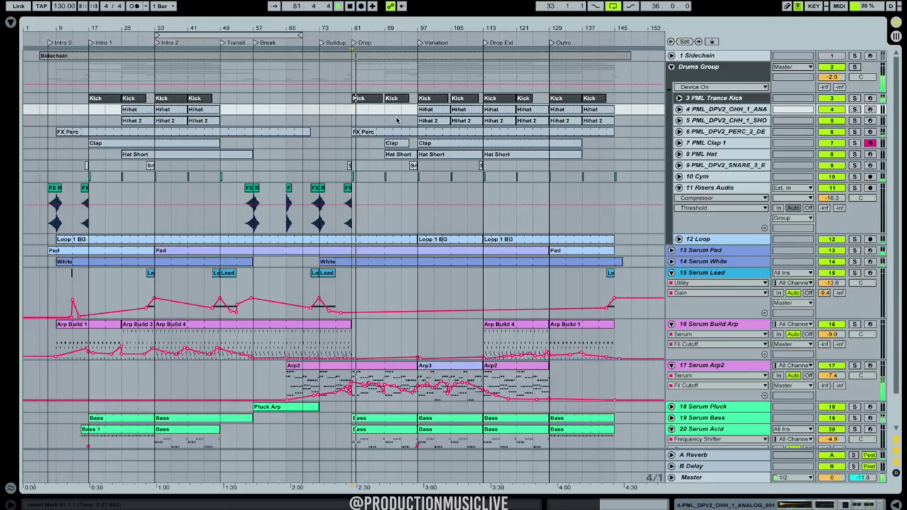
{"action": "scroll", "coordinate": [400, 149], "scroll_direction": "down", "scroll_amount": 2}
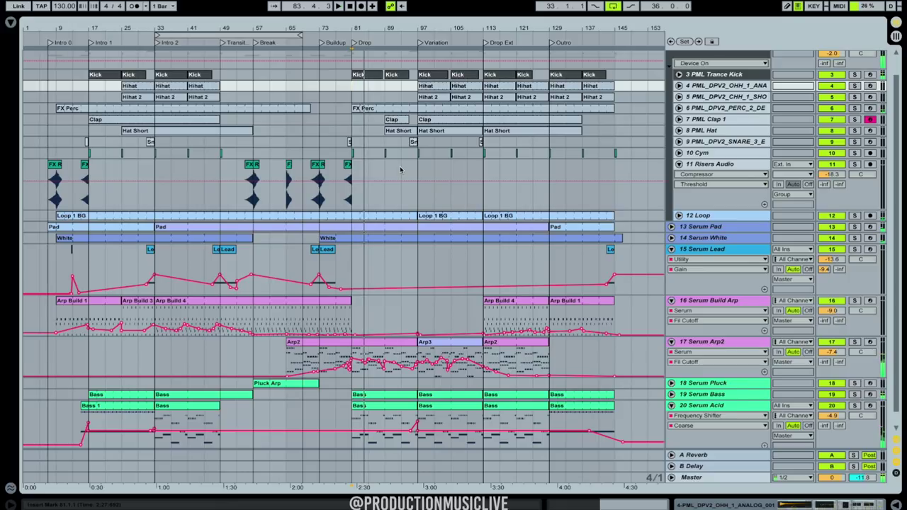
{"action": "left_click", "coordinate": [386, 98]}
{"action": "key", "text": "space"}
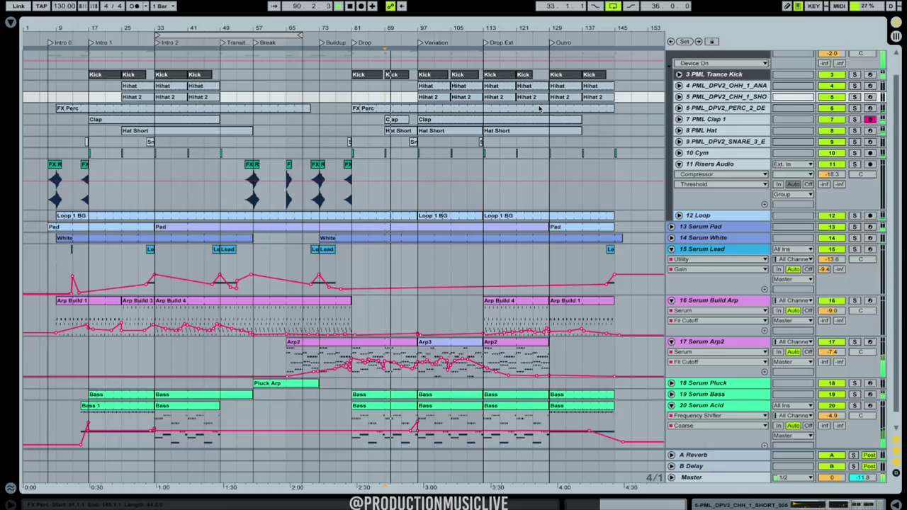
{"action": "key", "text": "space"}
Unfold the PML_DPV2_SNARE track and play the snare fill from bar 95 into the Variation.
{"action": "left_click_drag", "start_coordinate": [421, 28], "coordinate": [419, 81]}
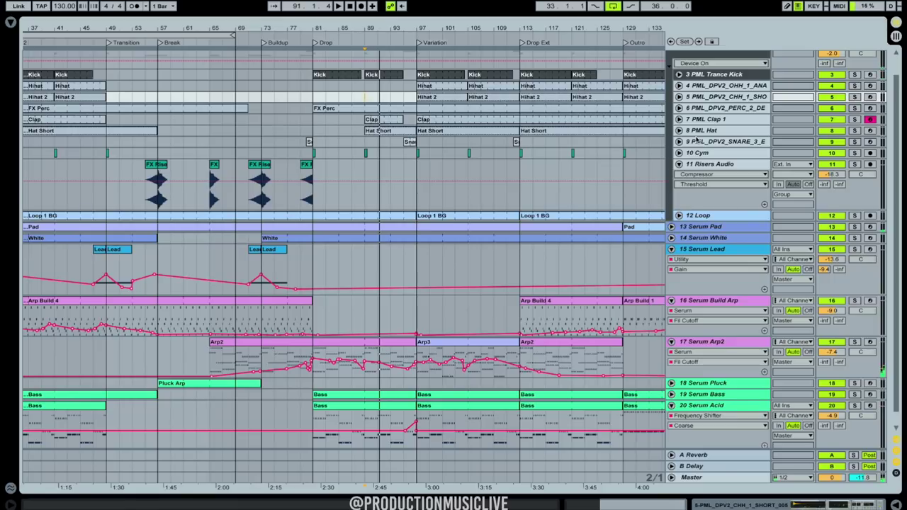
{"action": "left_click", "coordinate": [679, 141]}
{"action": "left_click", "coordinate": [409, 153]}
{"action": "key", "text": "space"}
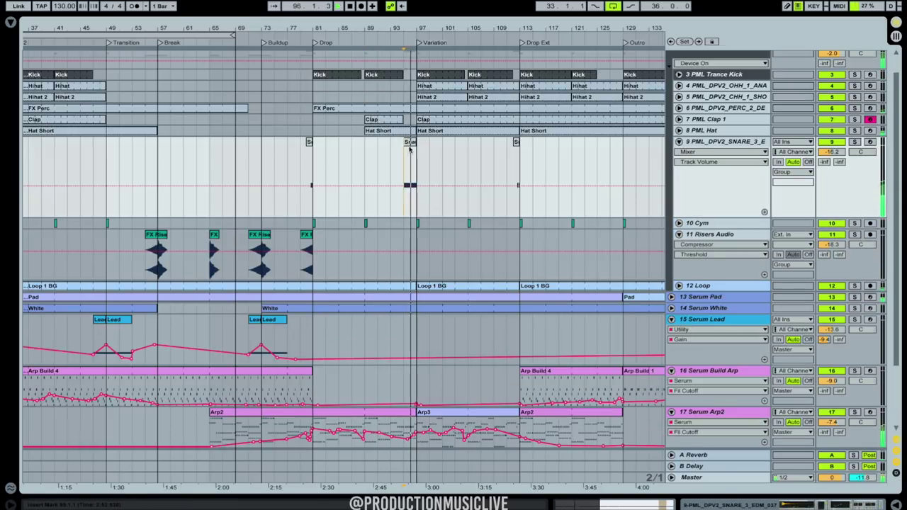
{"action": "left_click_drag", "start_coordinate": [428, 29], "coordinate": [419, 8]}
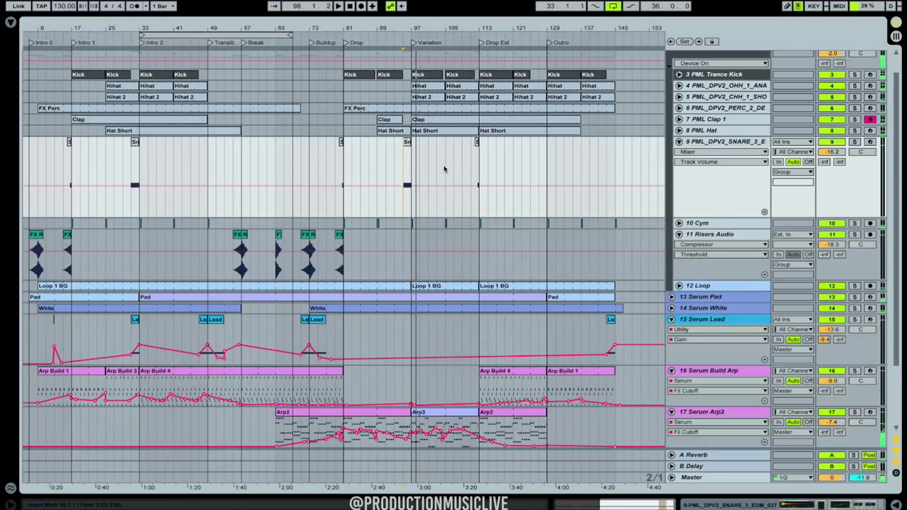
Solo the Serum Arp2 track, show its devices and audition the Arp2 clip from bar 65.
{"action": "scroll", "coordinate": [446, 170], "scroll_direction": "down", "scroll_amount": 4}
{"action": "scroll", "coordinate": [450, 186], "scroll_direction": "down", "scroll_amount": 1}
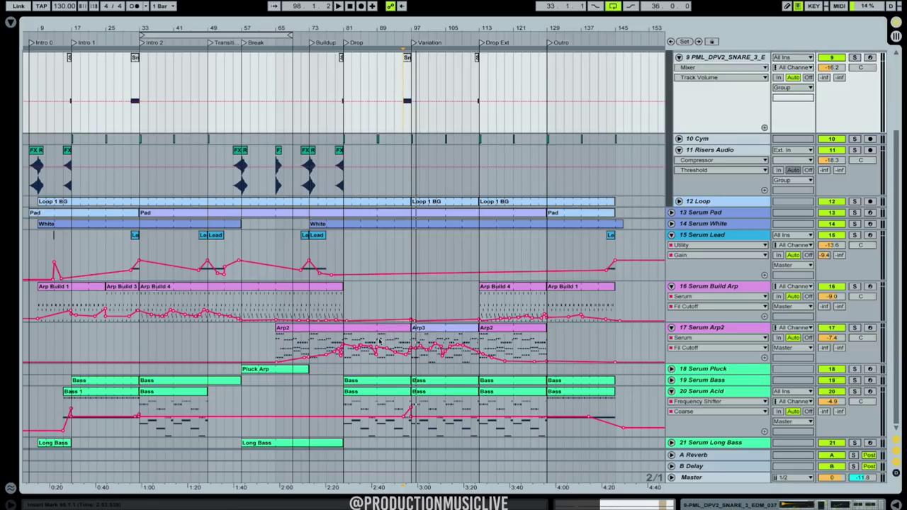
{"action": "left_click", "coordinate": [379, 340]}
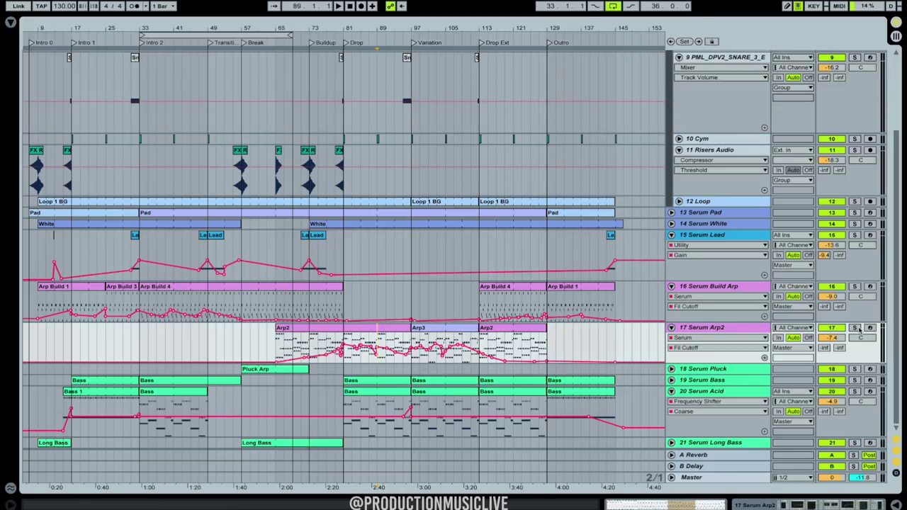
{"action": "left_click", "coordinate": [856, 328]}
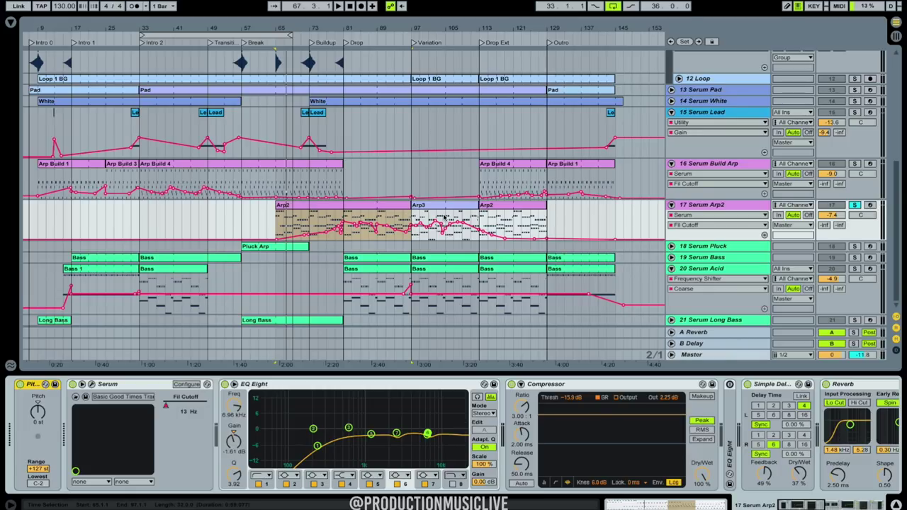
Open the Arp3 clip's notes in an enlarged MIDI editor and play the soloed variation from bar 97.
{"action": "left_click", "coordinate": [429, 211]}
{"action": "double_click", "coordinate": [433, 206]}
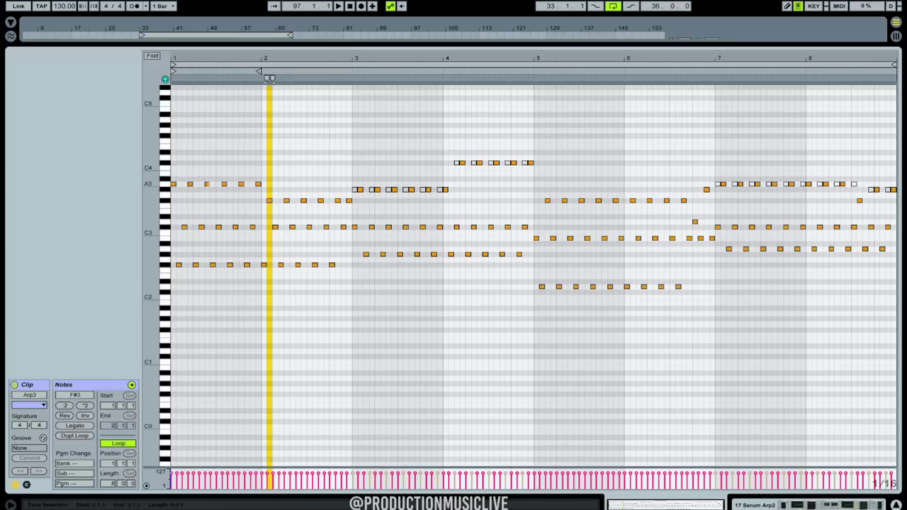
{"action": "key", "text": "space"}
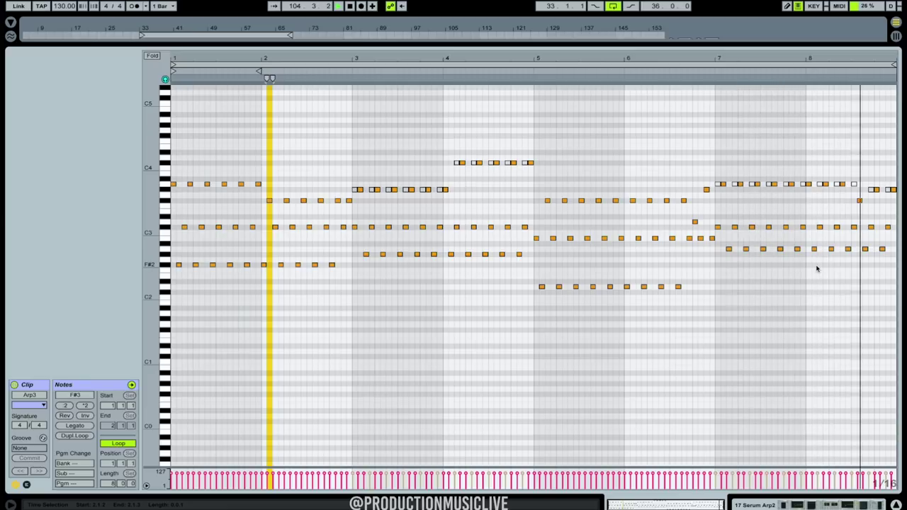
{"action": "key", "text": "space"}
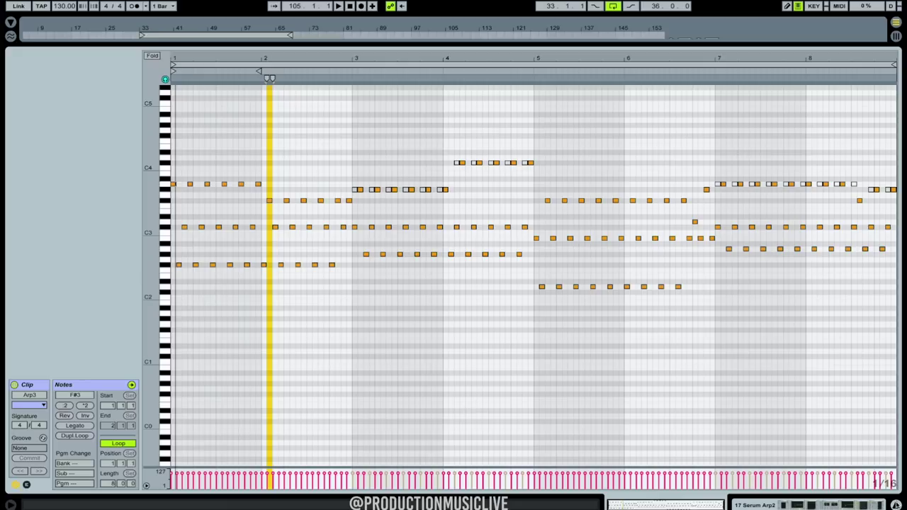
Hide the clip's note editor and fold the Risers Audio and PML_DPV2_SNARE tracks.
{"action": "left_click", "coordinate": [898, 505]}
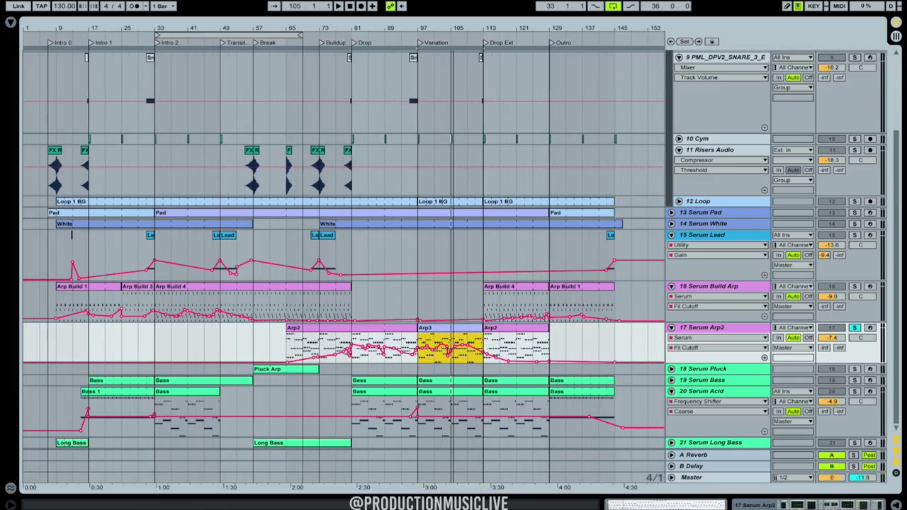
{"action": "scroll", "coordinate": [520, 211], "scroll_direction": "up", "scroll_amount": 3}
{"action": "scroll", "coordinate": [520, 211], "scroll_direction": "down", "scroll_amount": 2}
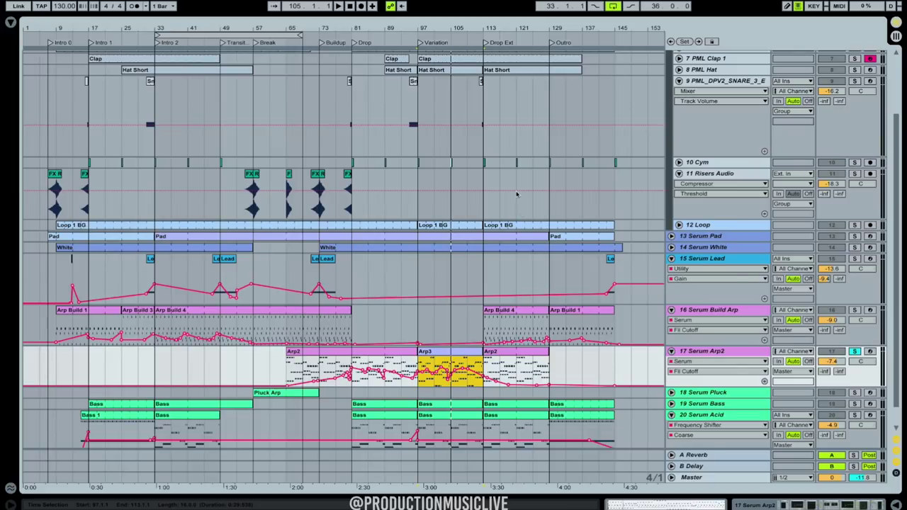
{"action": "scroll", "coordinate": [520, 211], "scroll_direction": "up", "scroll_amount": 2}
{"action": "left_click", "coordinate": [678, 197]}
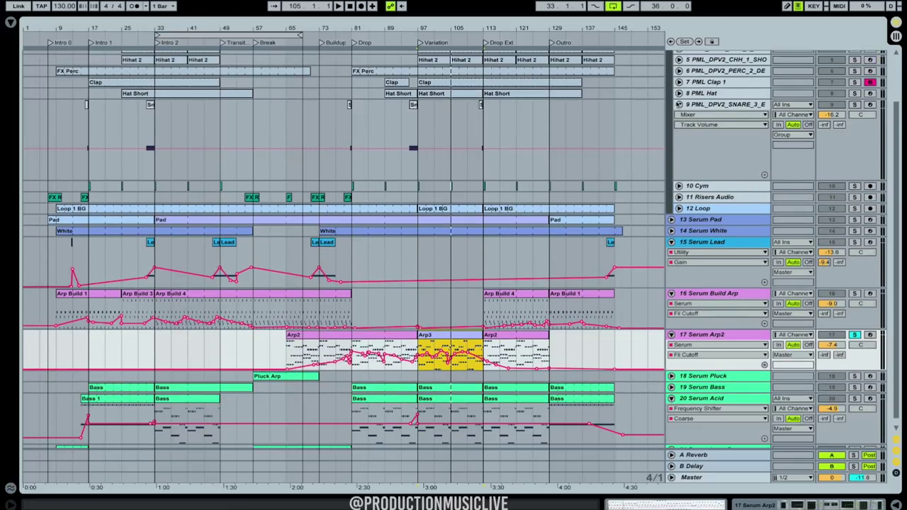
{"action": "left_click", "coordinate": [678, 104]}
{"action": "scroll", "coordinate": [587, 161], "scroll_direction": "up", "scroll_amount": 3}
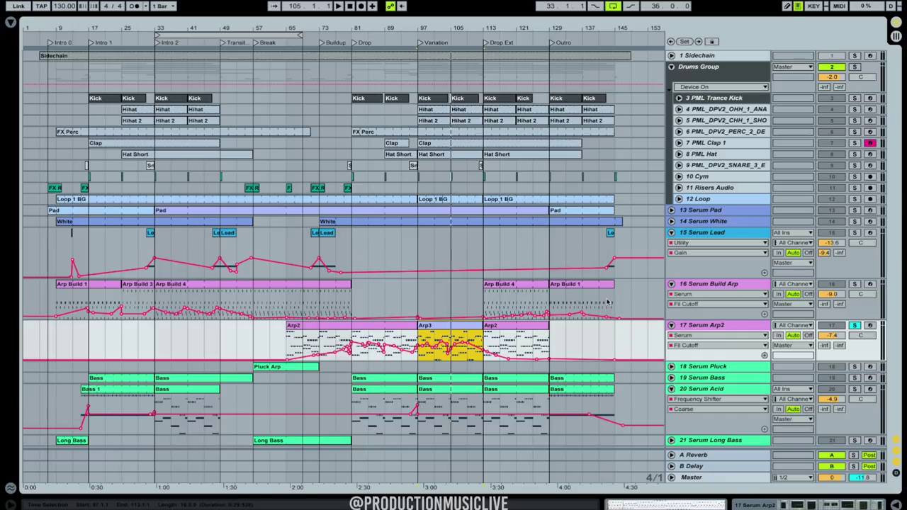
Unfold the Serum Bass track, move the solo onto it and play its bassline from bar 97.
{"action": "left_click", "coordinate": [672, 378]}
{"action": "scroll", "coordinate": [472, 401], "scroll_direction": "down", "scroll_amount": 2}
{"action": "scroll", "coordinate": [472, 401], "scroll_direction": "down", "scroll_amount": 1}
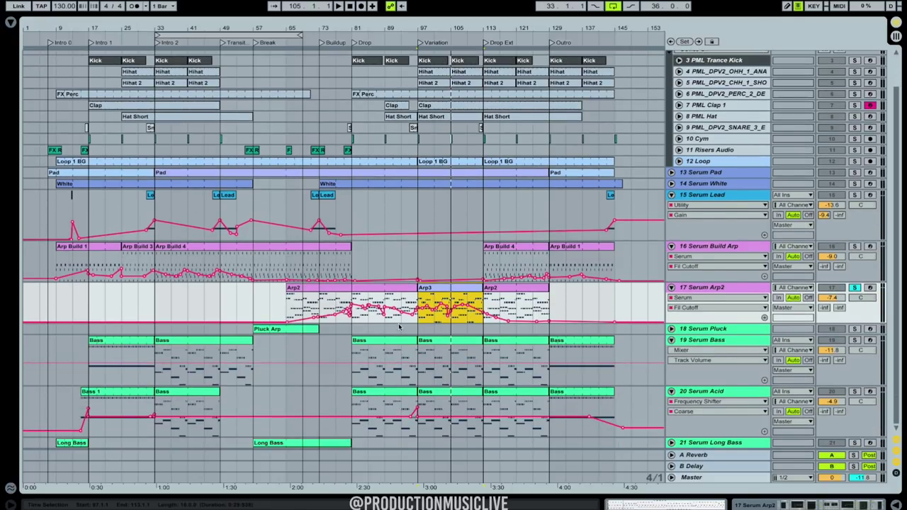
{"action": "left_click", "coordinate": [855, 340]}
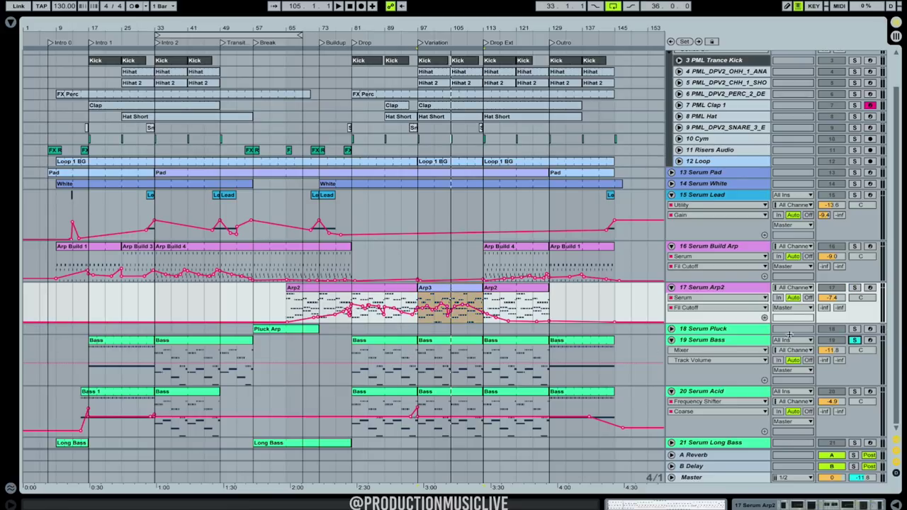
{"action": "left_click", "coordinate": [418, 352]}
{"action": "key", "text": "space"}
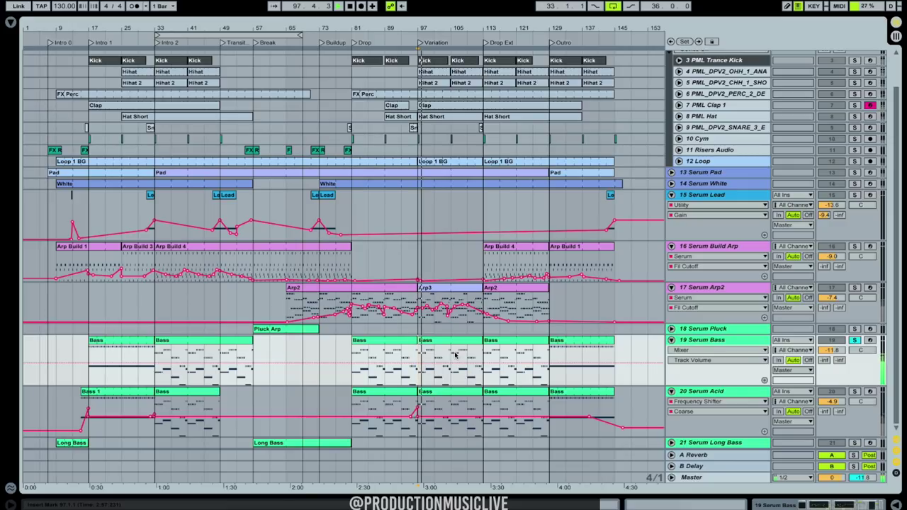
Stop the bassline, solo the Serum Acid track, play it from bar 97 and show its devices.
{"action": "key", "text": "space"}
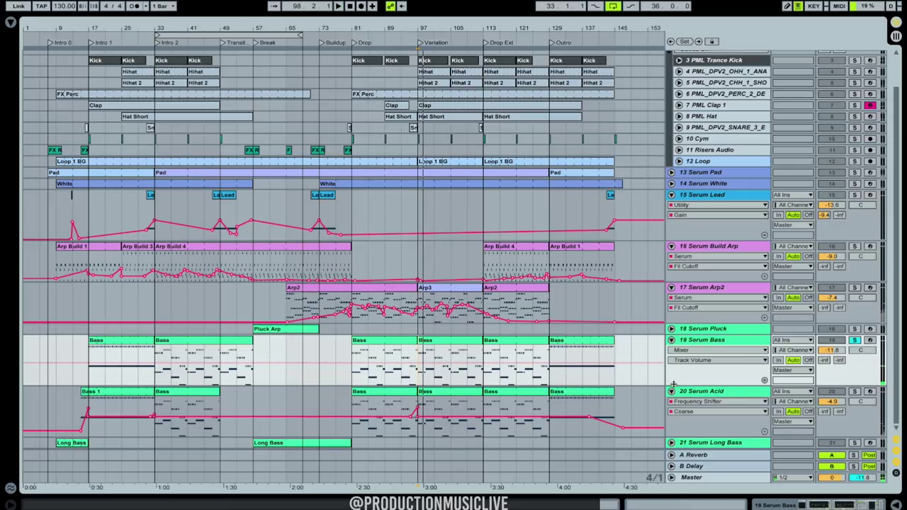
{"action": "left_click", "coordinate": [722, 392]}
{"action": "key", "text": "space"}
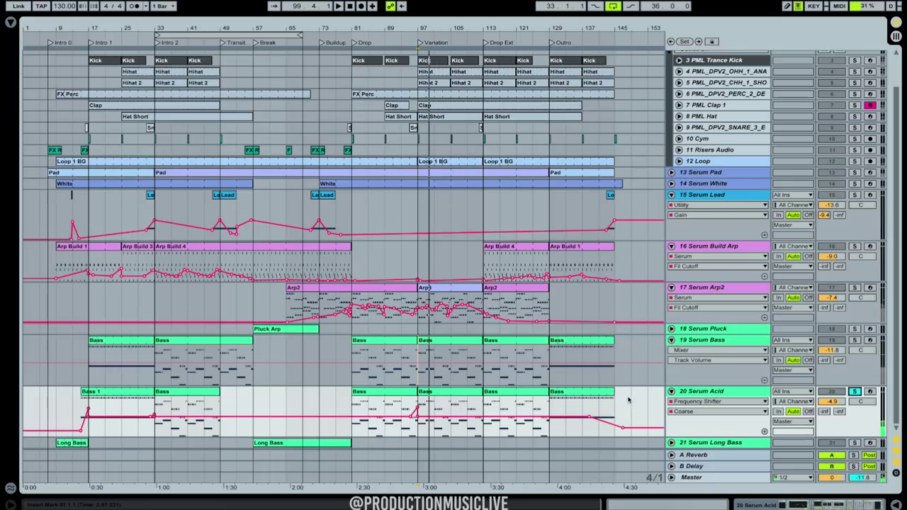
{"action": "left_click", "coordinate": [721, 392]}
{"action": "double_click", "coordinate": [722, 391]}
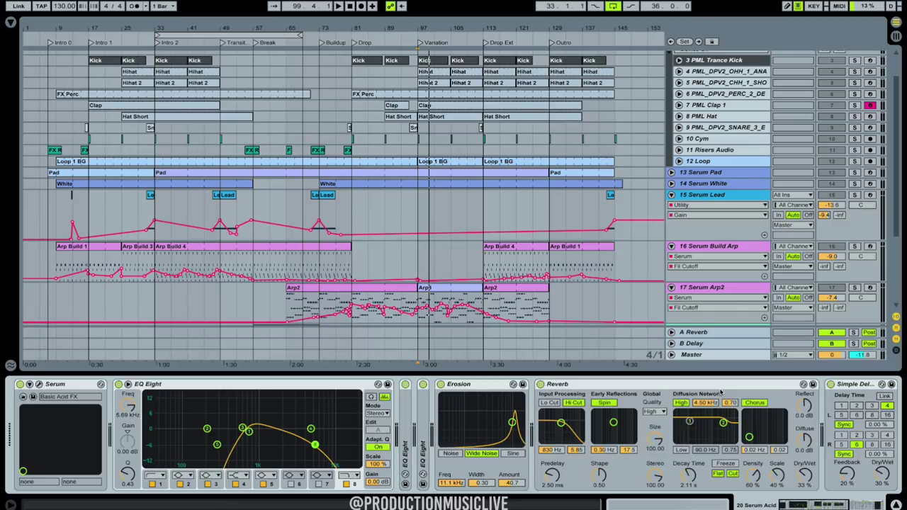
Locate Frequency Shifter in the audio effects library and inspect it in the Serum Acid device chain, then hide the chain.
{"action": "left_click", "coordinate": [10, 24]}
{"action": "scroll", "coordinate": [177, 267], "scroll_direction": "down", "scroll_amount": 2}
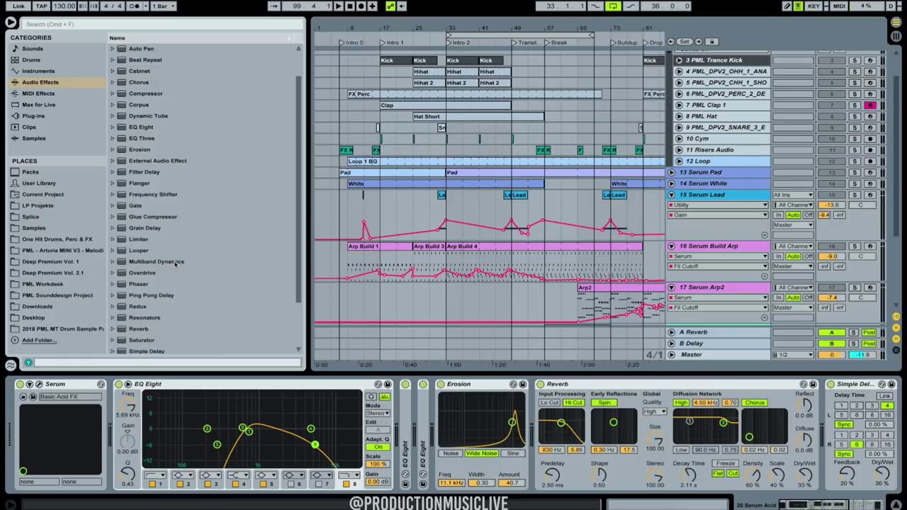
{"action": "left_click", "coordinate": [175, 195]}
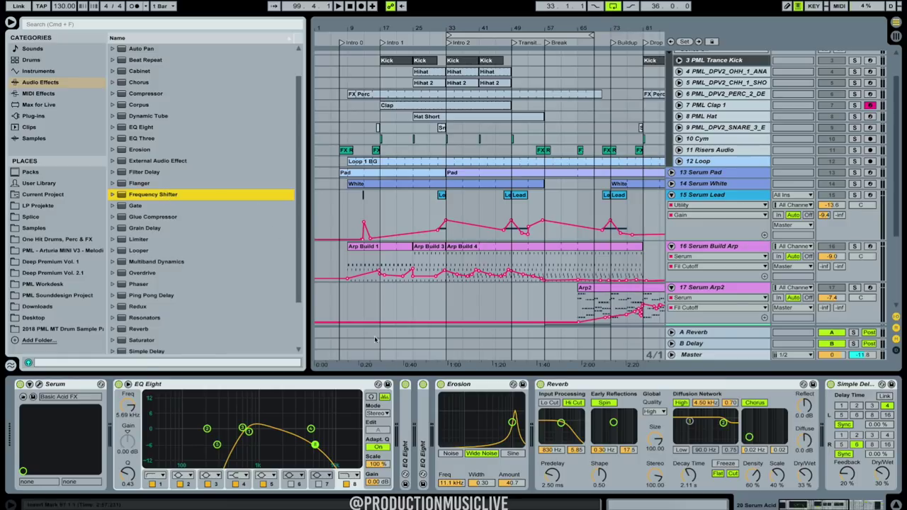
{"action": "left_click_drag", "start_coordinate": [805, 503], "coordinate": [852, 499]}
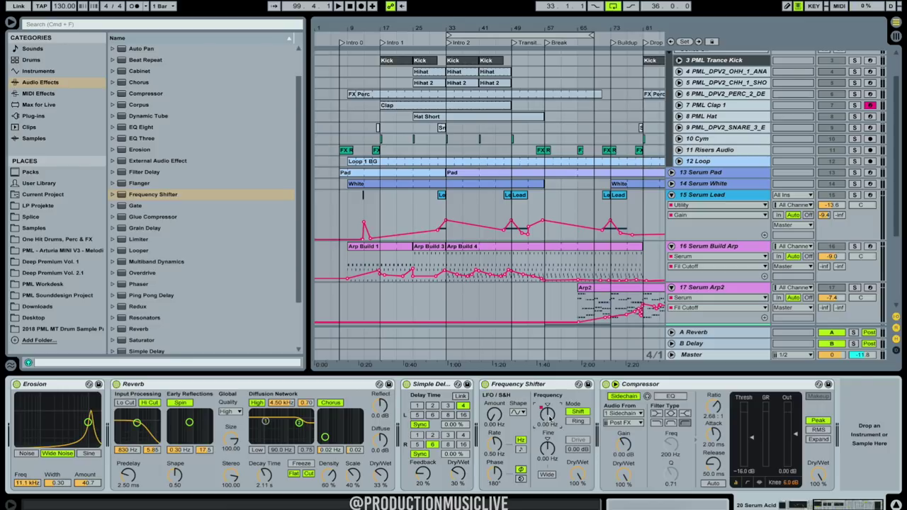
{"action": "left_click", "coordinate": [897, 504]}
Play the soloed Serum Acid track from bar 95 to hear its Frequency Shifter Coarse automation rise into the Variation.
{"action": "left_click_drag", "start_coordinate": [577, 30], "coordinate": [438, 29]}
{"action": "left_click_drag", "start_coordinate": [564, 27], "coordinate": [498, 363]}
{"action": "left_click", "coordinate": [453, 406]}
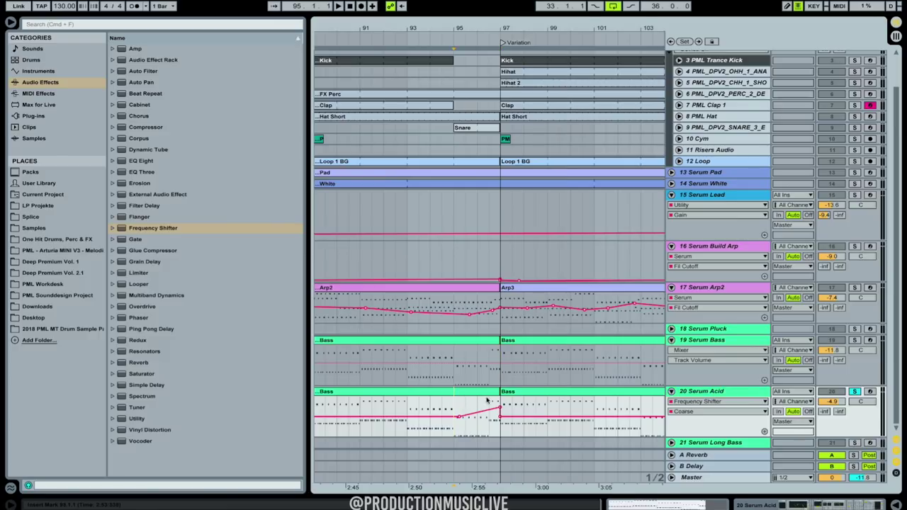
{"action": "key", "text": "space"}
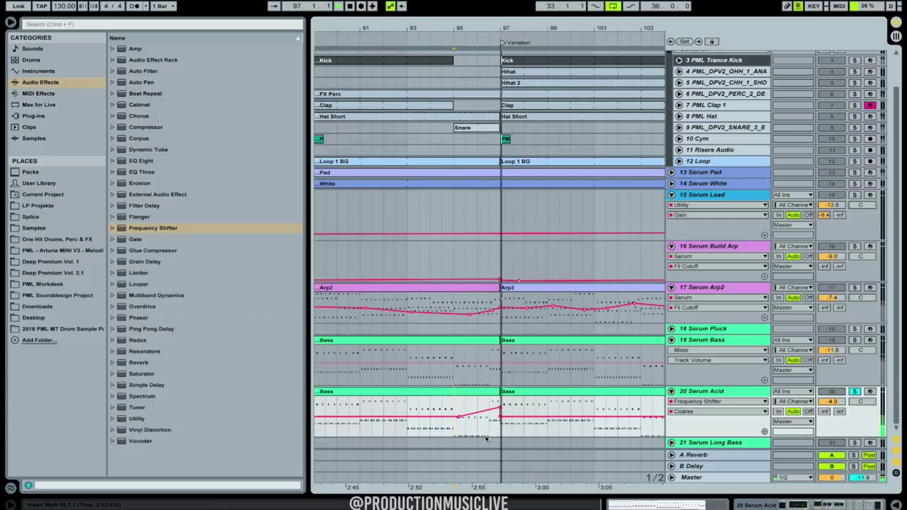
Play the soloed Serum Acid track from bar 137 to hear the falling Coarse automation in the Outro.
{"action": "left_click_drag", "start_coordinate": [527, 29], "coordinate": [413, 3]}
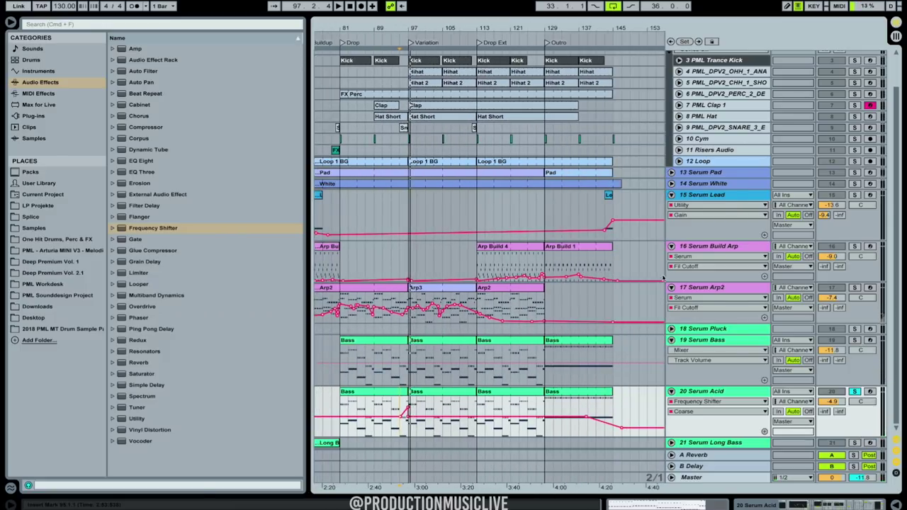
{"action": "left_click", "coordinate": [589, 406]}
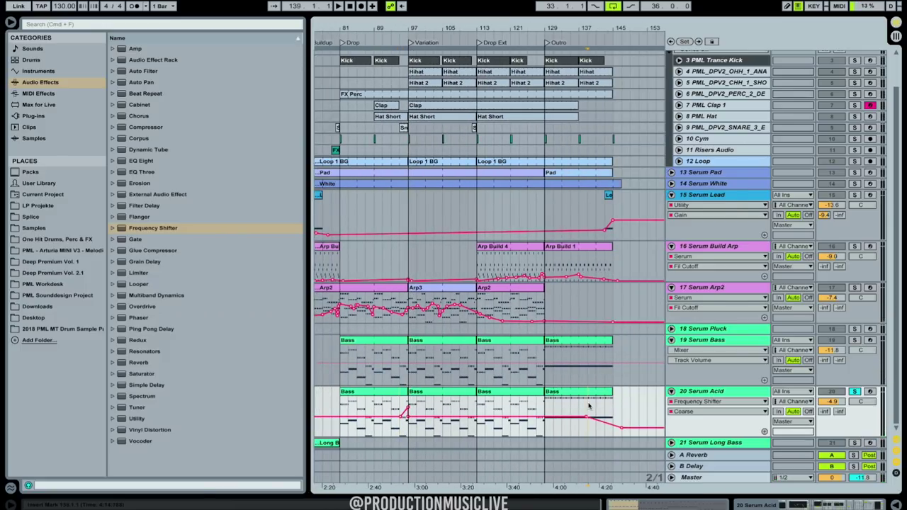
{"action": "key", "text": "space"}
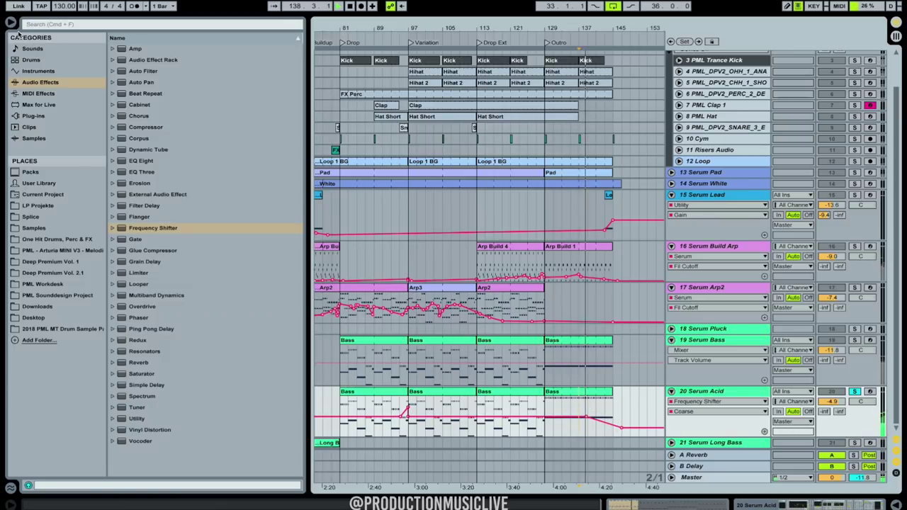
Hide the browser, play the start of the Serum Acid Bass 1 clip before Intro 1, and unsolo the track.
{"action": "key", "text": "super+alt+b"}
{"action": "left_click_drag", "start_coordinate": [231, 28], "coordinate": [506, 44]}
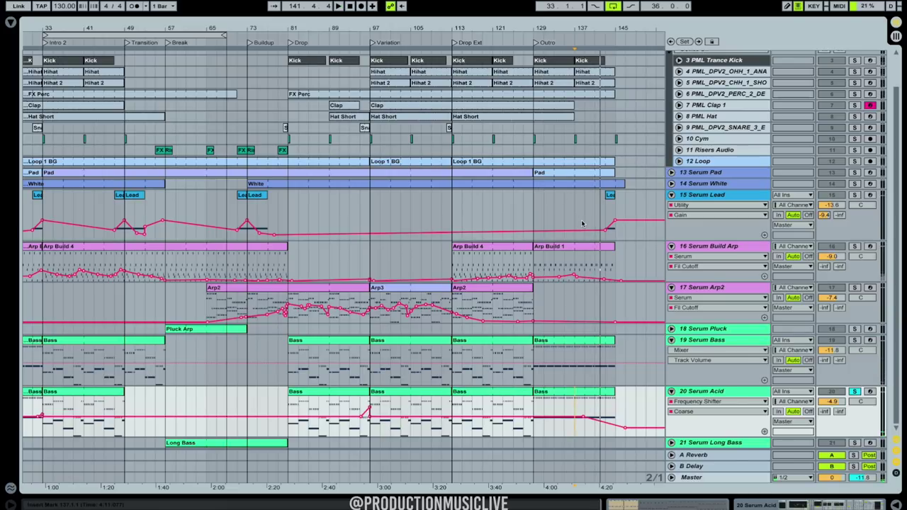
{"action": "left_click_drag", "start_coordinate": [506, 25], "coordinate": [508, 16]}
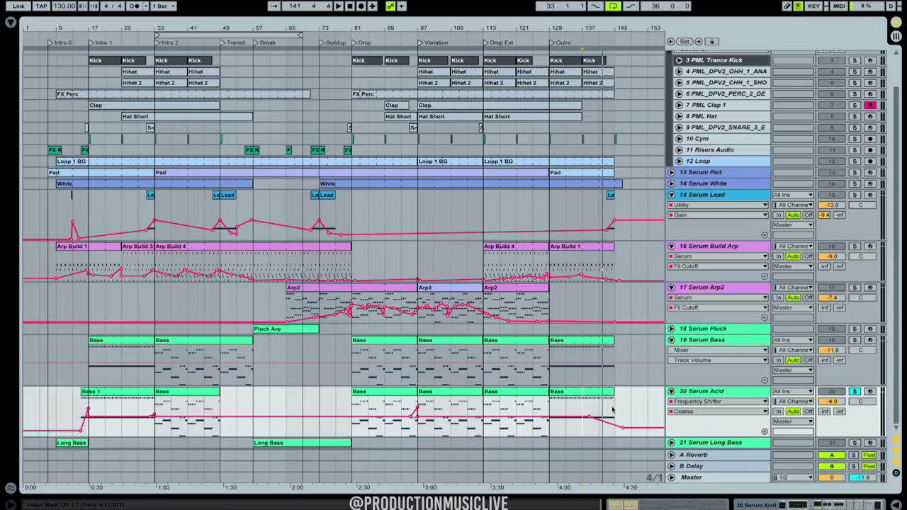
{"action": "left_click", "coordinate": [83, 404]}
{"action": "key", "text": "space"}
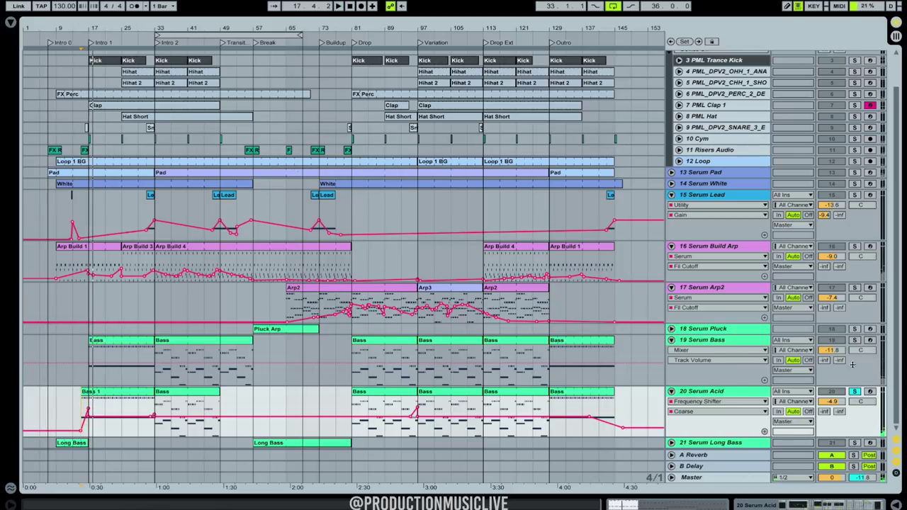
{"action": "left_click", "coordinate": [854, 391]}
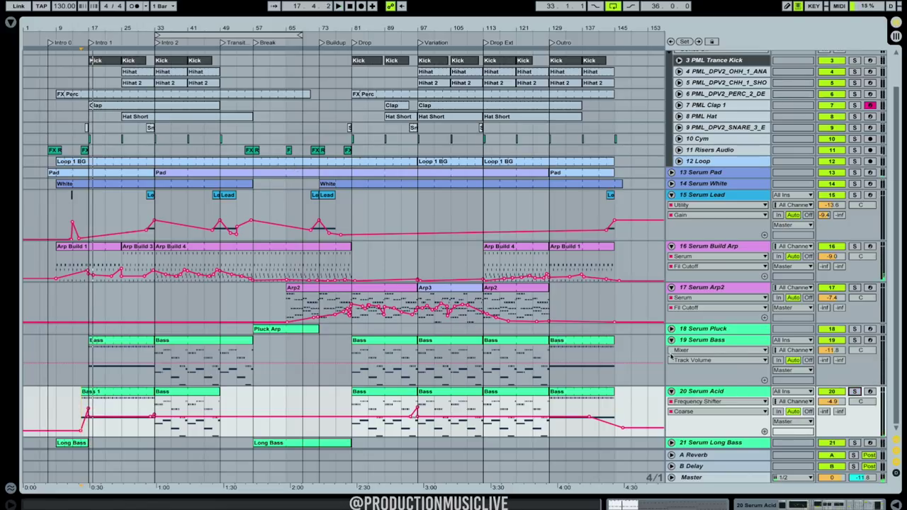
Solo the Serum Bass track and briefly play its Bass clip from the Drop at bar 81.
{"action": "left_click", "coordinate": [73, 404]}
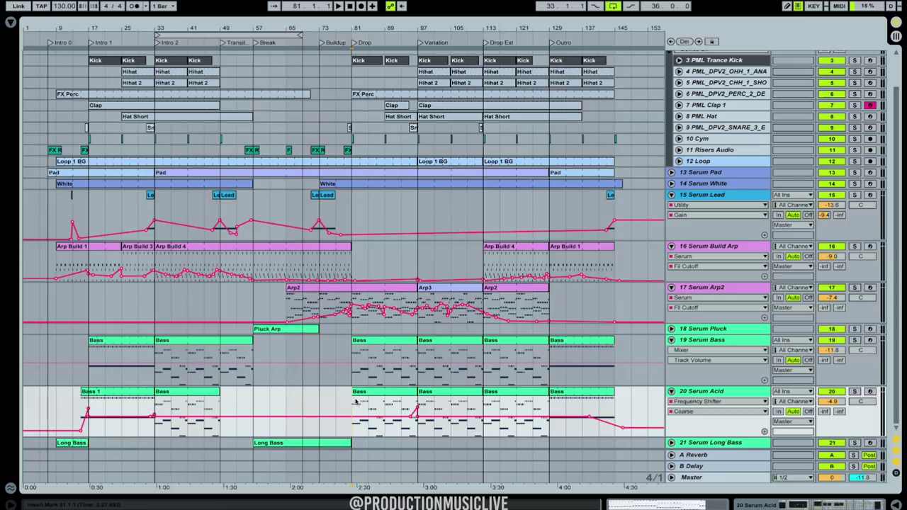
{"action": "left_click", "coordinate": [353, 350]}
{"action": "left_click", "coordinate": [843, 341]}
{"action": "left_click", "coordinate": [841, 341]}
{"action": "left_click", "coordinate": [857, 341]}
{"action": "key", "text": "space"}
{"action": "key", "text": "space"}
Unfold the Serum Long Bass track, move the solo onto it and play its Break clip from bar 57.
{"action": "left_click", "coordinate": [672, 443]}
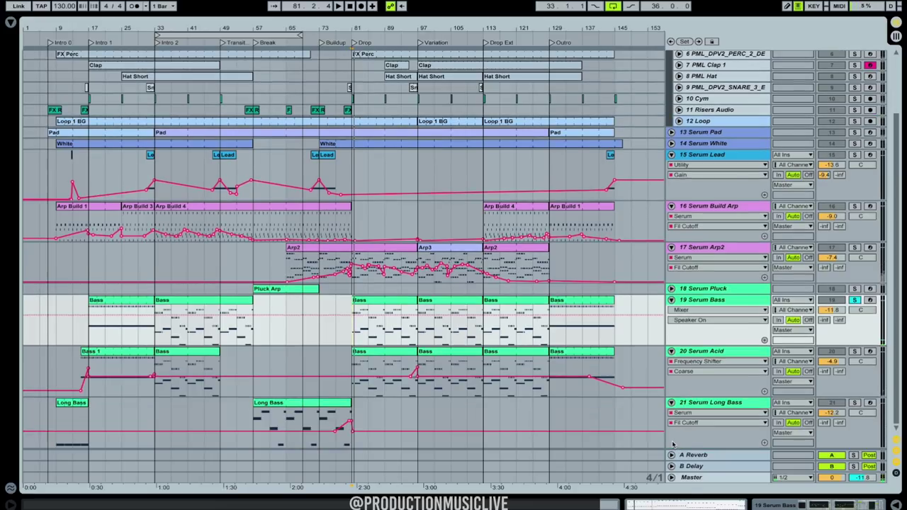
{"action": "left_click", "coordinate": [350, 426]}
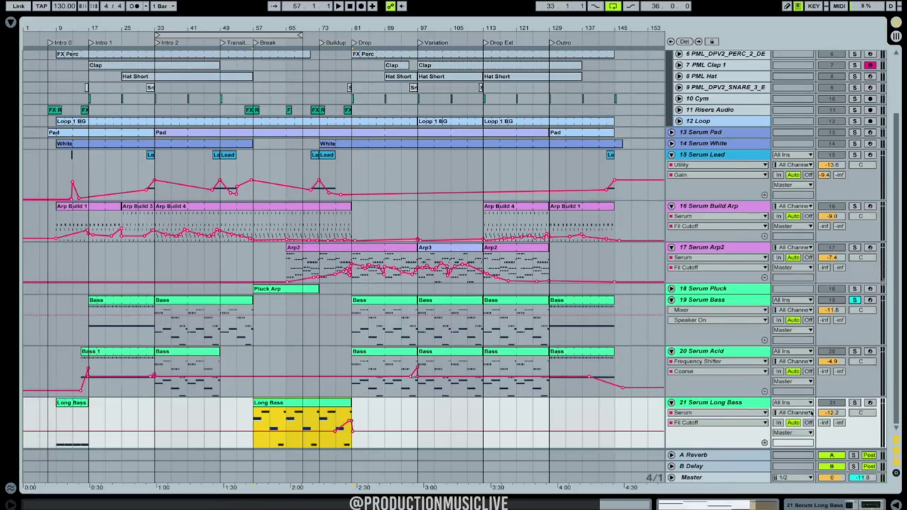
{"action": "left_click", "coordinate": [855, 402]}
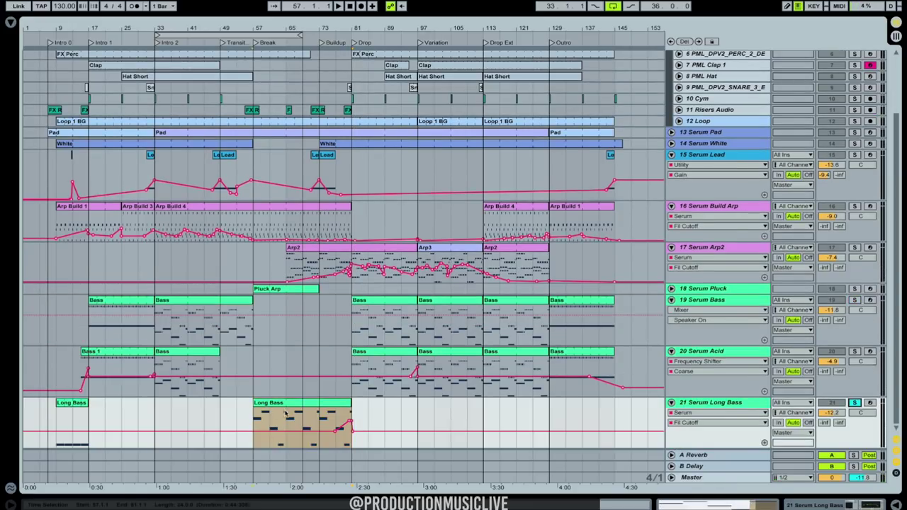
{"action": "key", "text": "space"}
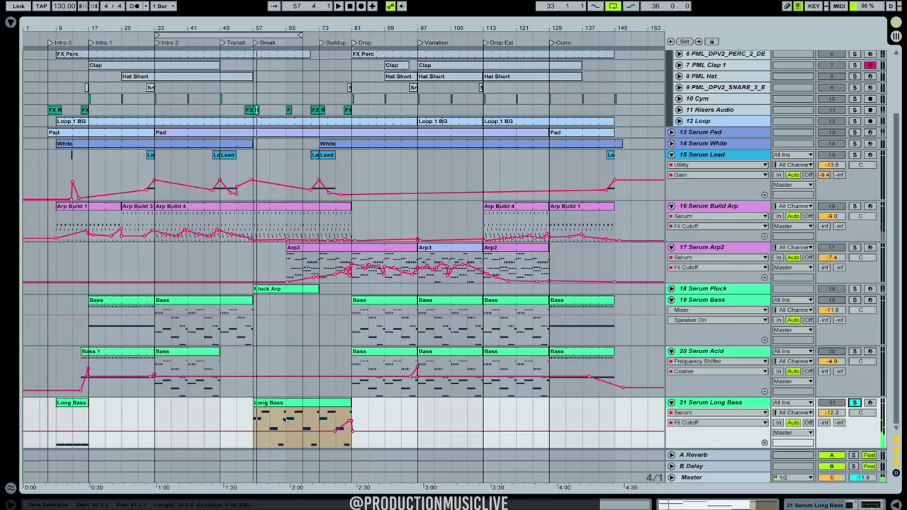
{"action": "key", "text": "space"}
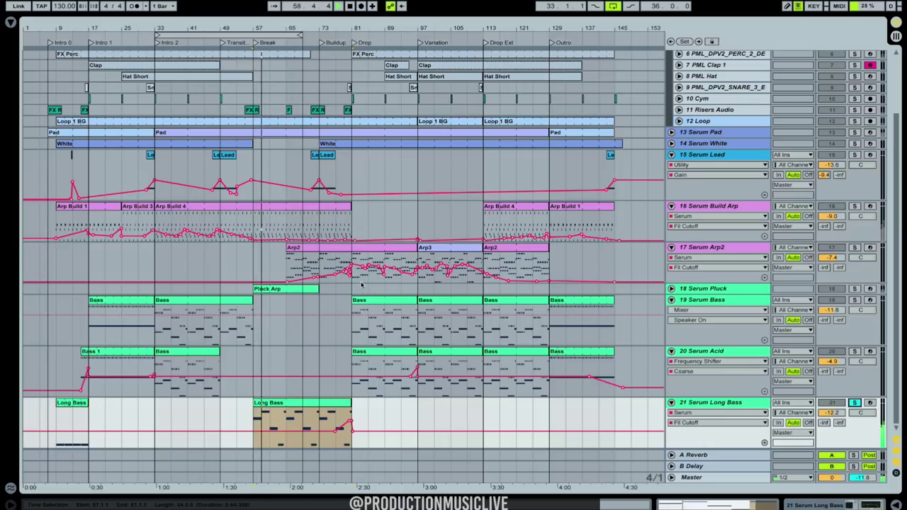
{"action": "key", "text": "space"}
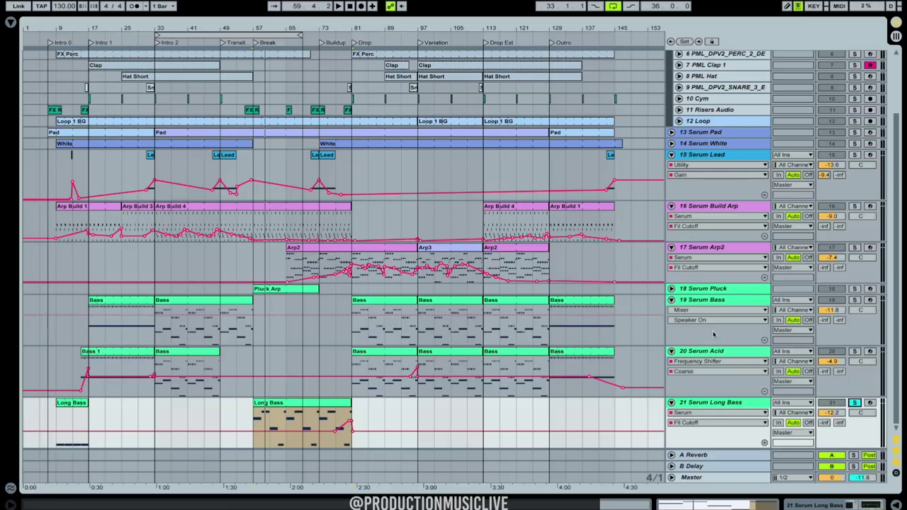
Fold the Serum Bass, Serum Acid and Serum Build Arp tracks.
{"action": "left_click", "coordinate": [671, 299]}
{"action": "left_click", "coordinate": [671, 311]}
{"action": "scroll", "coordinate": [675, 301], "scroll_direction": "up", "scroll_amount": 3}
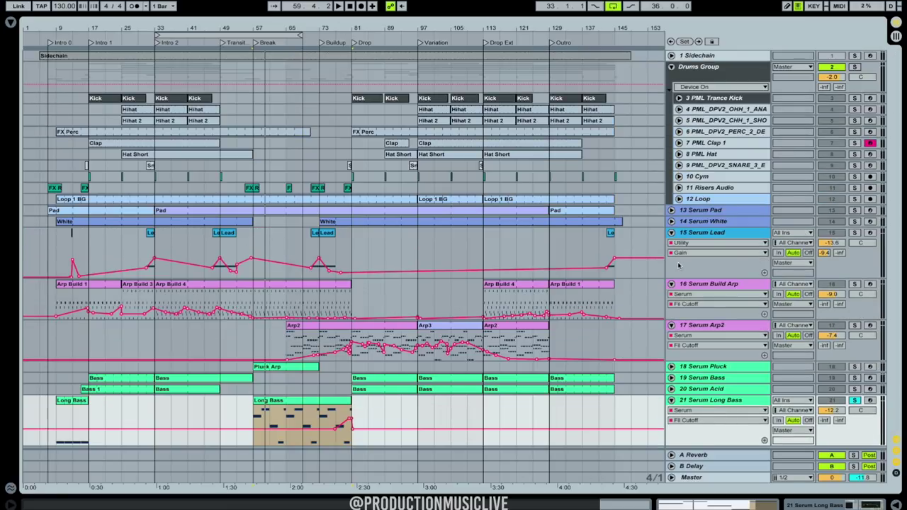
{"action": "left_click", "coordinate": [671, 284]}
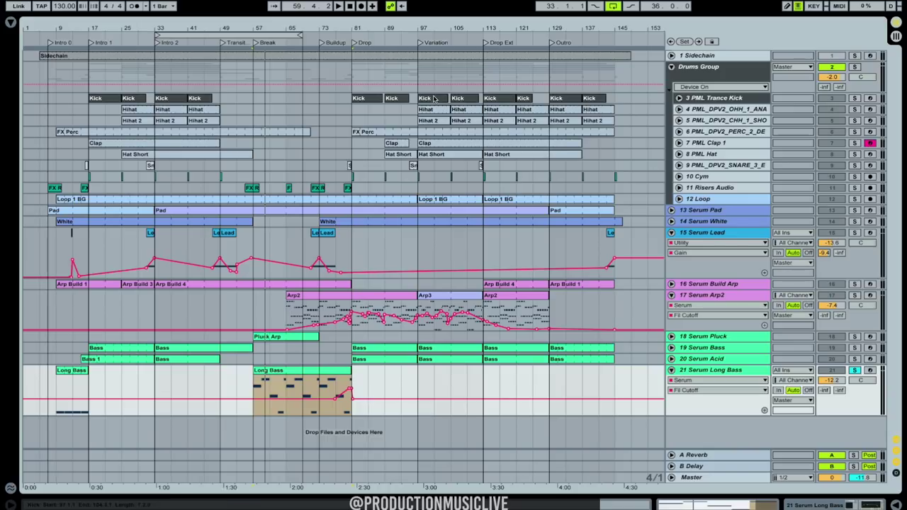
Set the arrangement loop to run from the Break at bar 57 to bar 145.
{"action": "left_click_drag", "start_coordinate": [245, 34], "coordinate": [604, 60]}
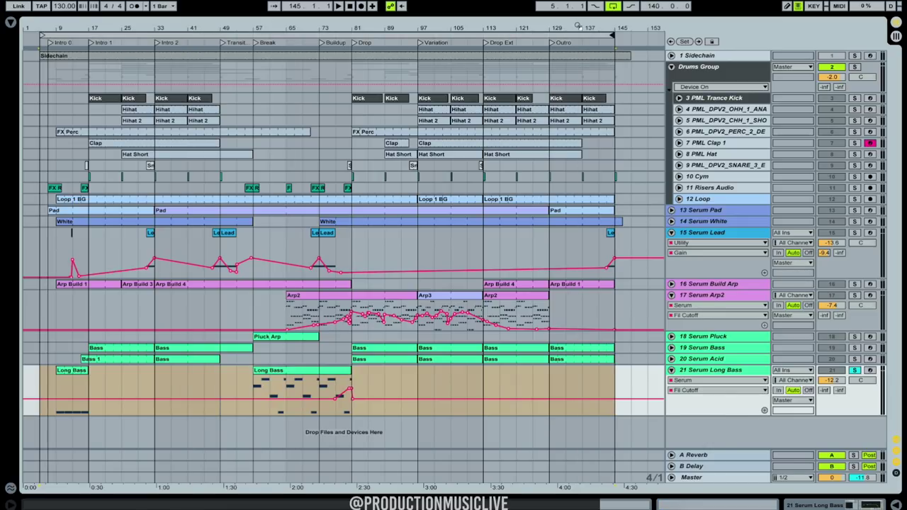
{"action": "left_click", "coordinate": [281, 111]}
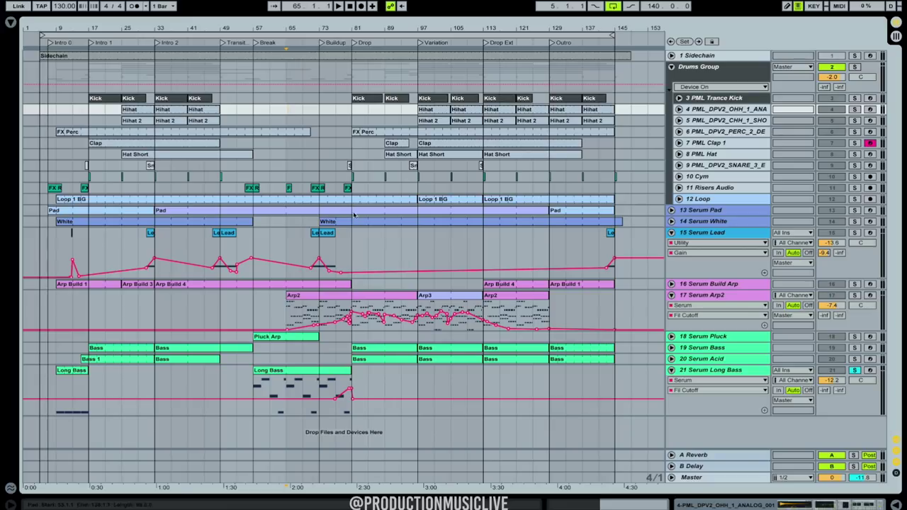
{"action": "left_click_drag", "start_coordinate": [42, 33], "coordinate": [255, 34]}
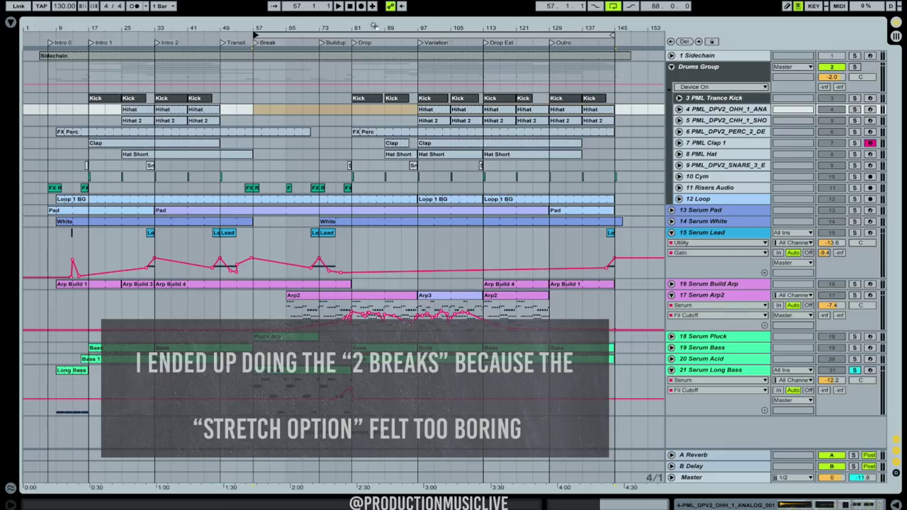
Select all tracks across the looped range from bar 57 to 145 and duplicate that time.
{"action": "left_click", "coordinate": [374, 34]}
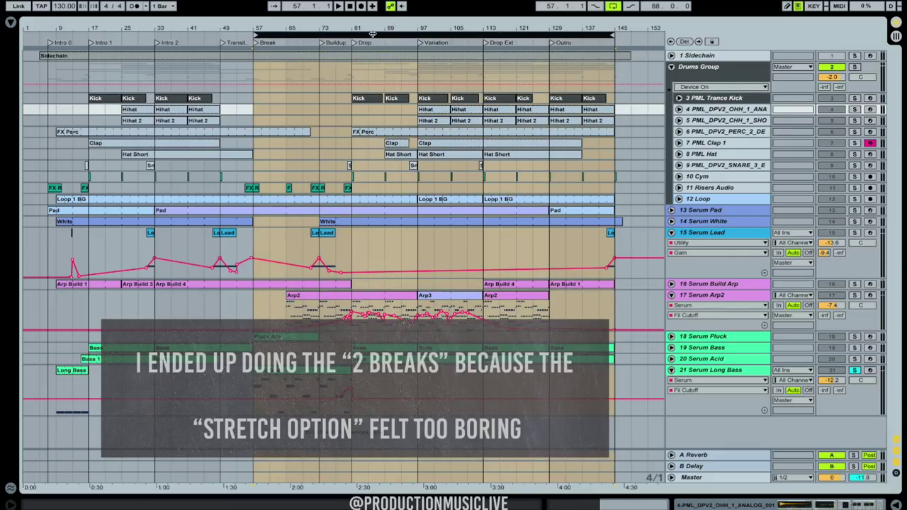
{"action": "right_click", "coordinate": [372, 34]}
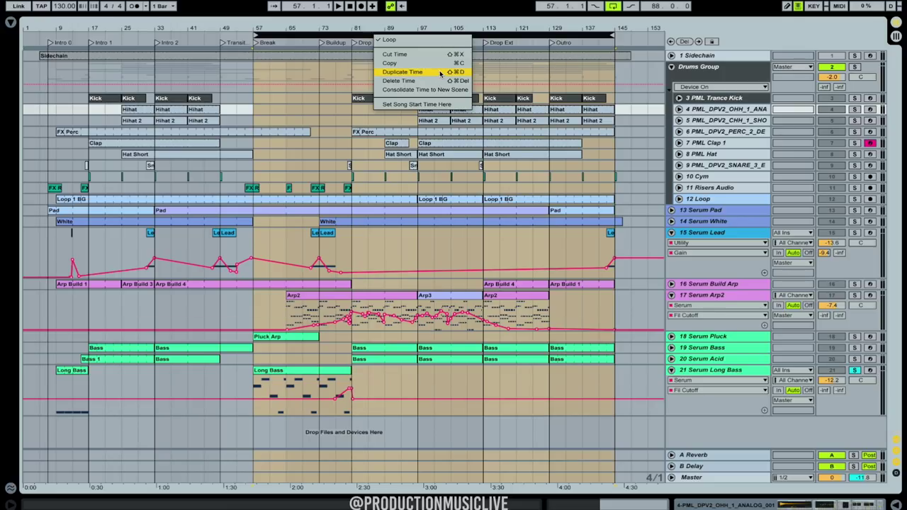
{"action": "left_click", "coordinate": [440, 73]}
{"action": "left_click_drag", "start_coordinate": [383, 30], "coordinate": [382, 9]}
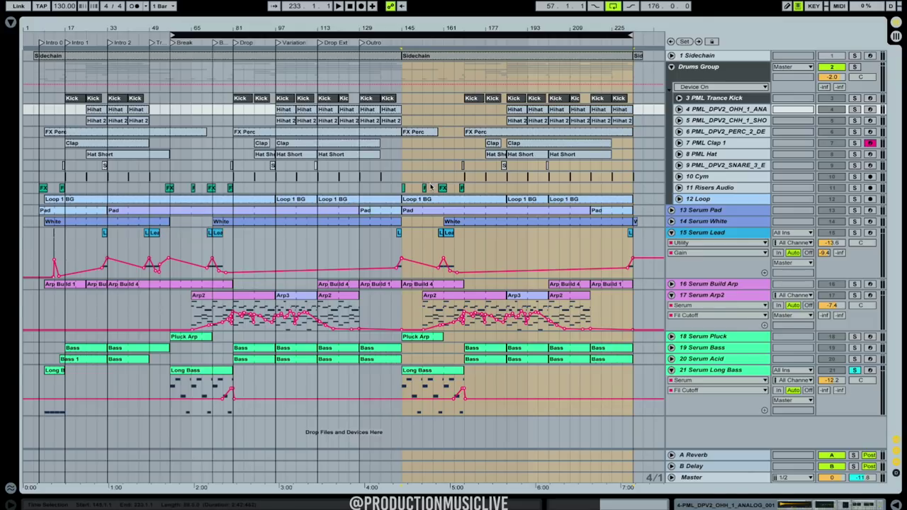
Highlight bars 145 to 153 on the Serum Lead track at the start of the duplicated section.
{"action": "left_click", "coordinate": [423, 248]}
{"action": "left_click", "coordinate": [423, 248]}
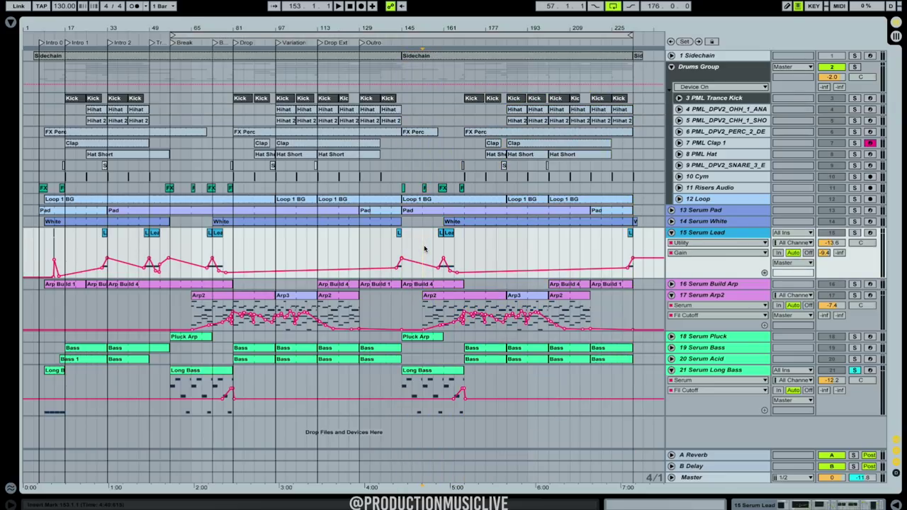
{"action": "left_click_drag", "start_coordinate": [425, 248], "coordinate": [404, 249]}
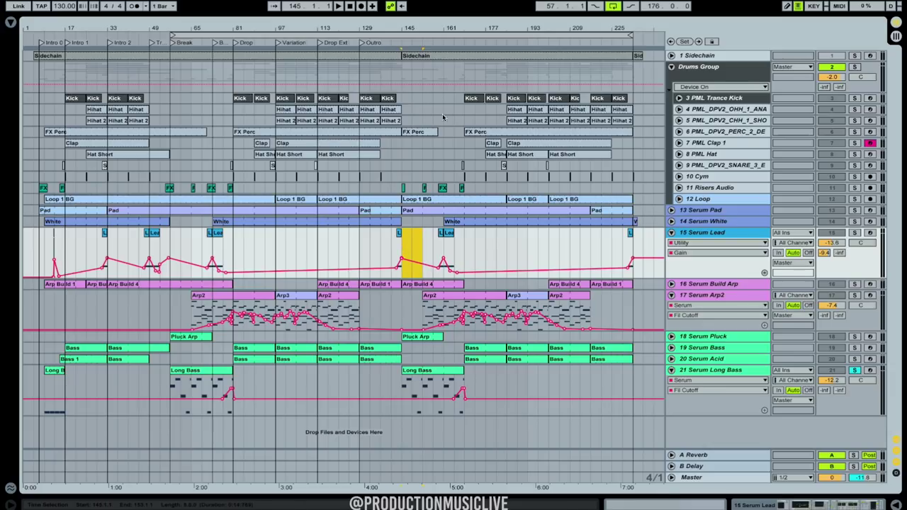
Play the duplicated section from bar 145, unsolo Serum Long Bass and place the insert marker at bar 153 on Drums Group.
{"action": "left_click", "coordinate": [401, 245]}
{"action": "key", "text": "space"}
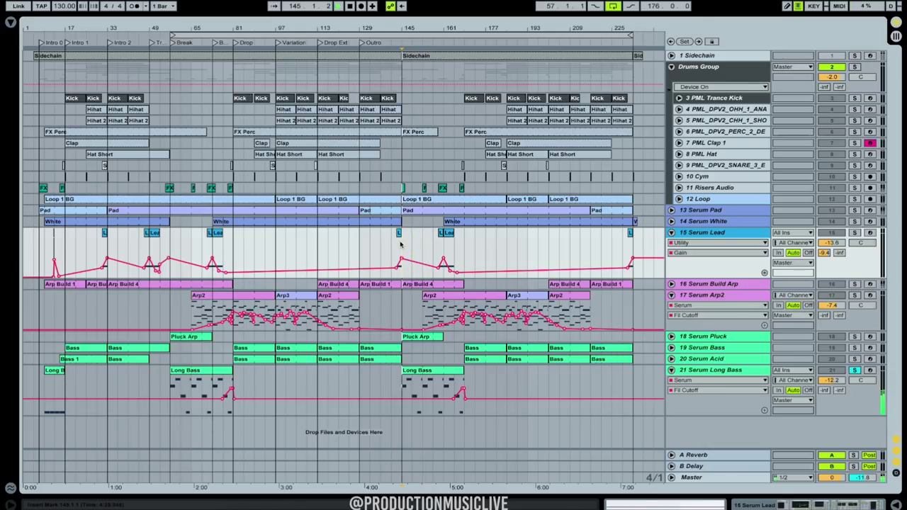
{"action": "left_click", "coordinate": [854, 371]}
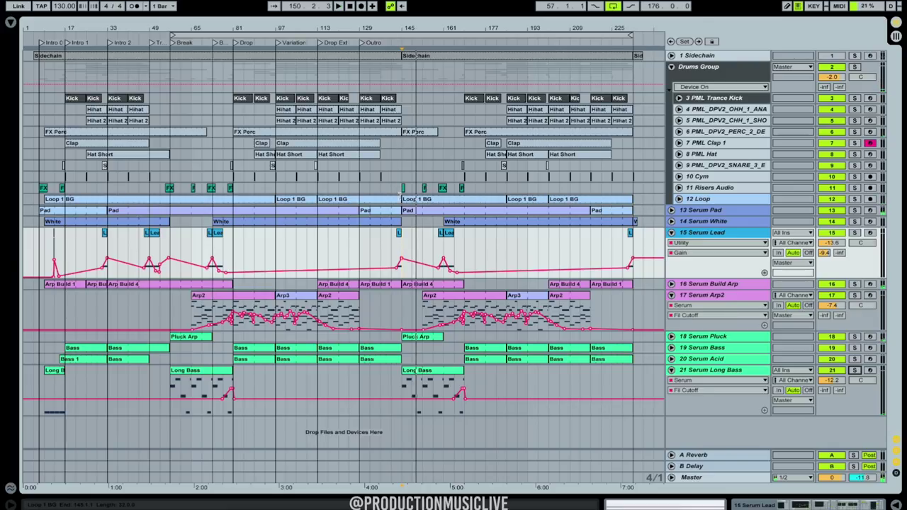
{"action": "left_click", "coordinate": [423, 71]}
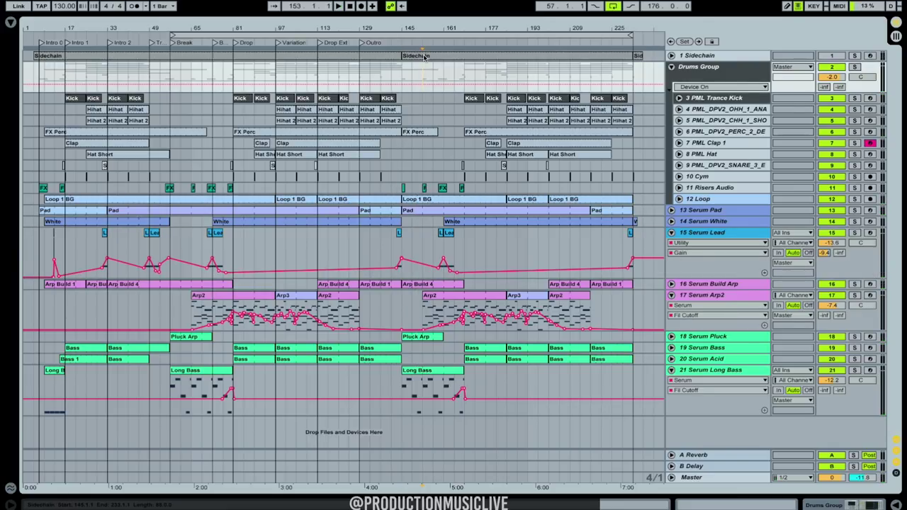
Play on from bar 153 and add a locator named "drop" at bar 169, where the duplicated drop begins.
{"action": "key", "text": "space"}
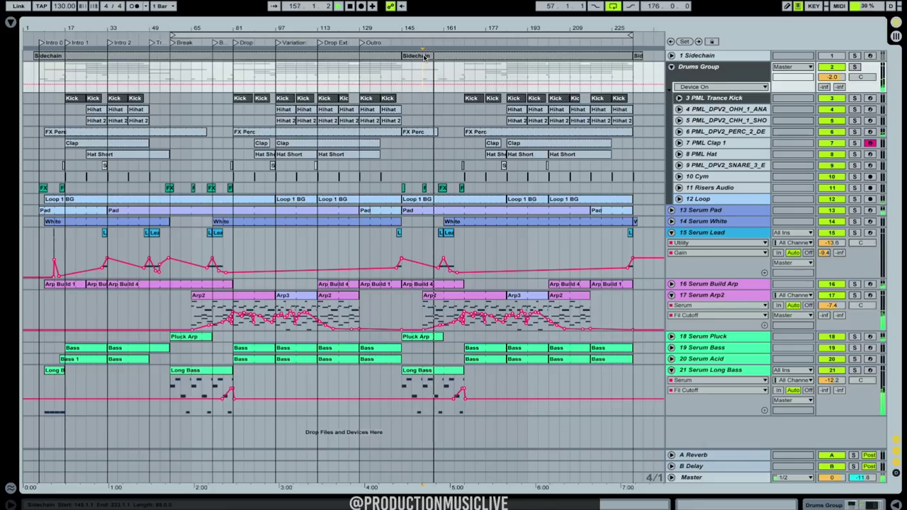
{"action": "right_click", "coordinate": [466, 39]}
{"action": "left_click", "coordinate": [475, 73]}
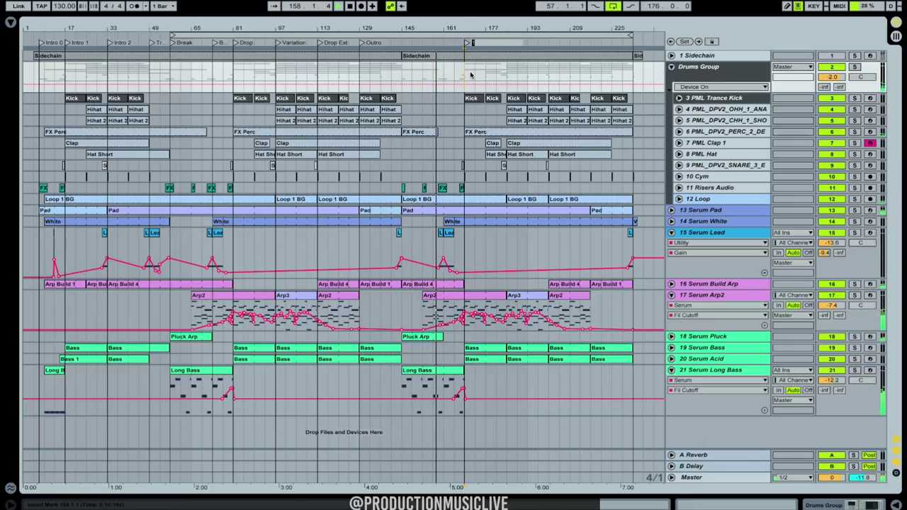
{"action": "type", "text": "drop"}
{"action": "key", "text": "Return"}
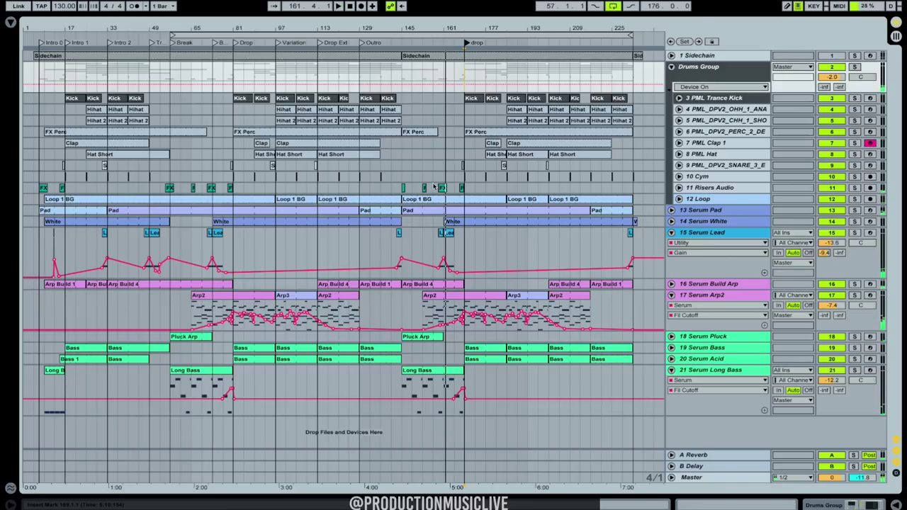
Stop playback, loop bars 145 to 153 at the start of the second break and delete that time from all tracks.
{"action": "key", "text": "space"}
{"action": "left_click_drag", "start_coordinate": [405, 165], "coordinate": [421, 168]}
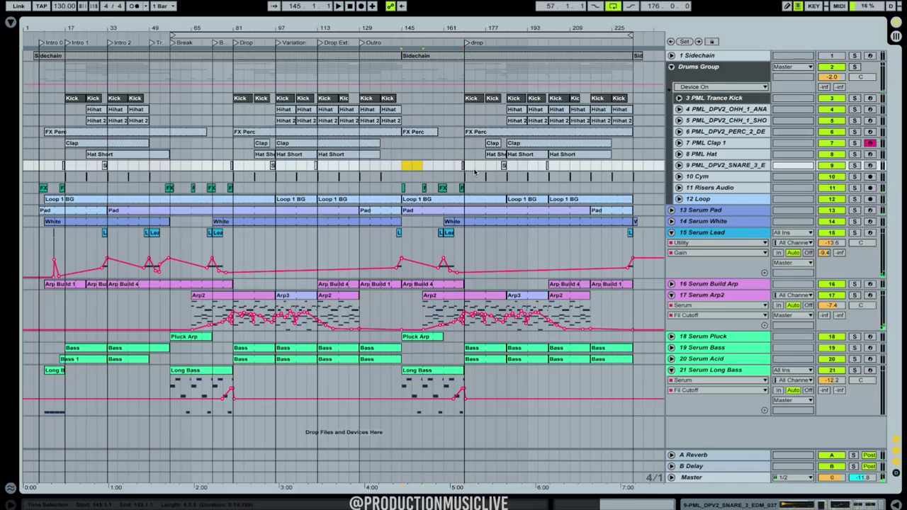
{"action": "key", "text": "ctrl+l"}
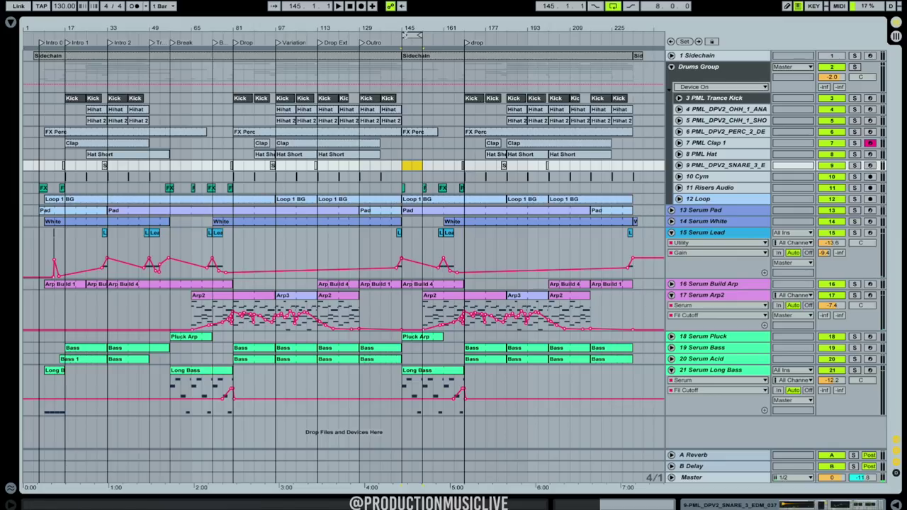
{"action": "left_click_drag", "start_coordinate": [411, 167], "coordinate": [403, 167]}
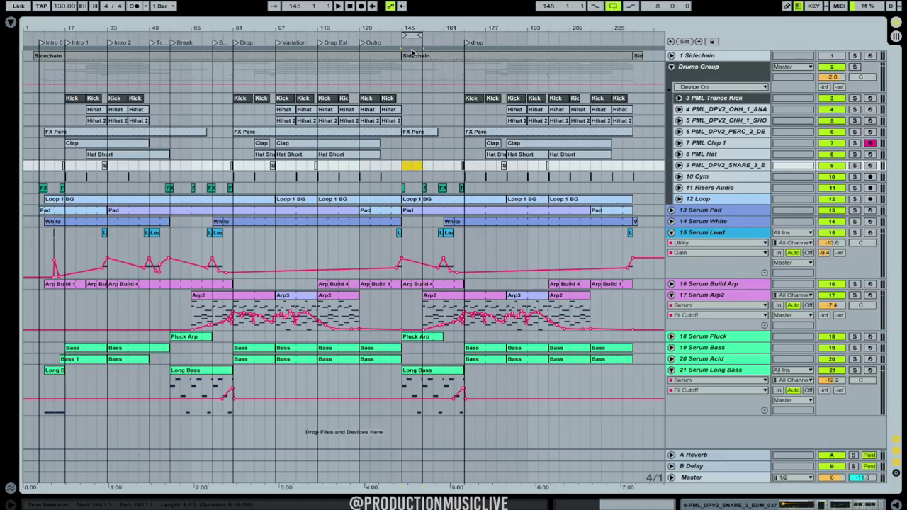
{"action": "right_click", "coordinate": [408, 33]}
{"action": "left_click", "coordinate": [446, 85]}
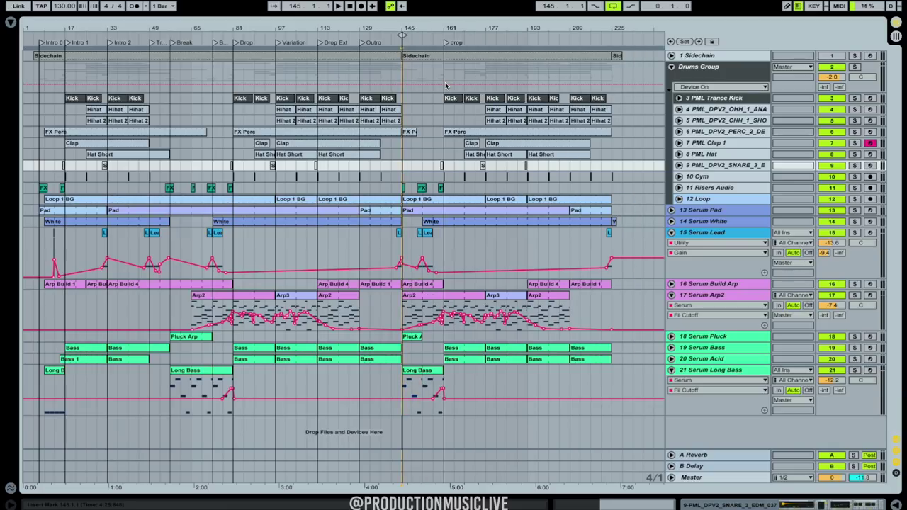
Set the arrangement loop to run from bar 133 to the drop at bar 161 and play it.
{"action": "left_click_drag", "start_coordinate": [405, 34], "coordinate": [385, 55]}
{"action": "key", "text": "space"}
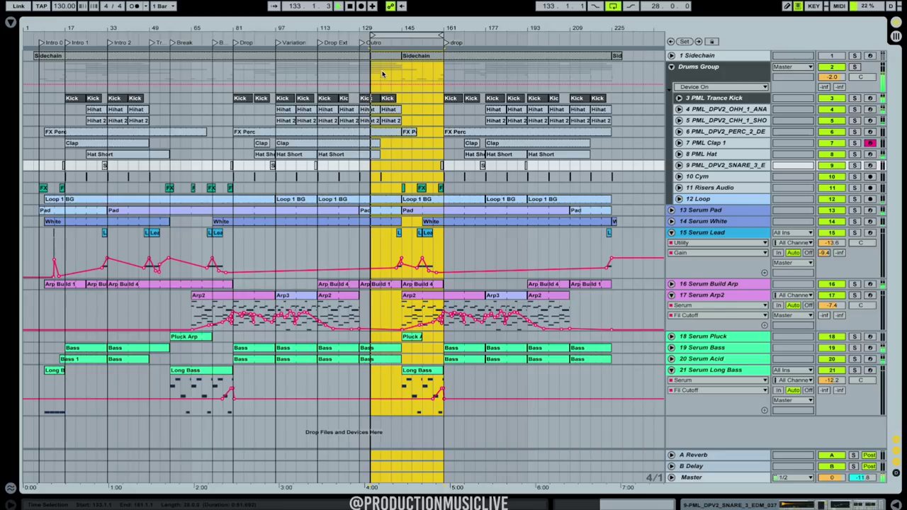
{"action": "left_click_drag", "start_coordinate": [397, 25], "coordinate": [425, 42]}
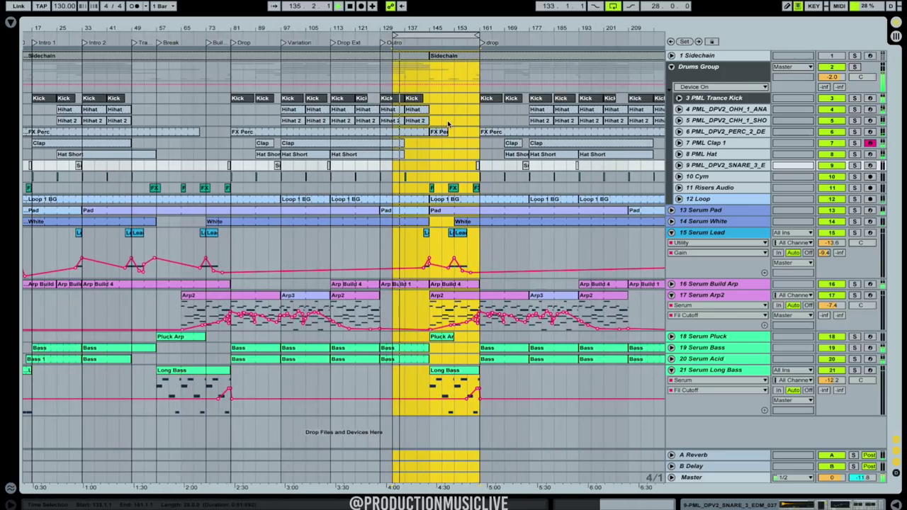
Extend the Clap and Hat Short clips to bar 145, and Arp Build 1 on Serum Build Arp to bar 153.
{"action": "left_click", "coordinate": [405, 143]}
{"action": "left_click_drag", "start_coordinate": [404, 144], "coordinate": [429, 153]}
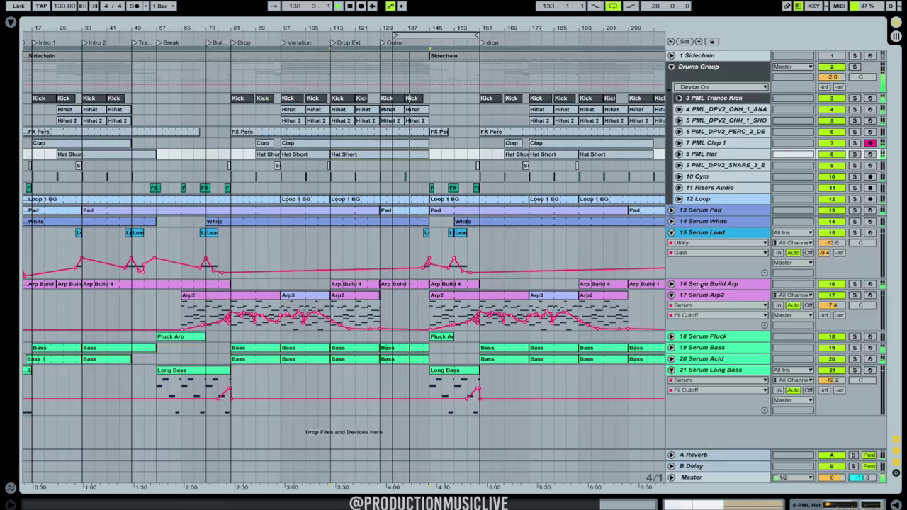
{"action": "left_click", "coordinate": [671, 284]}
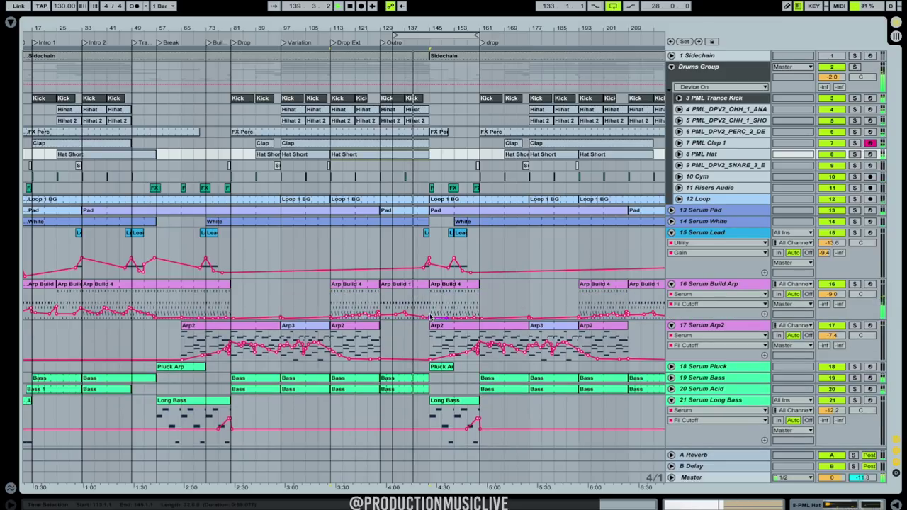
{"action": "left_click_drag", "start_coordinate": [379, 287], "coordinate": [453, 281]}
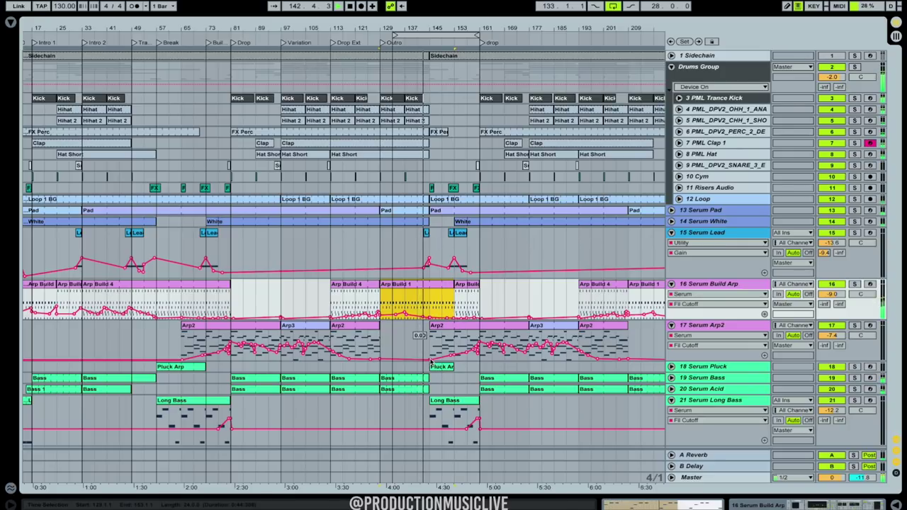
Unfold Serum Pad, add a low Fil Cutoff breakpoint at bar 141 before the rise into bar 145, and play from there.
{"action": "left_click", "coordinate": [672, 210]}
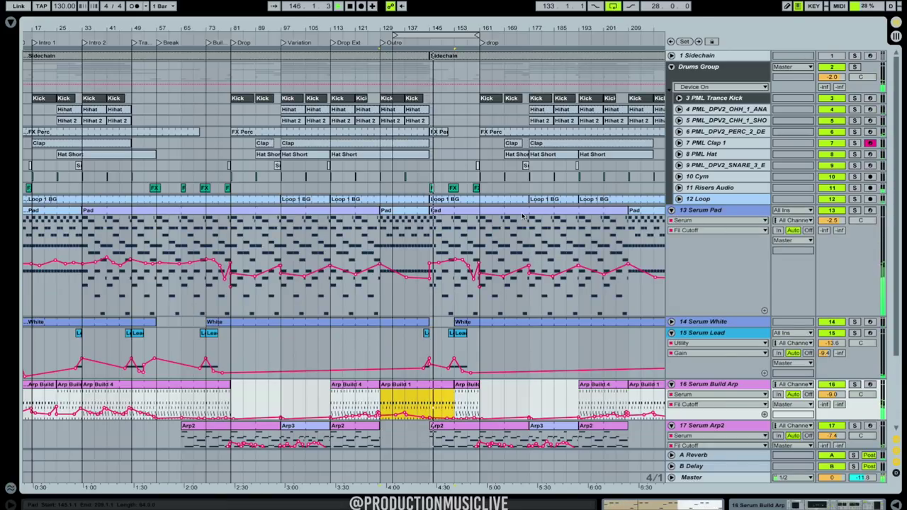
{"action": "left_click_drag", "start_coordinate": [425, 28], "coordinate": [411, 302]}
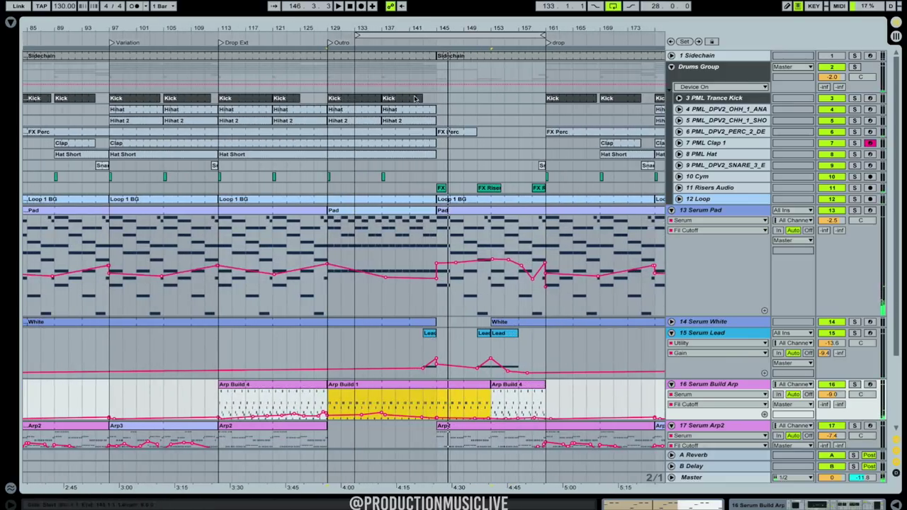
{"action": "left_click", "coordinate": [411, 278]}
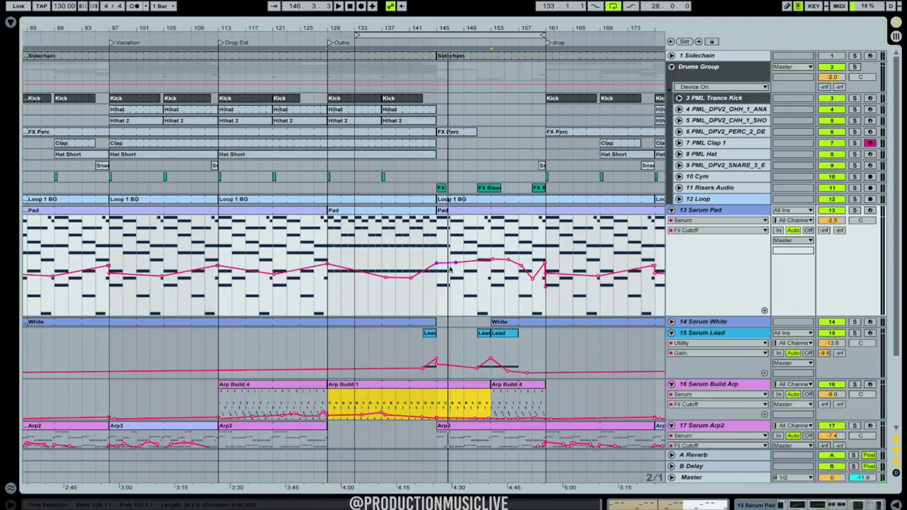
{"action": "left_click", "coordinate": [411, 259]}
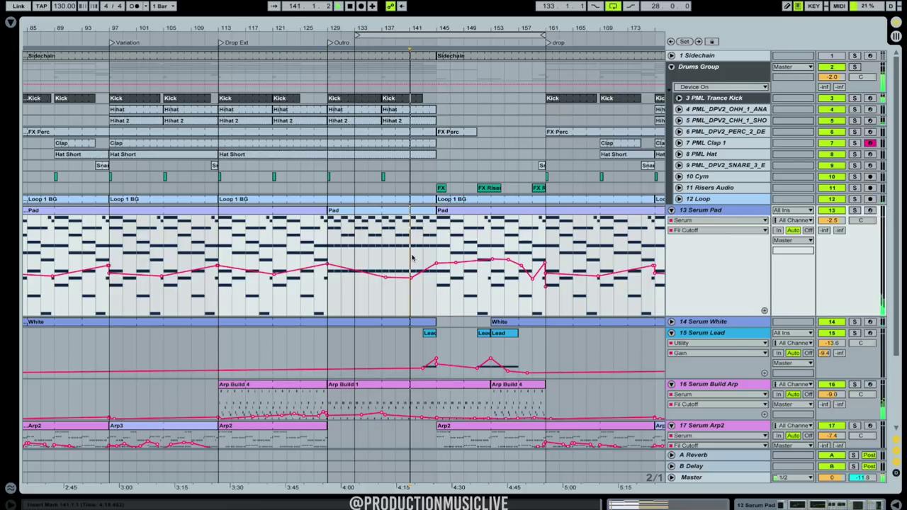
Copy the Serum Lead clips at bars 151 to 157 with their gain automation to bar 143, and deactivate the originals.
{"action": "left_click_drag", "start_coordinate": [501, 333], "coordinate": [447, 342]}
{"action": "left_click", "coordinate": [515, 352]}
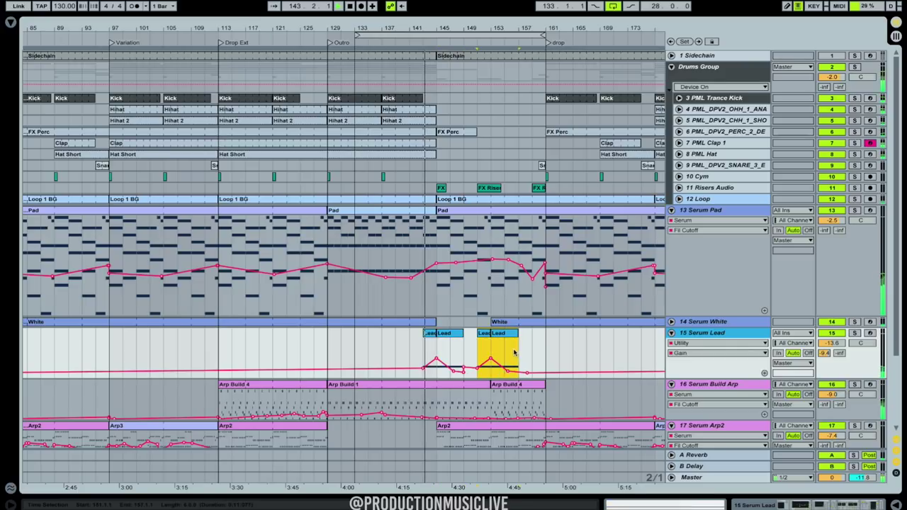
{"action": "key", "text": "0"}
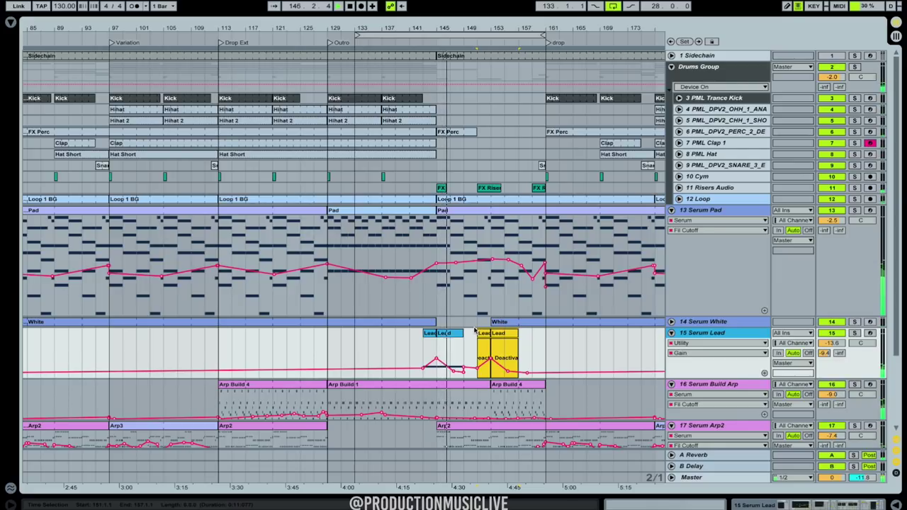
Unfold Serum White and fill its gap from bar 145 to 153 with an eight-bar copy of the White clip and its automation.
{"action": "scroll", "coordinate": [460, 340], "scroll_direction": "down", "scroll_amount": 3}
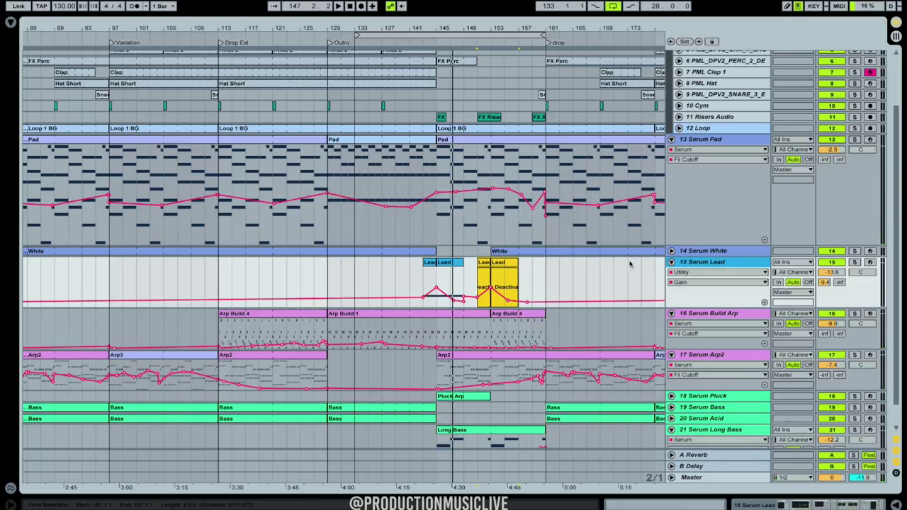
{"action": "left_click", "coordinate": [671, 251]}
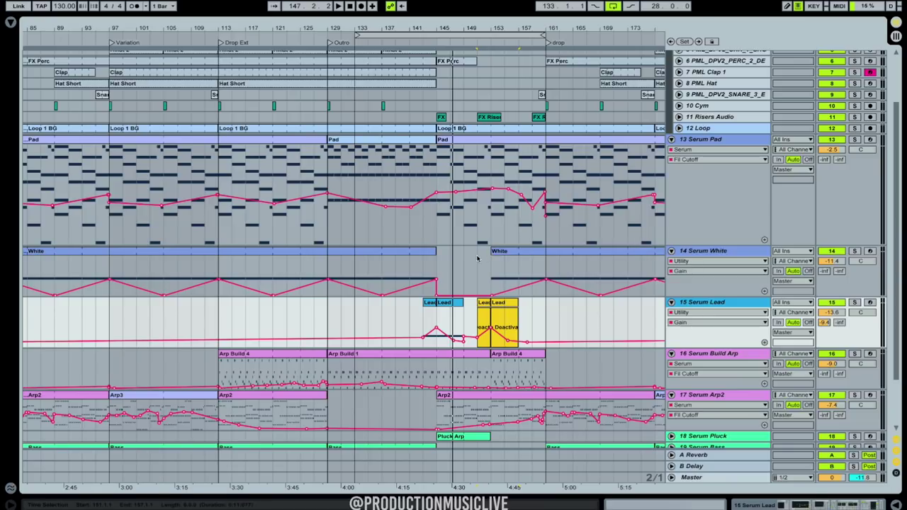
{"action": "left_click_drag", "start_coordinate": [330, 271], "coordinate": [455, 263]}
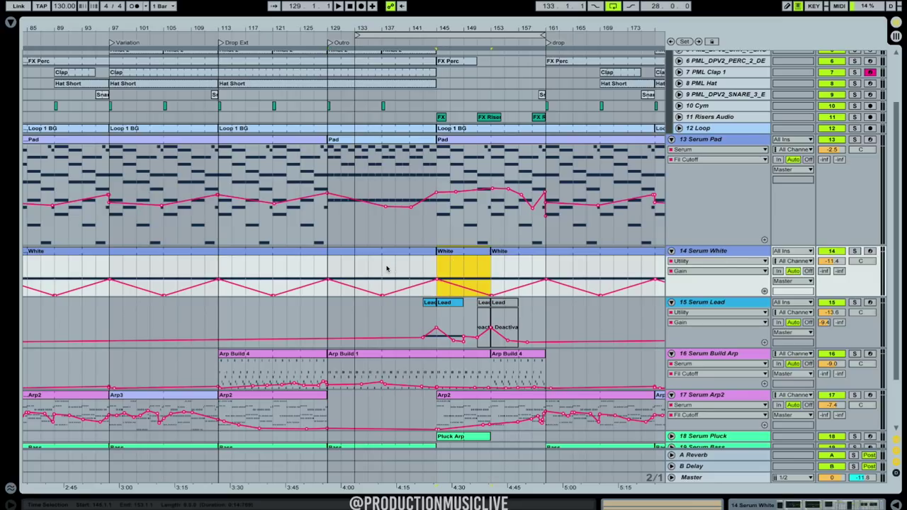
Unfold Risers Audio, copy the FX Riser clip at bar 151 to bar 143 and play the transition.
{"action": "scroll", "coordinate": [573, 244], "scroll_direction": "up", "scroll_amount": 3}
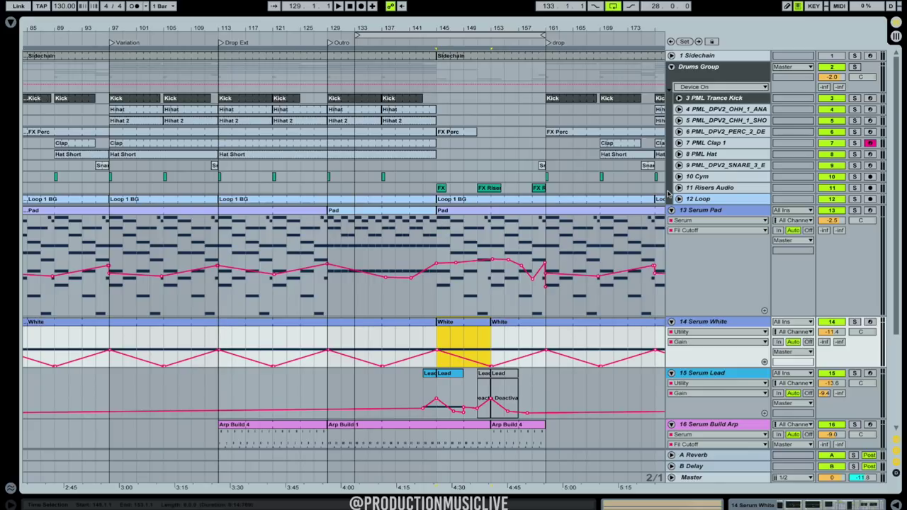
{"action": "left_click", "coordinate": [679, 187]}
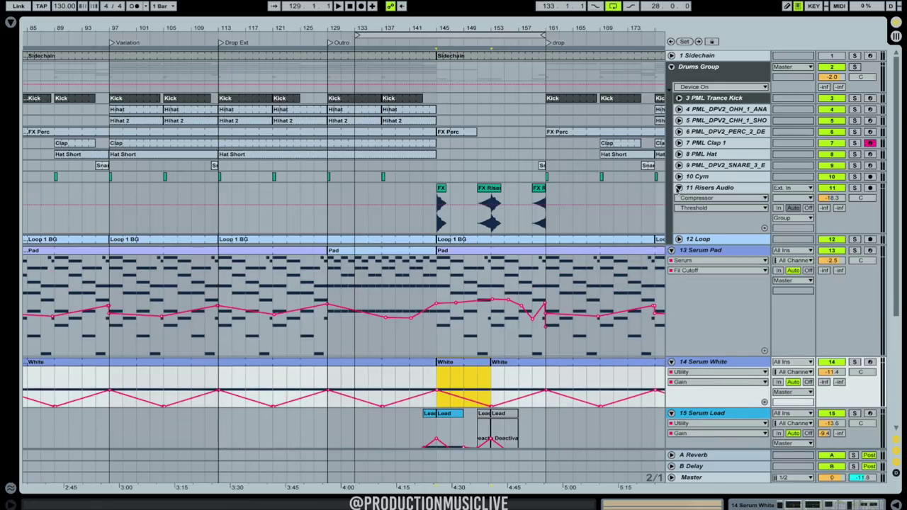
{"action": "left_click", "coordinate": [486, 190]}
{"action": "left_click_drag", "start_coordinate": [489, 193], "coordinate": [434, 192]}
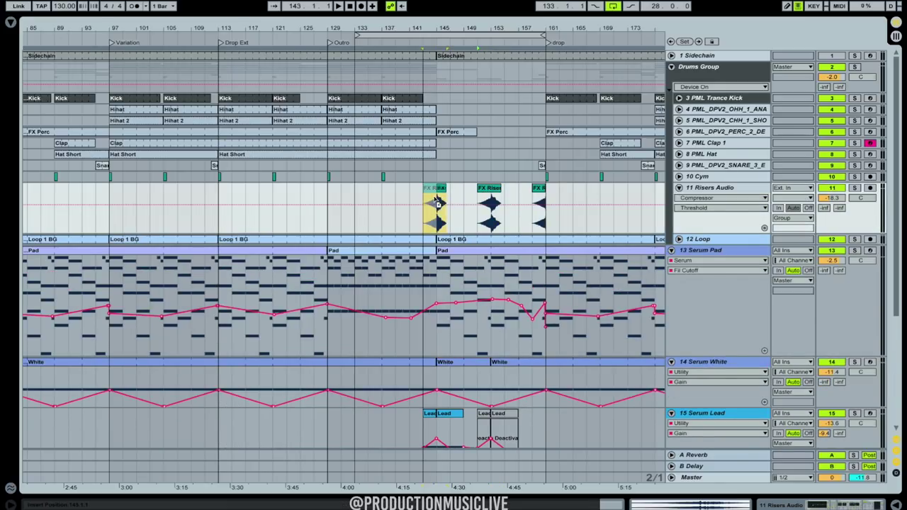
{"action": "key", "text": "space"}
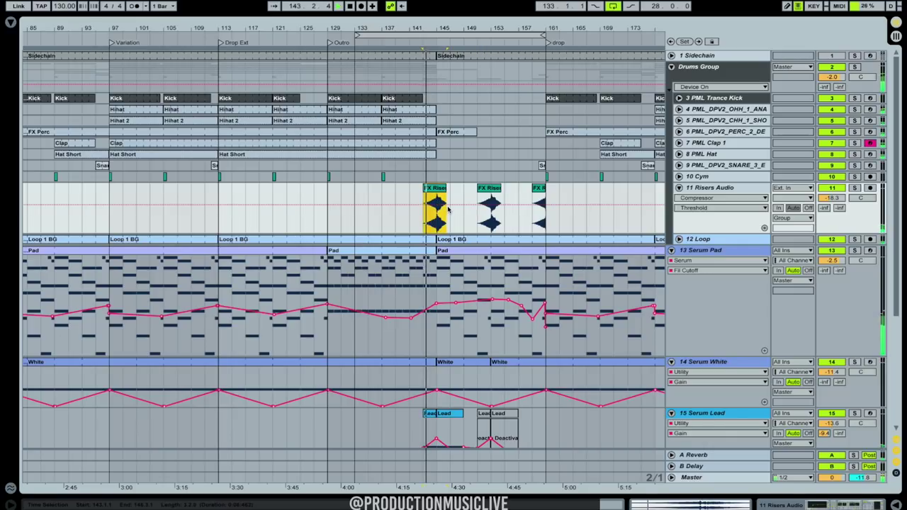
Extend the arrangement loop's end to bar 225 and fold the Serum Pad, Serum White and Serum Lead tracks.
{"action": "left_click_drag", "start_coordinate": [460, 27], "coordinate": [457, 4]}
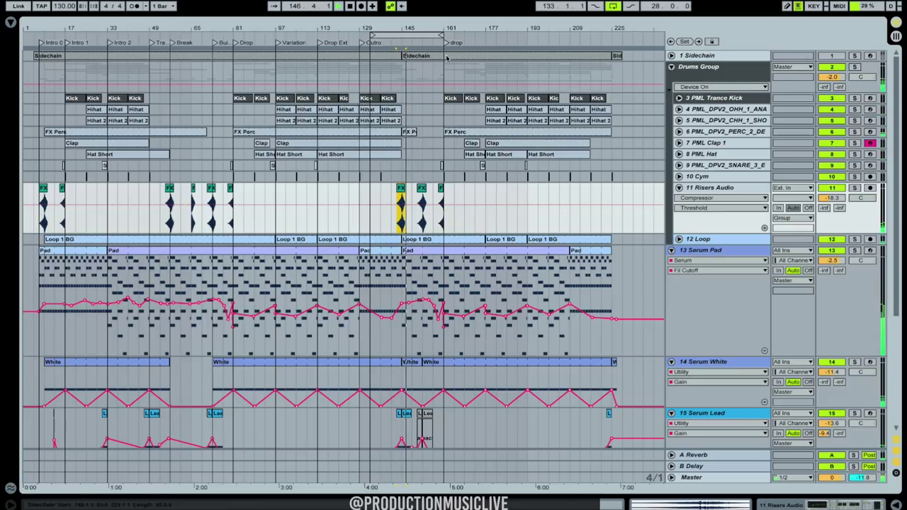
{"action": "left_click_drag", "start_coordinate": [441, 41], "coordinate": [610, 35]}
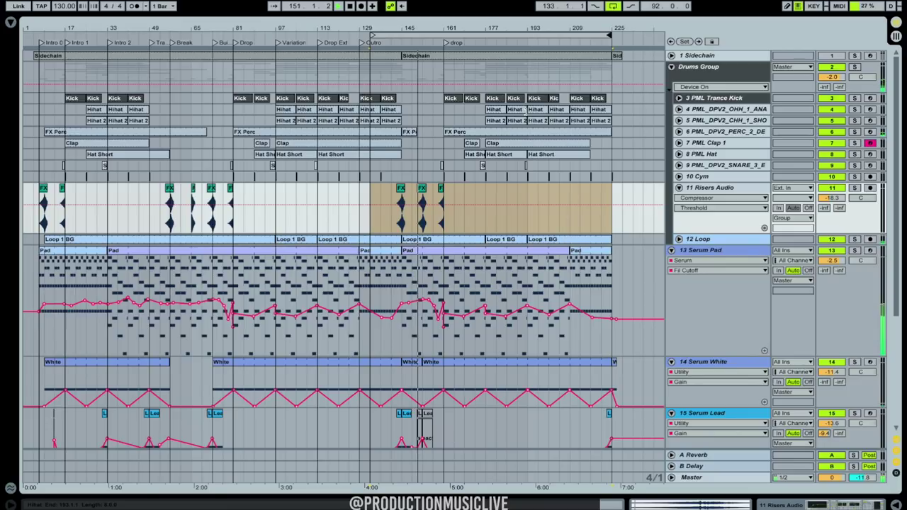
{"action": "left_click", "coordinate": [672, 250]}
{"action": "left_click", "coordinate": [671, 262]}
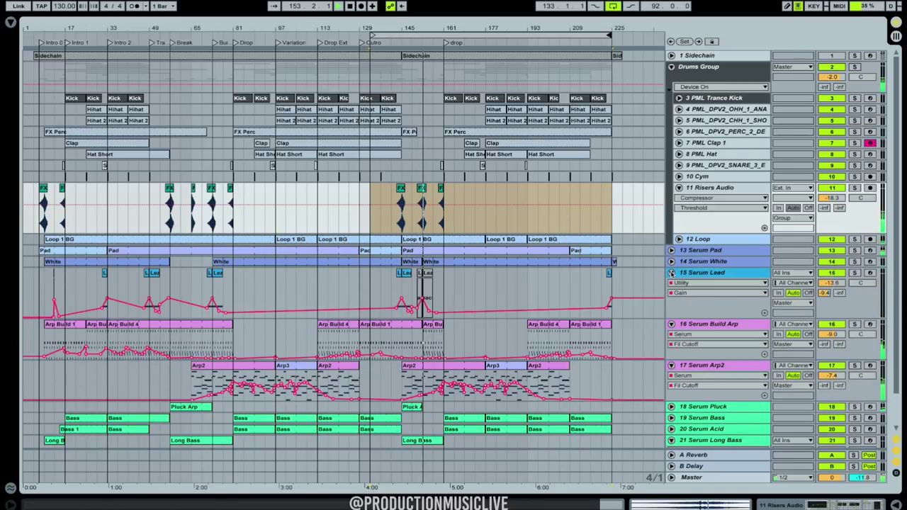
{"action": "left_click", "coordinate": [671, 273]}
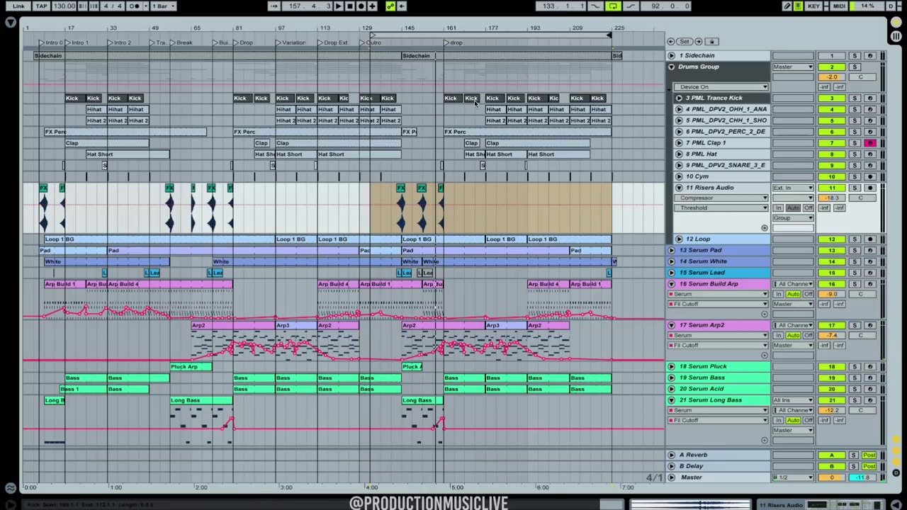
Fill bars 161 to 177 of the second drop with copied hi-hat, FX Perc, clap and Hat Short clips, and play from bar 161.
{"action": "left_click", "coordinate": [493, 110]}
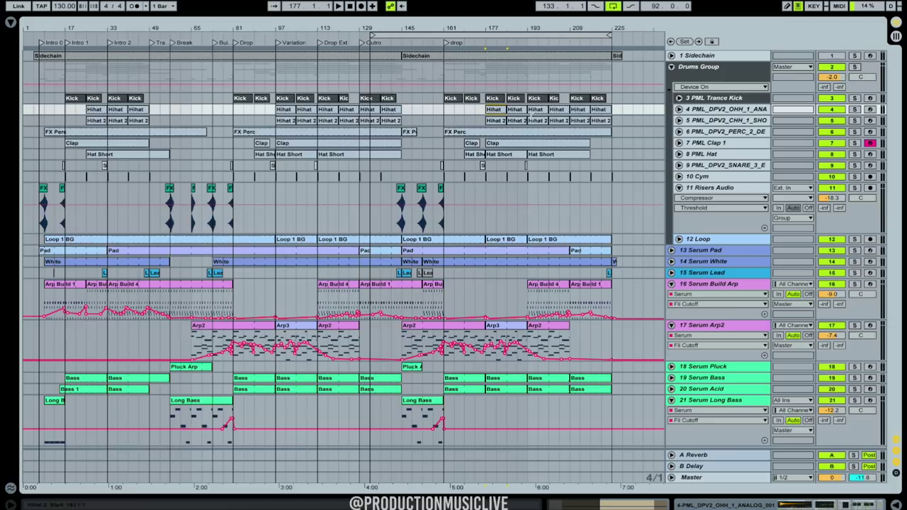
{"action": "left_click", "coordinate": [523, 122]}
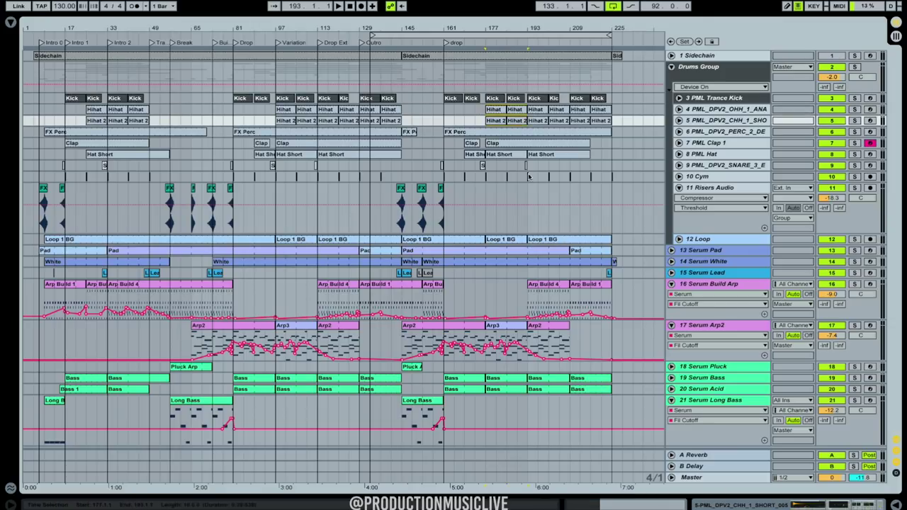
{"action": "left_click_drag", "start_coordinate": [491, 167], "coordinate": [472, 107]}
{"action": "left_click", "coordinate": [440, 115]}
{"action": "key", "text": "space"}
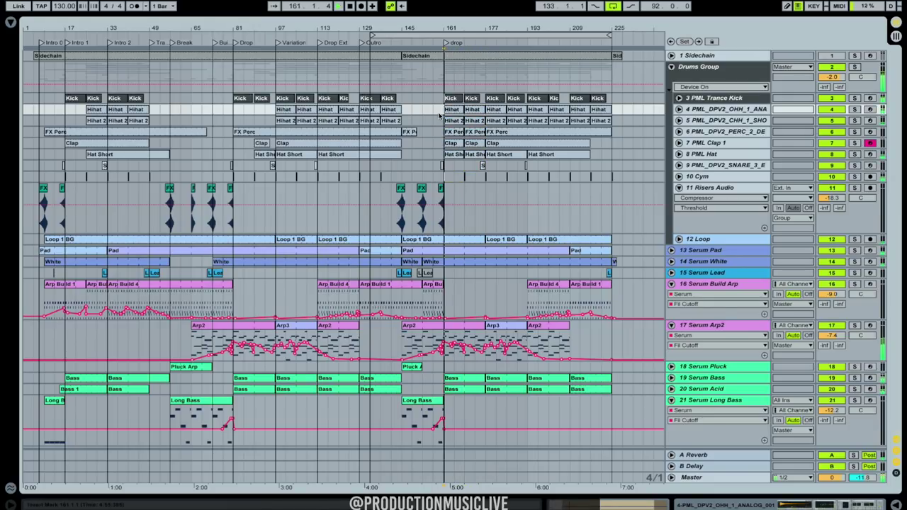
Play the transition from the end of the second break into the drop at bar 161.
{"action": "left_click_drag", "start_coordinate": [448, 30], "coordinate": [433, 109]}
{"action": "left_click", "coordinate": [419, 115]}
{"action": "key", "text": "space"}
{"action": "key", "text": "space"}
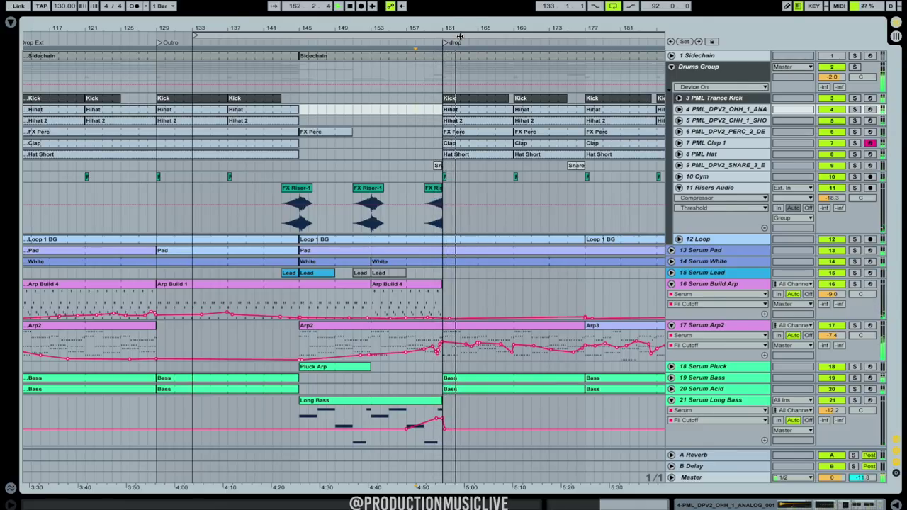
Stop playback and open the device chain of the Serum Long Bass track.
{"action": "key", "text": "space"}
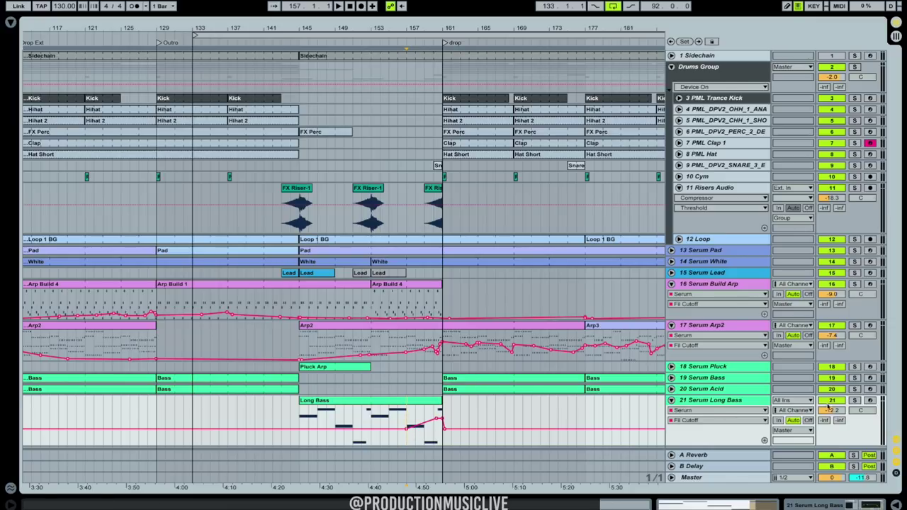
{"action": "double_click", "coordinate": [742, 402]}
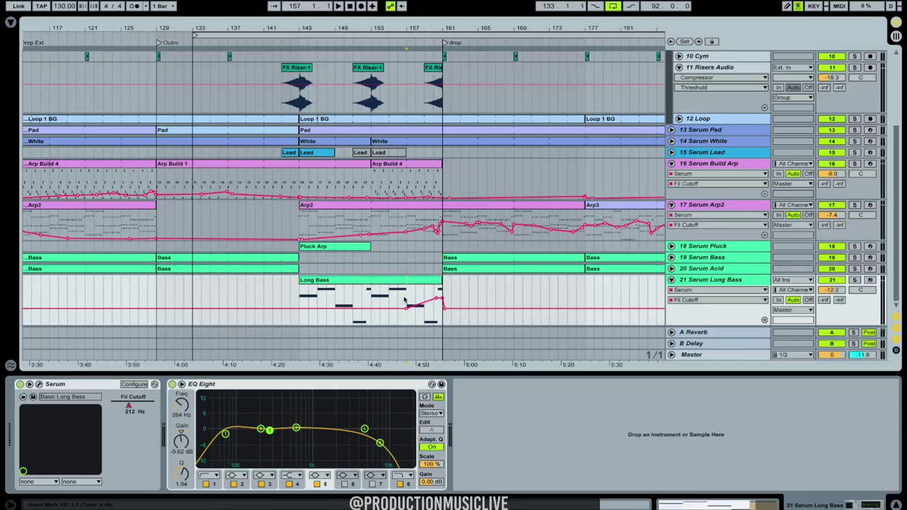
Solo the Serum Long Bass track and listen to its filter cutoff rise into the drop at bar 161, then clear the solo.
{"action": "scroll", "coordinate": [716, 245], "scroll_direction": "up", "scroll_amount": 1}
{"action": "key", "text": "space"}
{"action": "left_click", "coordinate": [726, 291]}
{"action": "left_click", "coordinate": [854, 292]}
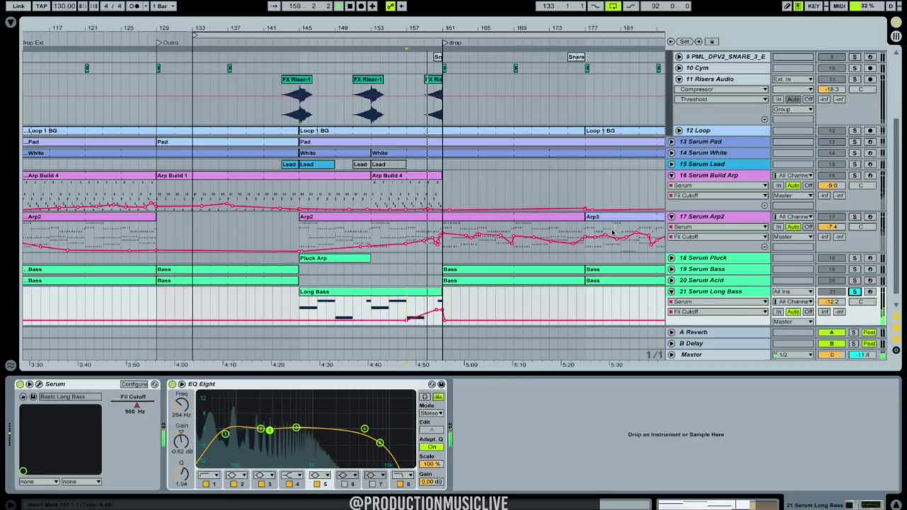
{"action": "scroll", "coordinate": [612, 234], "scroll_direction": "down", "scroll_amount": 1}
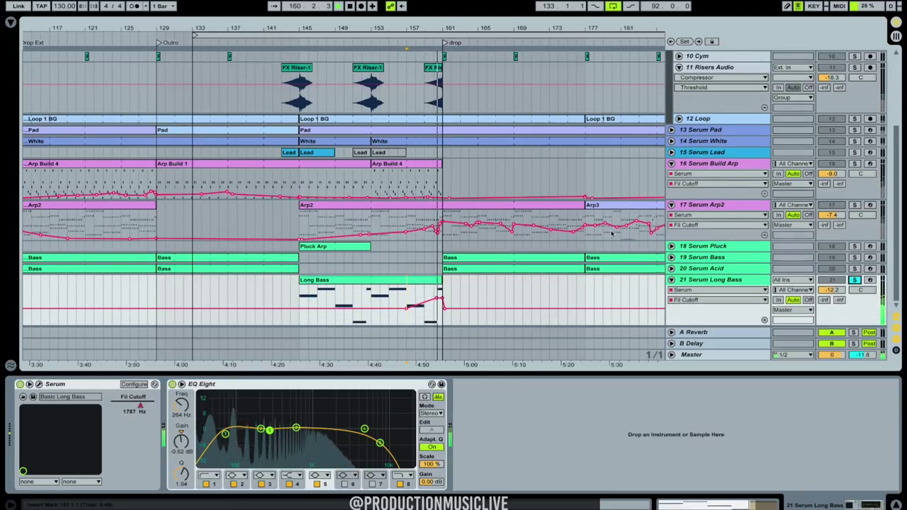
{"action": "key", "text": "space"}
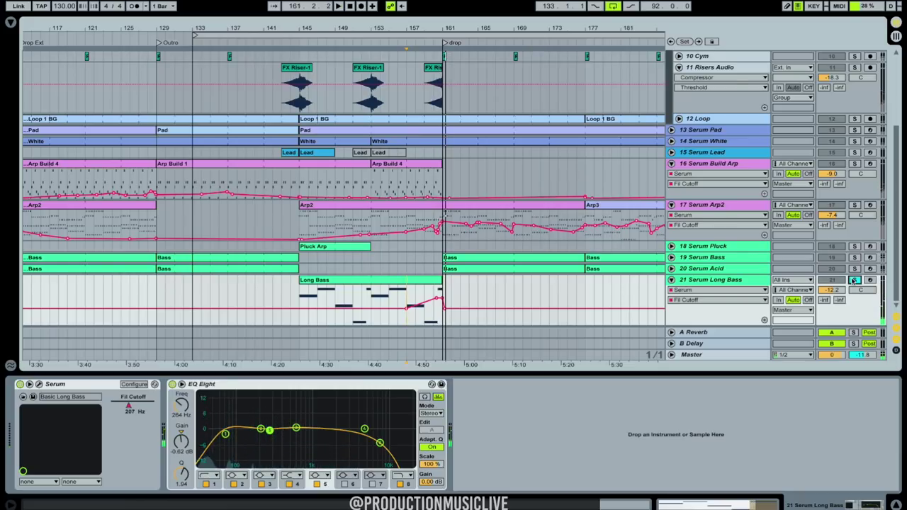
{"action": "left_click", "coordinate": [855, 281]}
Play the full mix from bar 157 into the drop with the device chain hidden.
{"action": "key", "text": "space"}
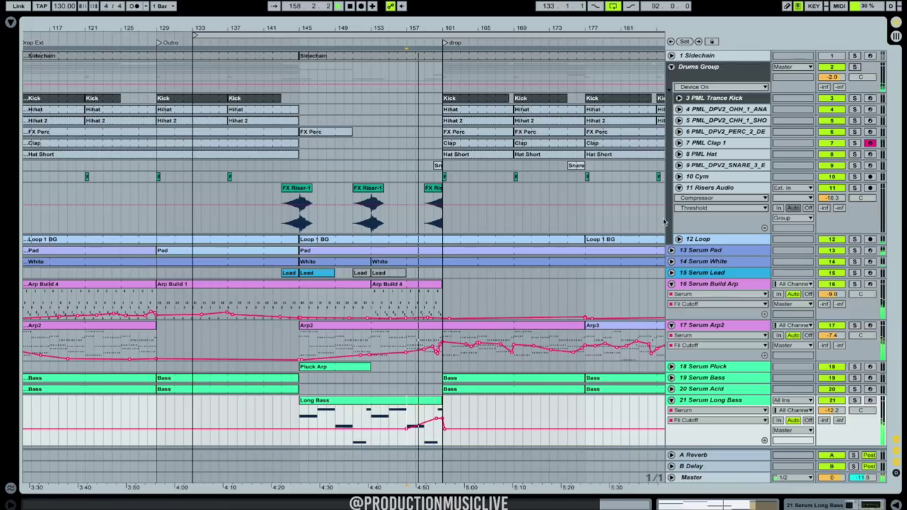
{"action": "left_click", "coordinate": [896, 493]}
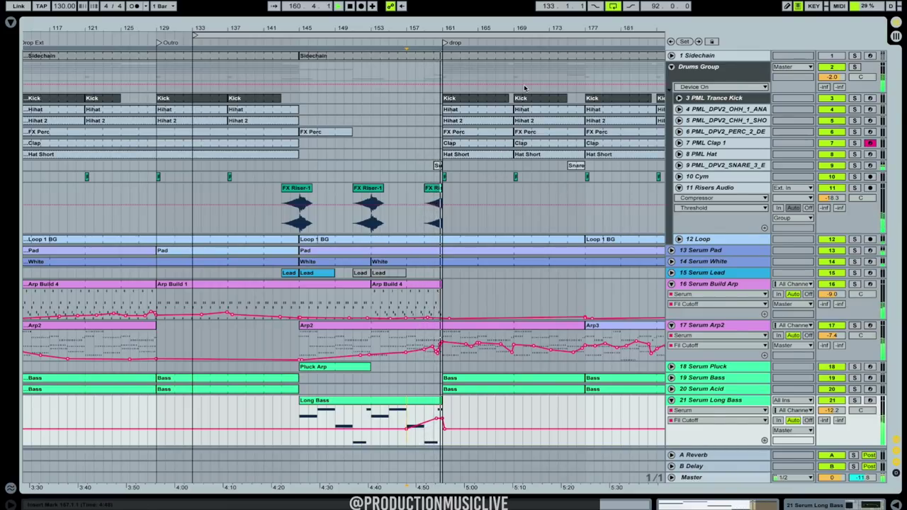
{"action": "left_click_drag", "start_coordinate": [487, 29], "coordinate": [502, 21]}
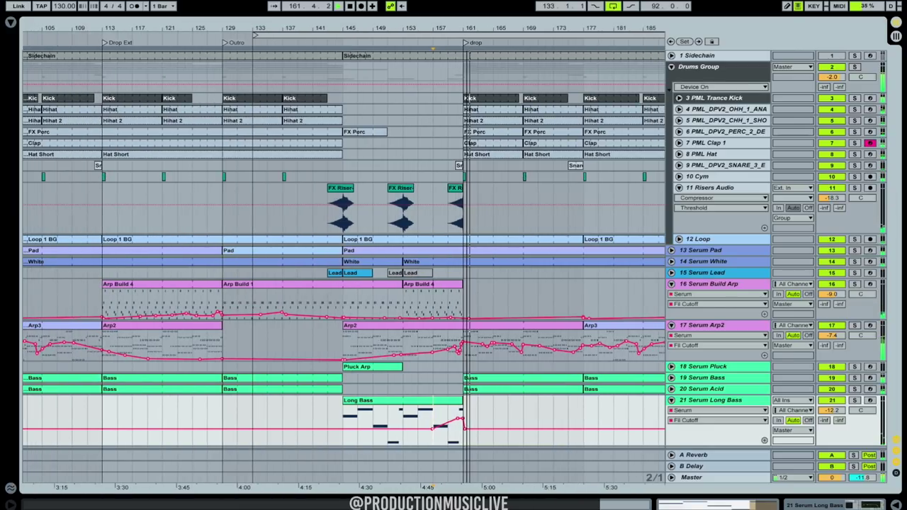
Unfold the snare track and copy the snare clip ending at bar 177 to bar 159.
{"action": "left_click", "coordinate": [679, 165]}
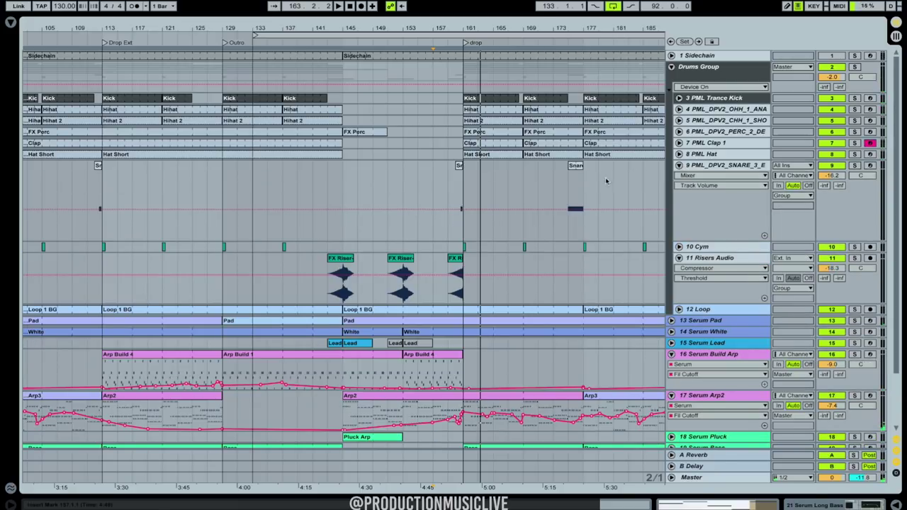
{"action": "left_click", "coordinate": [573, 167]}
{"action": "left_click_drag", "start_coordinate": [584, 172], "coordinate": [457, 181]}
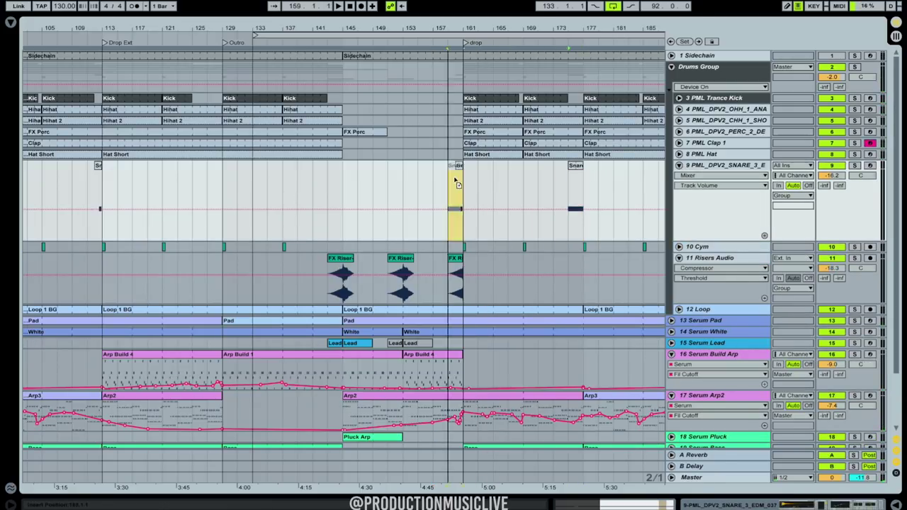
Display the Utility Gain automation on the snare track and open its device chain.
{"action": "left_click", "coordinate": [707, 176]}
{"action": "left_click", "coordinate": [710, 225]}
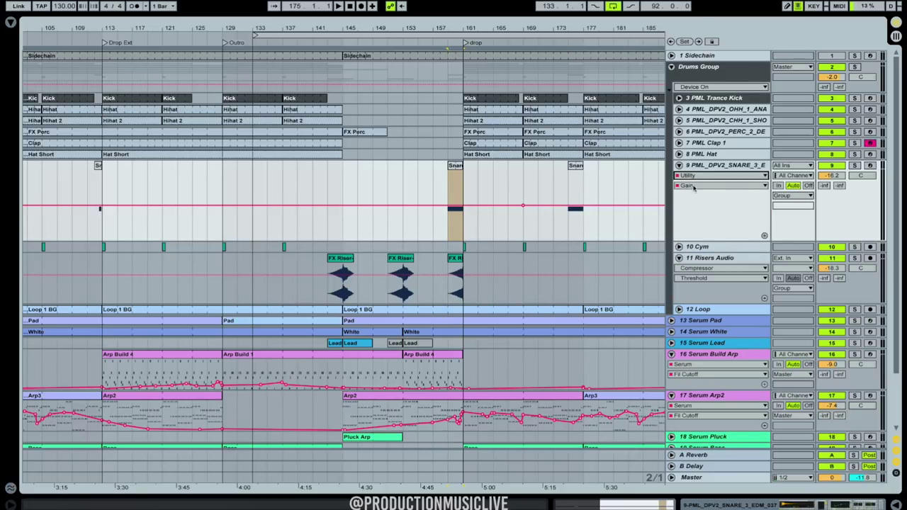
{"action": "left_click", "coordinate": [453, 192]}
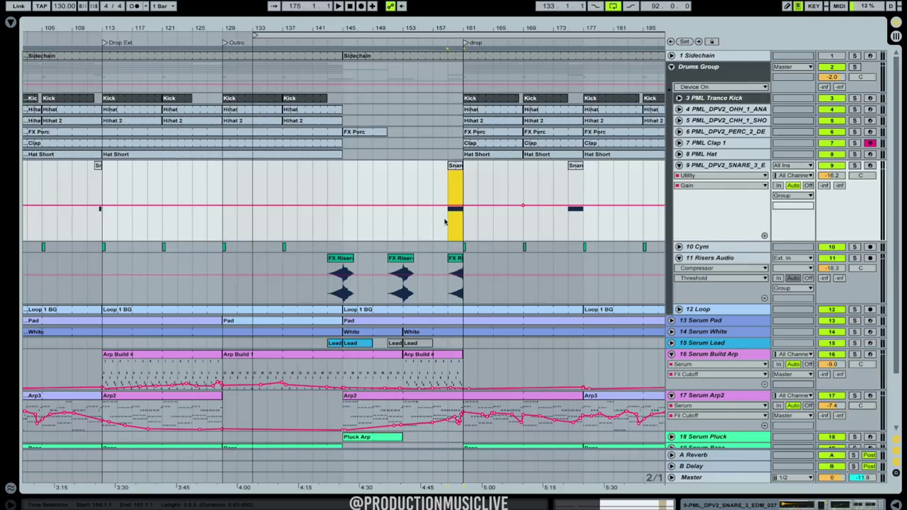
{"action": "double_click", "coordinate": [721, 168]}
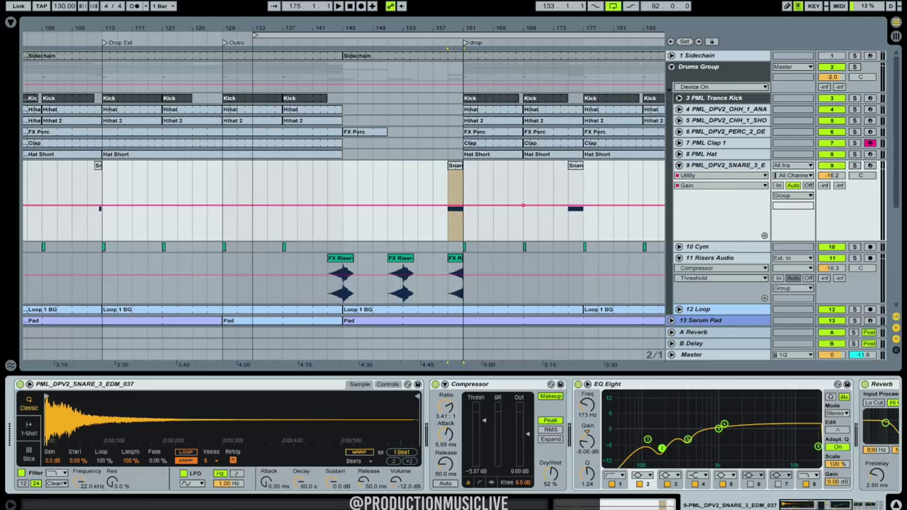
{"action": "mouse_move", "coordinate": [831, 505]}
{"action": "left_mouse_down"}
{"action": "mouse_move", "coordinate": [864, 500]}
{"action": "mouse_move", "coordinate": [828, 499]}
{"action": "left_mouse_up"}
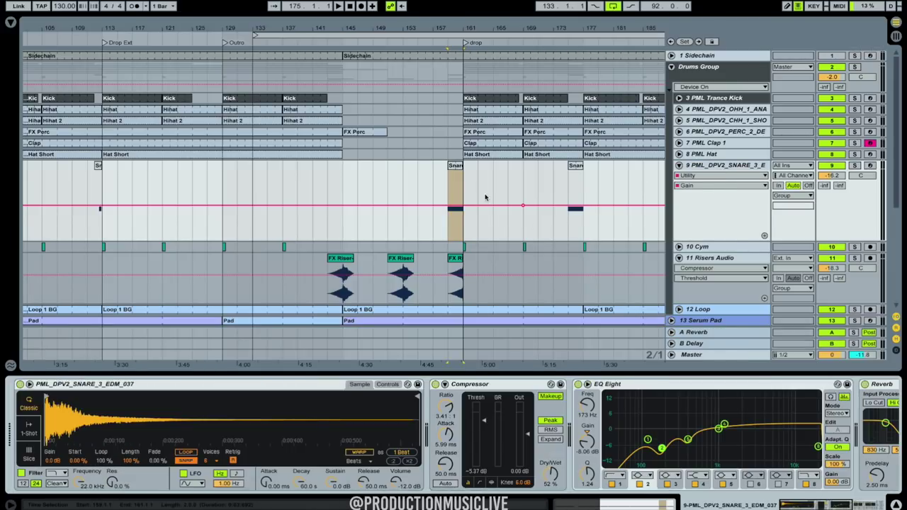
Copy the snare clip with its gain automation from just before the Variation section to bars 159 to 161, and play the transition.
{"action": "left_click_drag", "start_coordinate": [474, 29], "coordinate": [473, 16]}
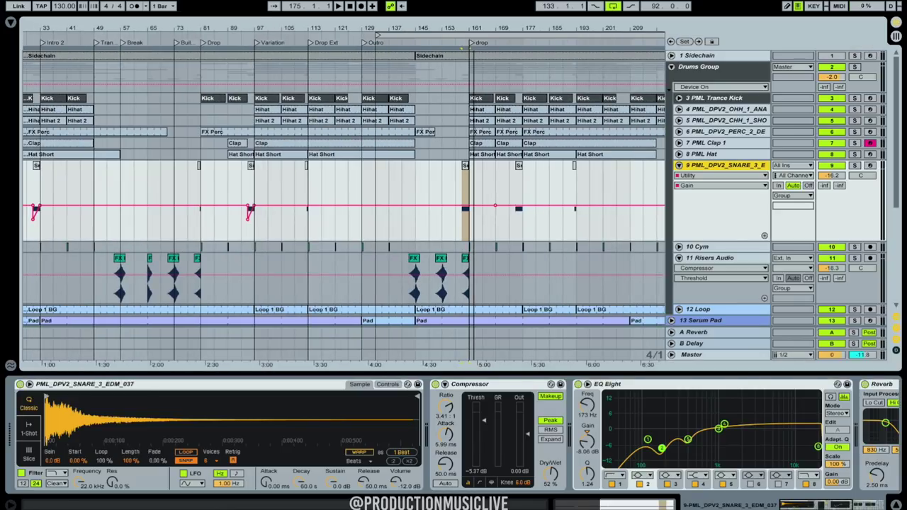
{"action": "left_click", "coordinate": [250, 170]}
{"action": "left_click_drag", "start_coordinate": [252, 169], "coordinate": [465, 178]}
{"action": "key", "text": "space"}
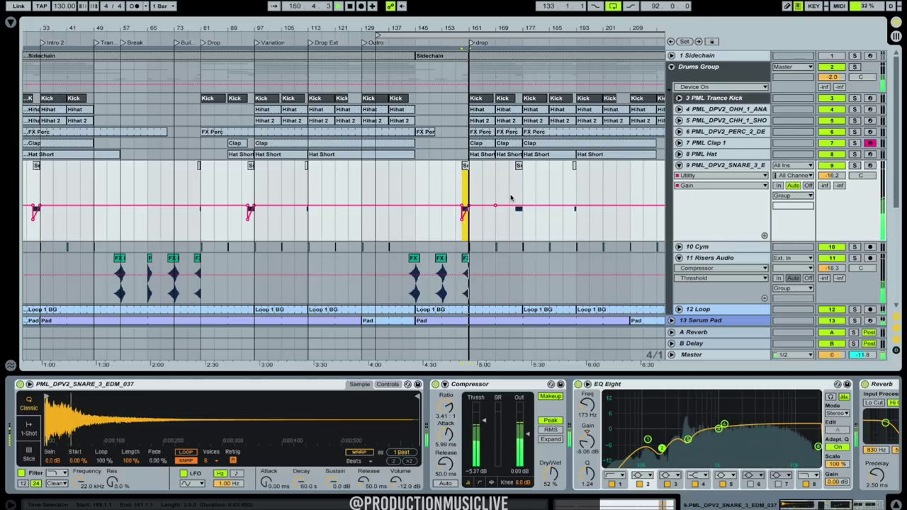
Fold the snare, Risers Audio and Serum Build Arp tracks, and move the arrangement loop's start back to bar 113.
{"action": "mouse_move", "coordinate": [465, 28]}
{"action": "left_mouse_down"}
{"action": "mouse_move", "coordinate": [468, 78]}
{"action": "mouse_move", "coordinate": [468, 21]}
{"action": "left_mouse_up"}
{"action": "left_click", "coordinate": [679, 166]}
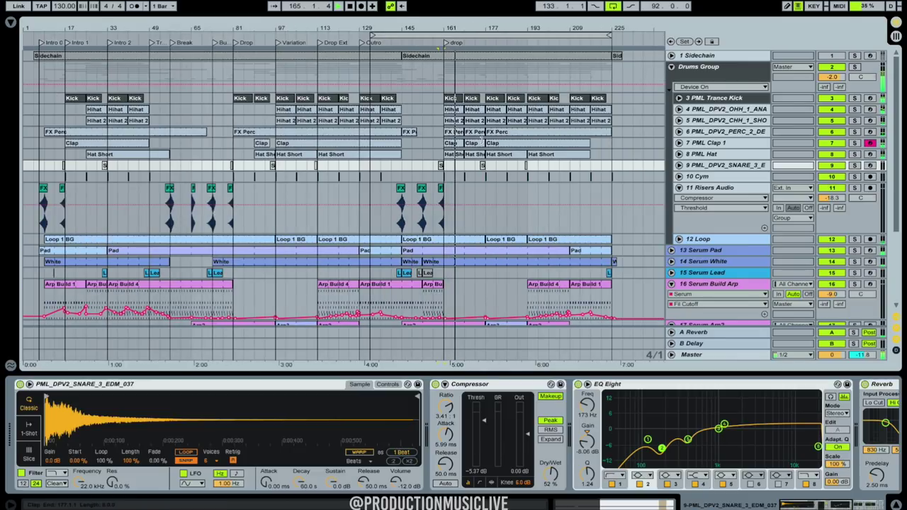
{"action": "left_click", "coordinate": [679, 188]}
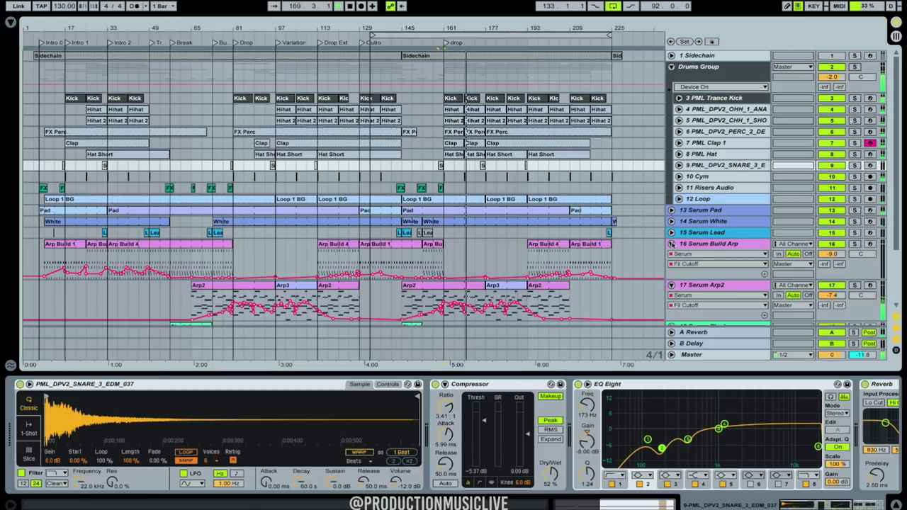
{"action": "left_click", "coordinate": [671, 244]}
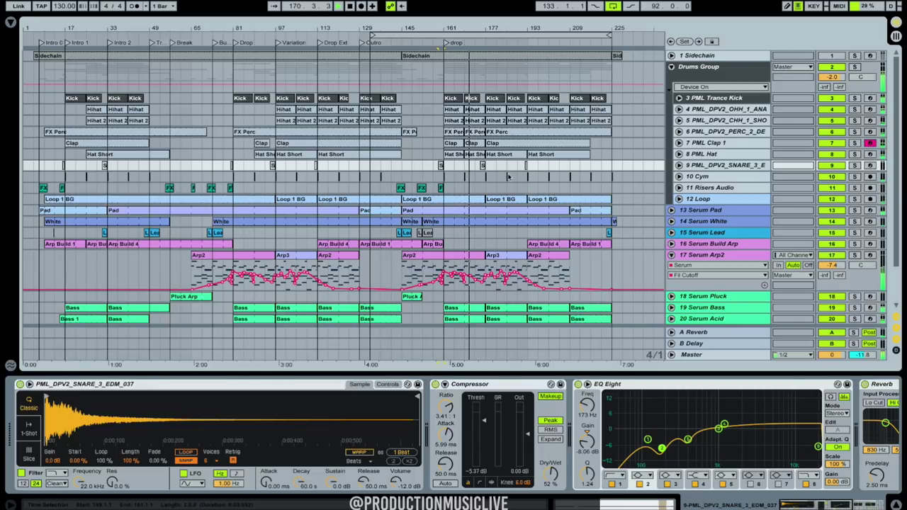
{"action": "left_click_drag", "start_coordinate": [372, 34], "coordinate": [319, 34]}
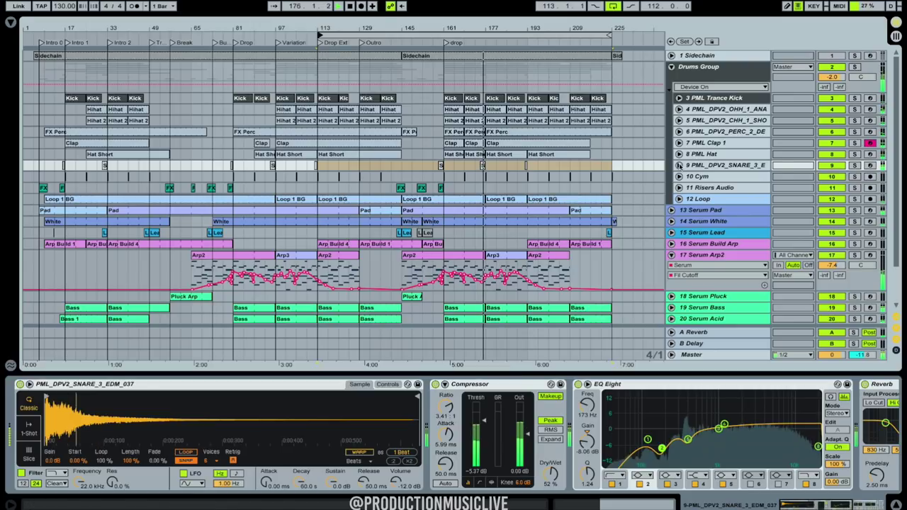
Unfold the snare track and delete the snare clip that ends at bar 177 in the second drop.
{"action": "left_click", "coordinate": [678, 165]}
{"action": "left_click", "coordinate": [440, 167]}
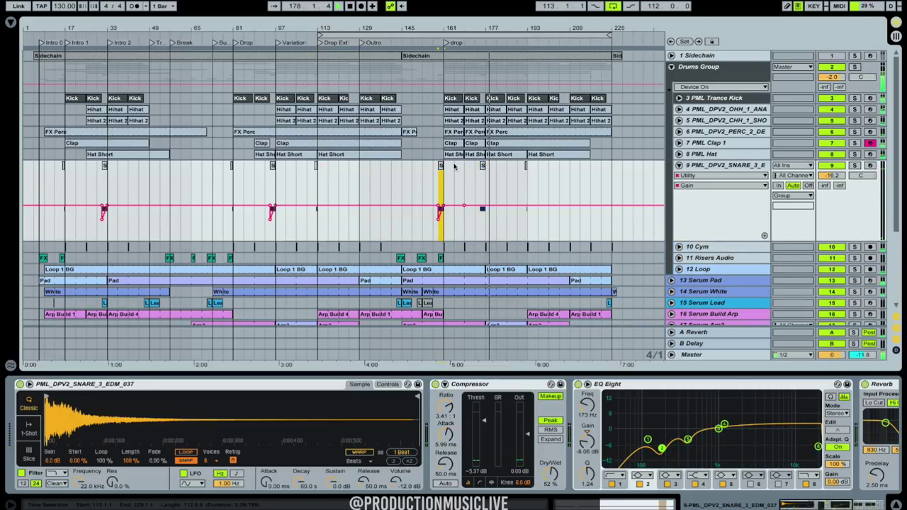
{"action": "left_click_drag", "start_coordinate": [486, 27], "coordinate": [525, 26]}
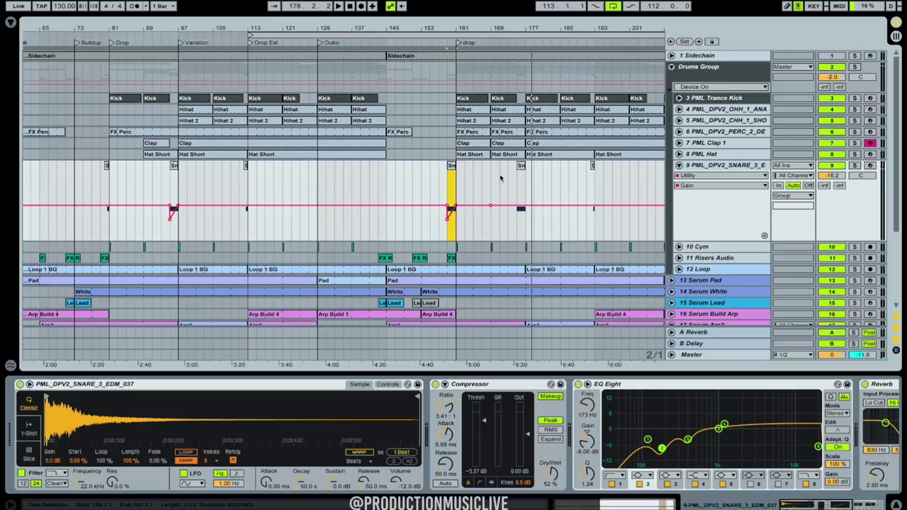
{"action": "left_click", "coordinate": [521, 180]}
{"action": "key", "text": "Delete"}
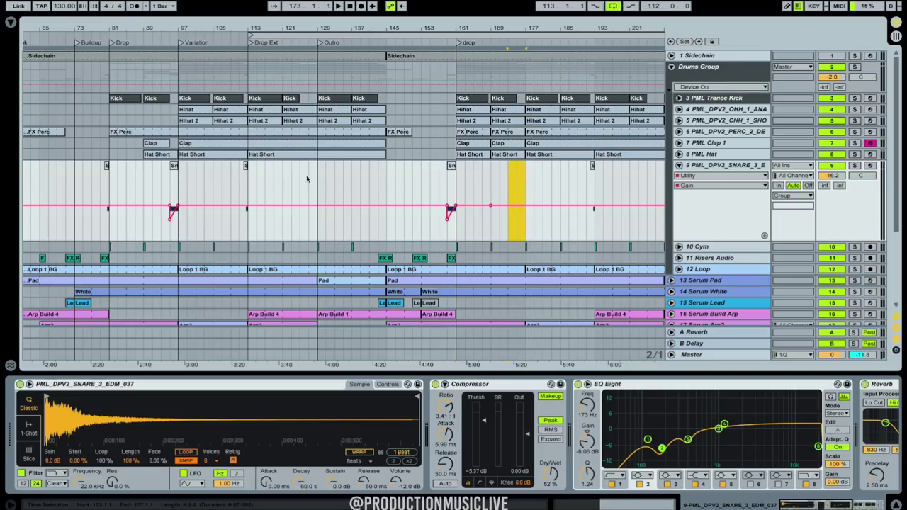
Copy the short snare clip ending at bar 113 to bar 176, and play from there.
{"action": "left_click", "coordinate": [245, 179]}
{"action": "left_click_drag", "start_coordinate": [245, 179], "coordinate": [523, 178]}
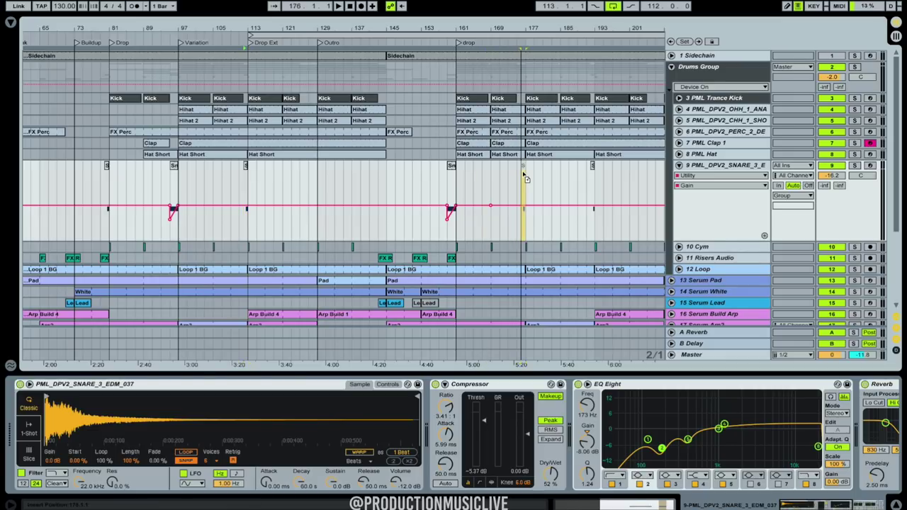
{"action": "key", "text": "space"}
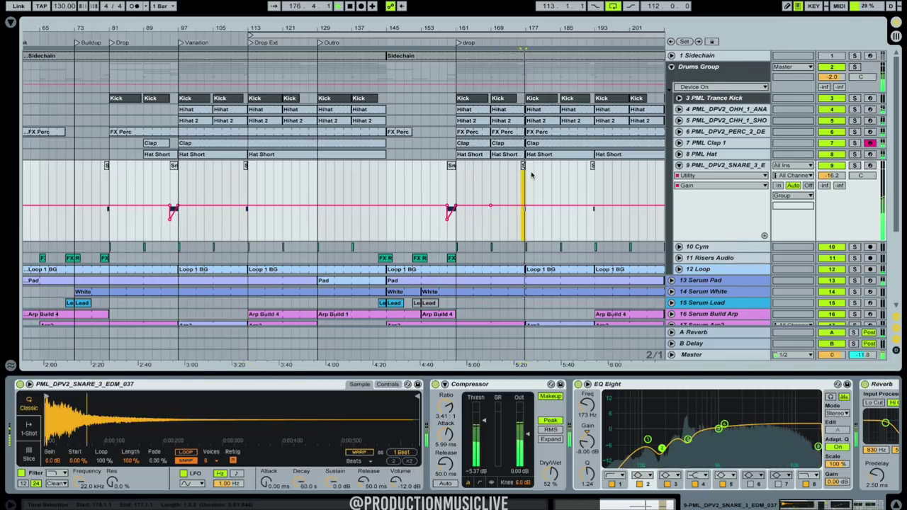
{"action": "left_click_drag", "start_coordinate": [503, 29], "coordinate": [472, 6]}
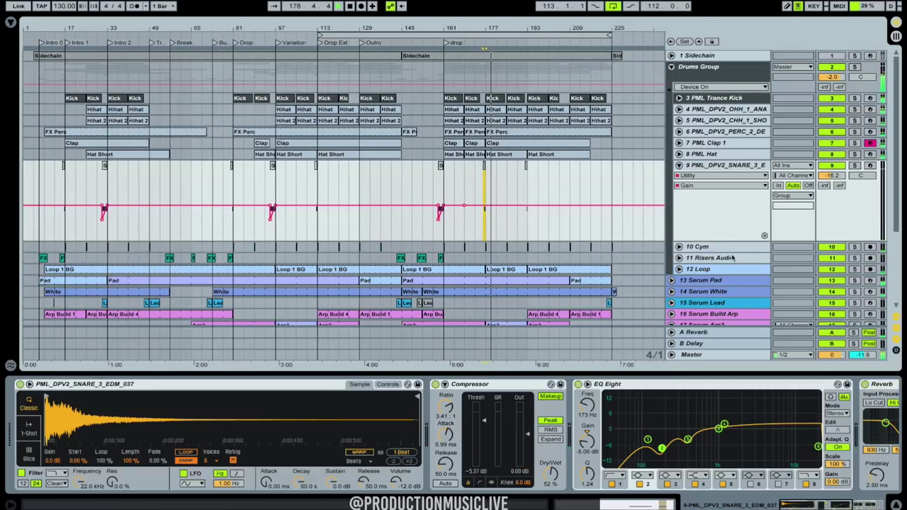
Shrink the snare track, copy the Serum Lead clips and Gain automation around bar 145 to around bar 177, and play from bar 173.
{"action": "left_click_drag", "start_coordinate": [705, 241], "coordinate": [693, 180]}
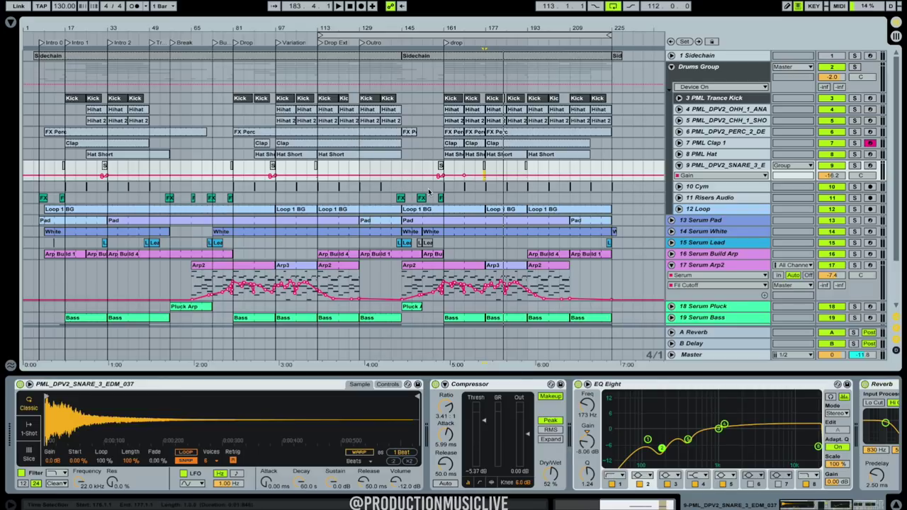
{"action": "left_click", "coordinate": [671, 242]}
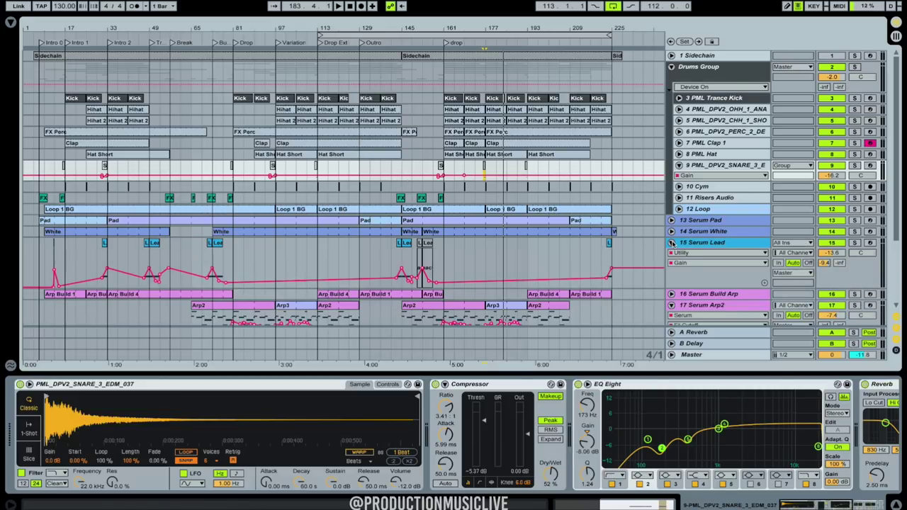
{"action": "left_click_drag", "start_coordinate": [389, 260], "coordinate": [480, 244]}
{"action": "left_click", "coordinate": [477, 260]}
{"action": "key", "text": "space"}
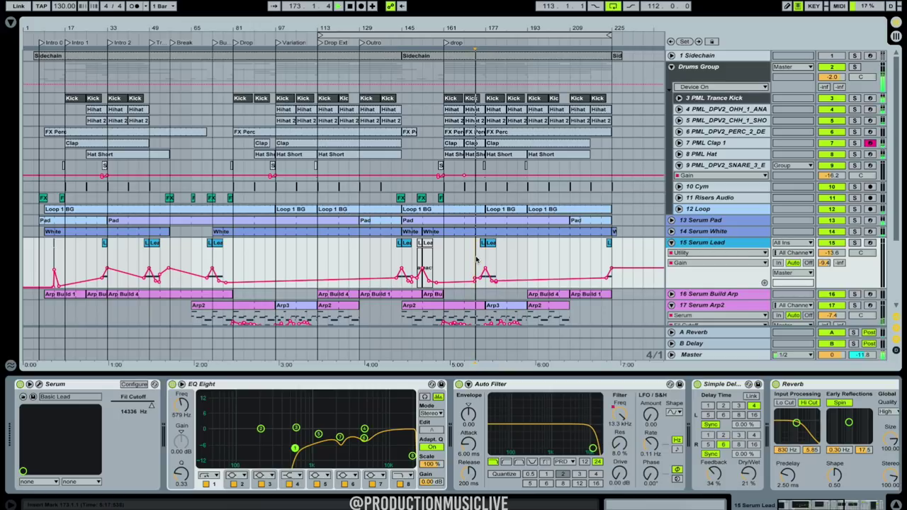
{"action": "left_click_drag", "start_coordinate": [485, 24], "coordinate": [485, 63]}
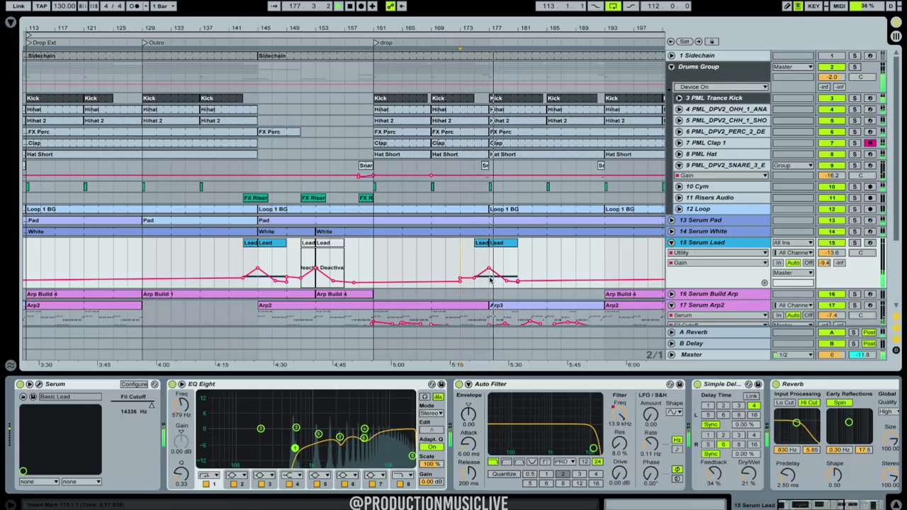
Fold the Serum Lead and snare tracks and hide the device chain to show the whole arrangement.
{"action": "left_click_drag", "start_coordinate": [490, 31], "coordinate": [486, 7]}
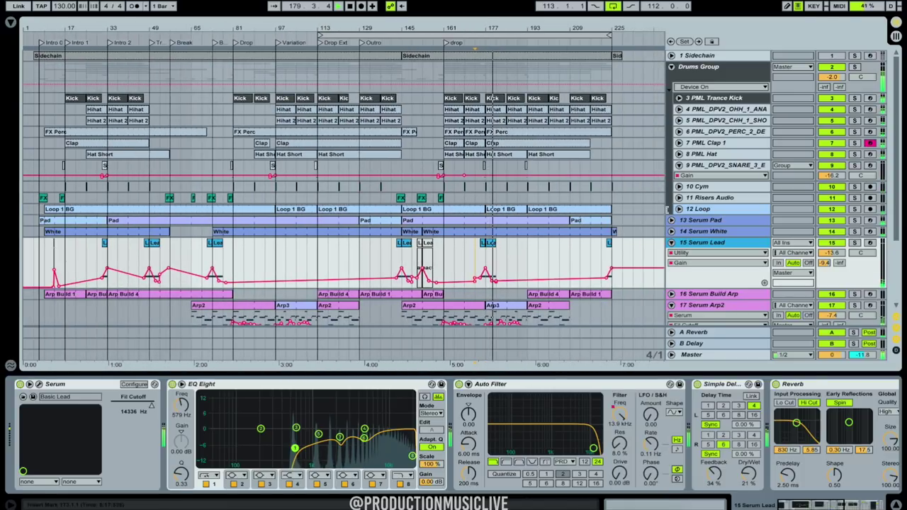
{"action": "left_click", "coordinate": [671, 242]}
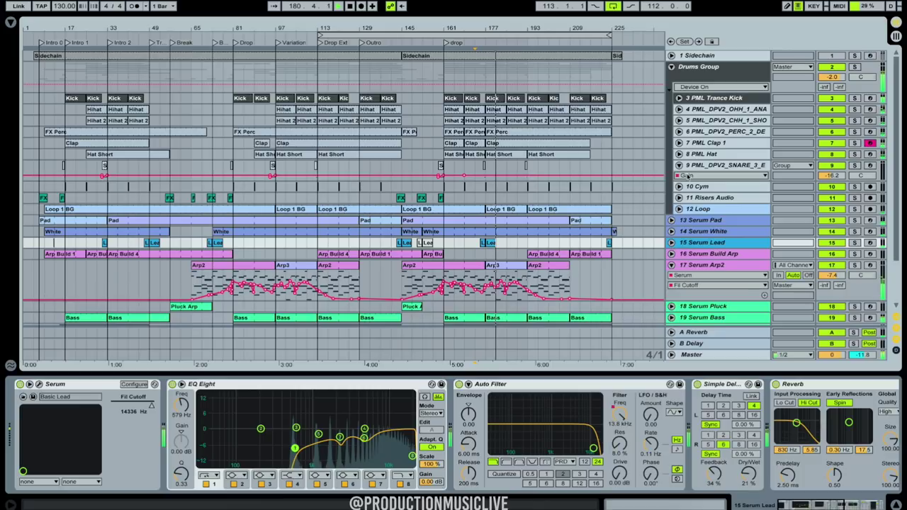
{"action": "left_click", "coordinate": [679, 165]}
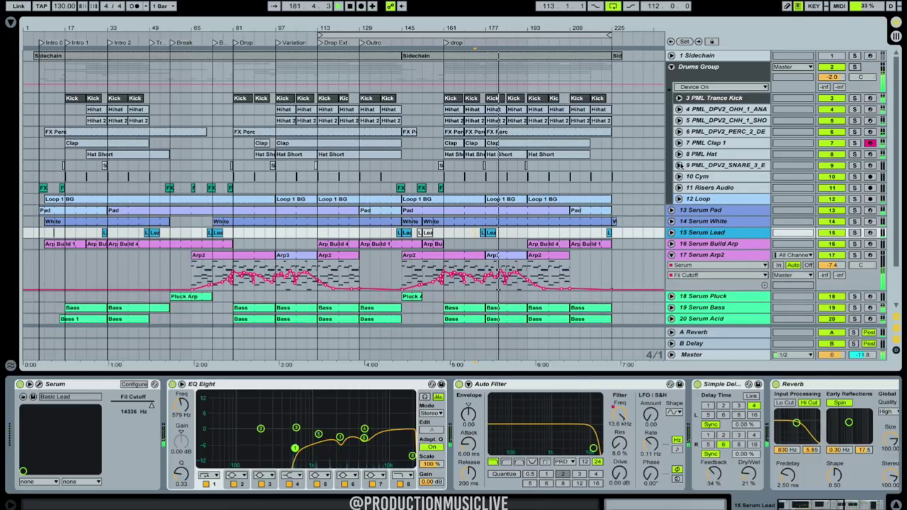
{"action": "left_click", "coordinate": [896, 505]}
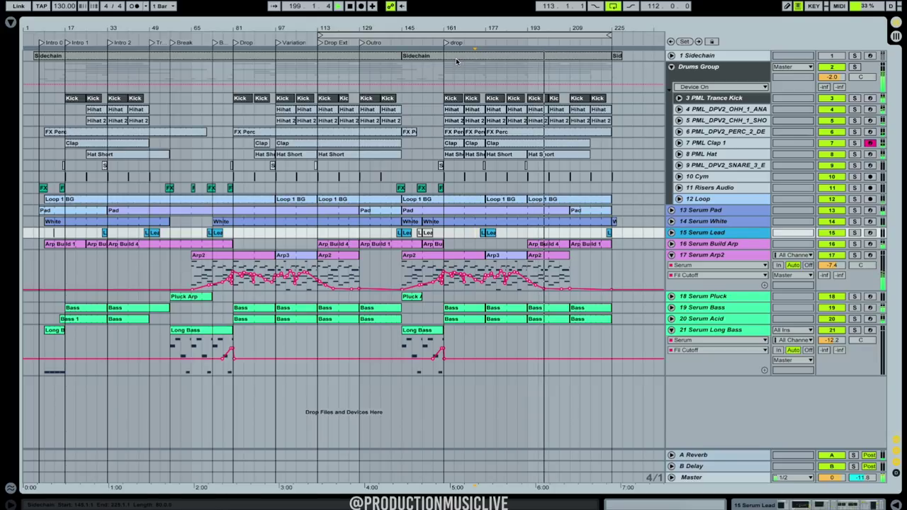
Rename the Outro locator as "Intermediate Part".
{"action": "right_click", "coordinate": [363, 45]}
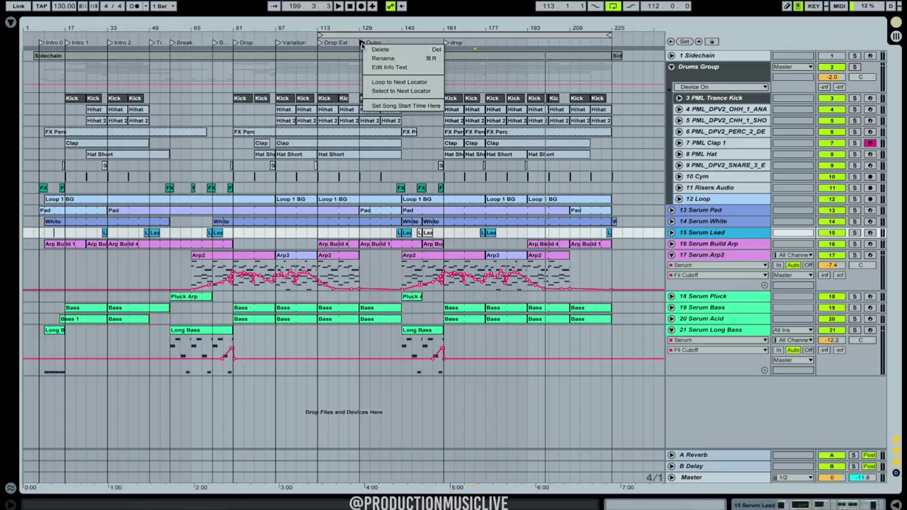
{"action": "left_click", "coordinate": [380, 61]}
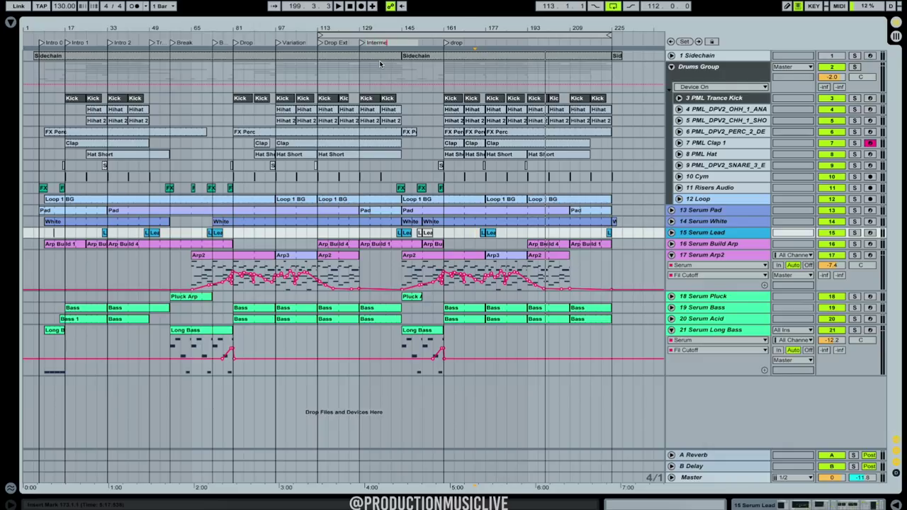
{"action": "type", "text": "Intermediate Part"}
{"action": "key", "text": "Return"}
Unfold Serum Acid, audition it solo from bar 137, remove its Coarse automation dip at bar 145, and unsolo it.
{"action": "left_click", "coordinate": [671, 319]}
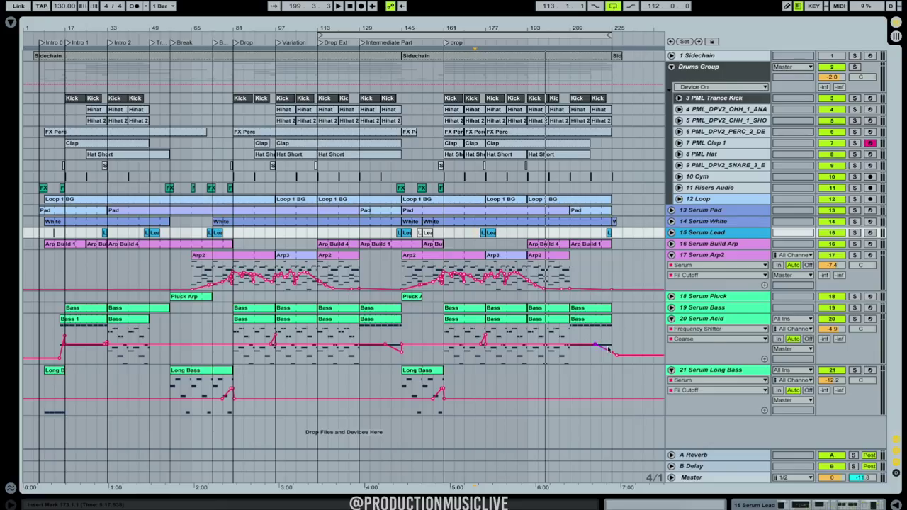
{"action": "left_click", "coordinate": [381, 334]}
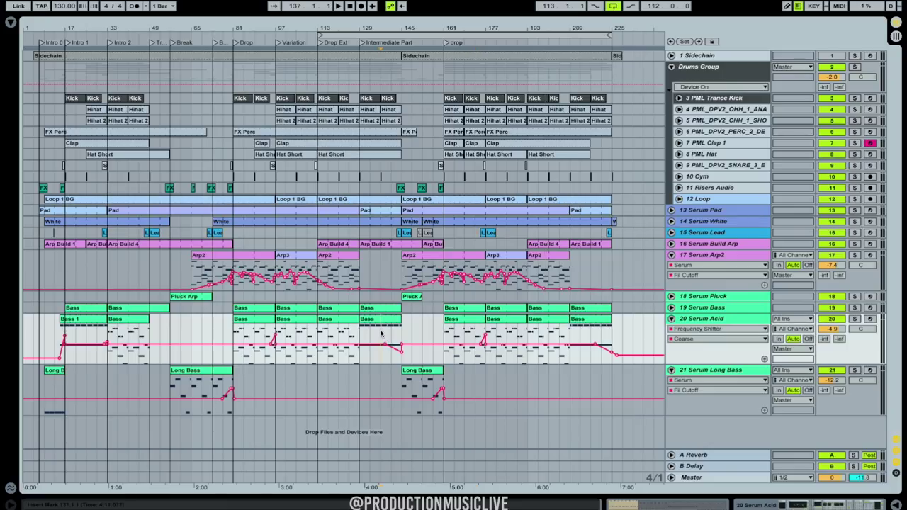
{"action": "key", "text": "space"}
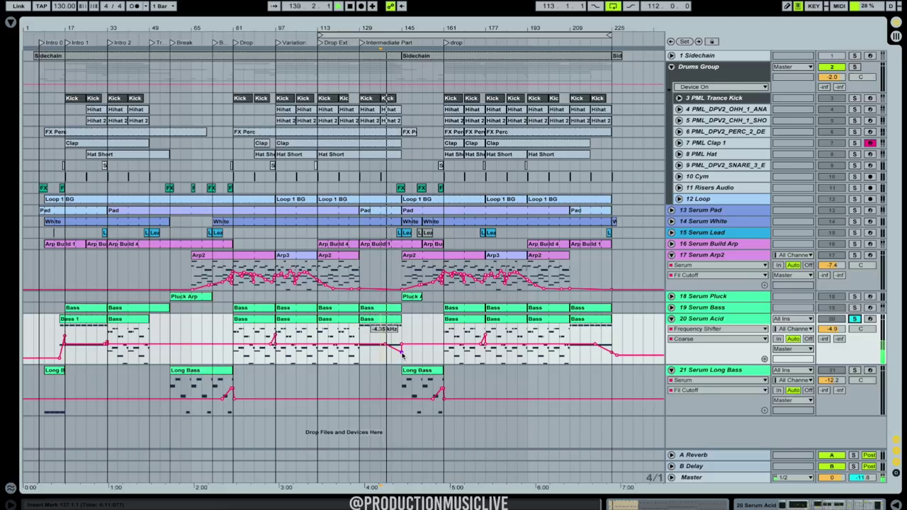
{"action": "left_click", "coordinate": [401, 353]}
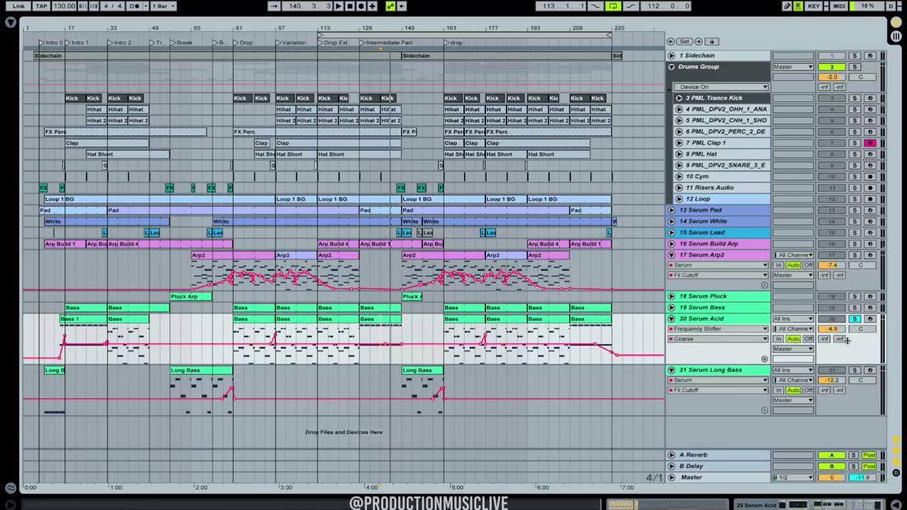
{"action": "left_click", "coordinate": [857, 320]}
{"action": "left_click", "coordinate": [384, 165]}
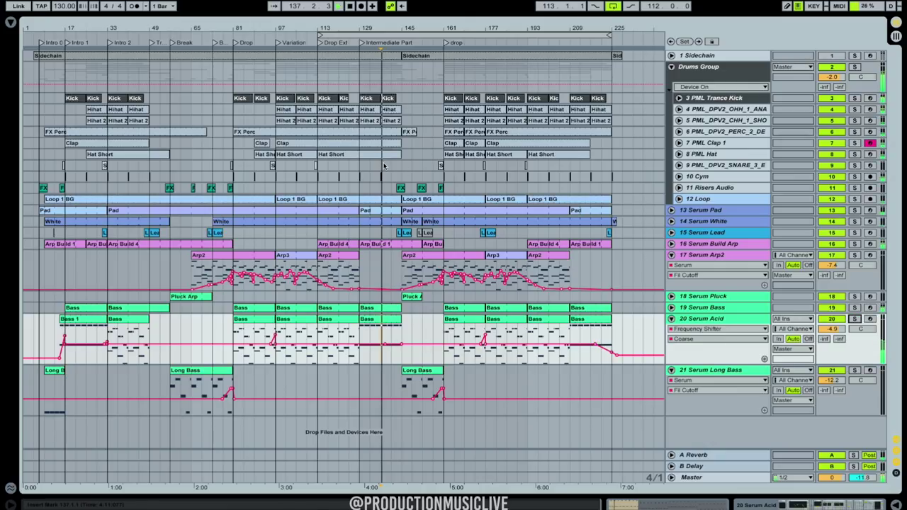
Unfold and enlarge Serum Build Arp, and shape Fil Cutoff automation peaks at about bars 141 and 145.
{"action": "left_click", "coordinate": [672, 243]}
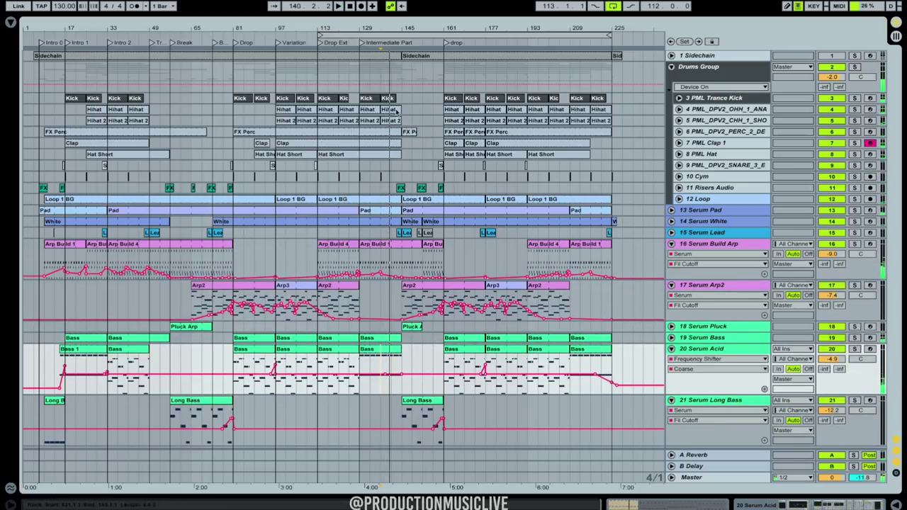
{"action": "left_click_drag", "start_coordinate": [385, 29], "coordinate": [401, 105]}
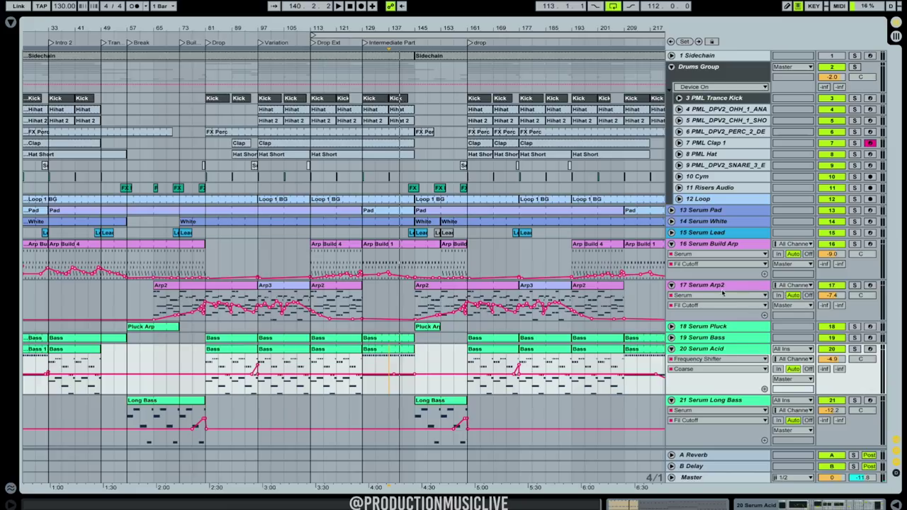
{"action": "left_click_drag", "start_coordinate": [717, 278], "coordinate": [722, 305]}
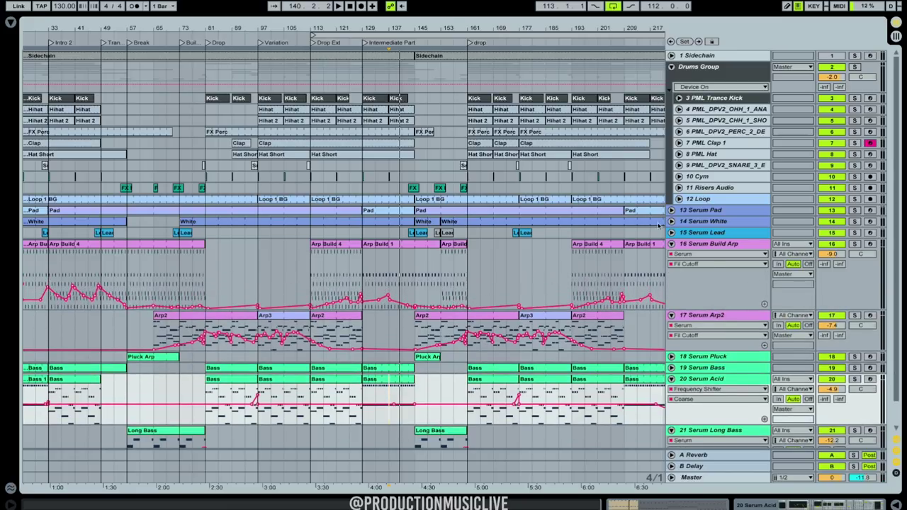
{"action": "left_click_drag", "start_coordinate": [454, 28], "coordinate": [434, 8]}
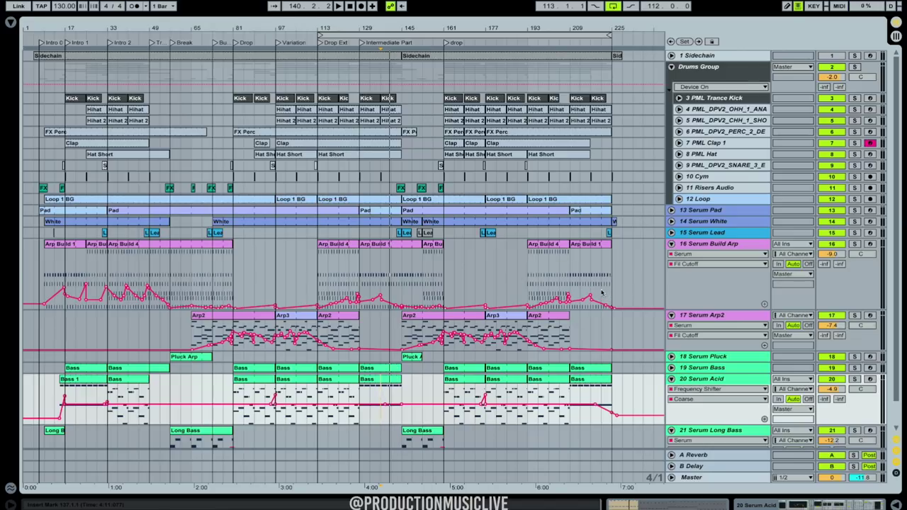
{"action": "left_click_drag", "start_coordinate": [385, 27], "coordinate": [394, 49]}
{"action": "left_click_drag", "start_coordinate": [401, 305], "coordinate": [409, 291]}
{"action": "left_click", "coordinate": [386, 300]}
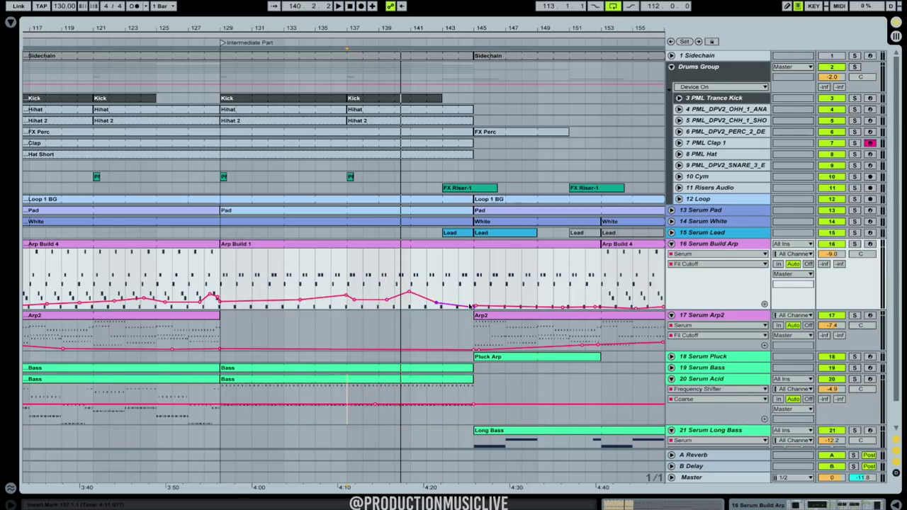
{"action": "left_click_drag", "start_coordinate": [473, 307], "coordinate": [466, 304]}
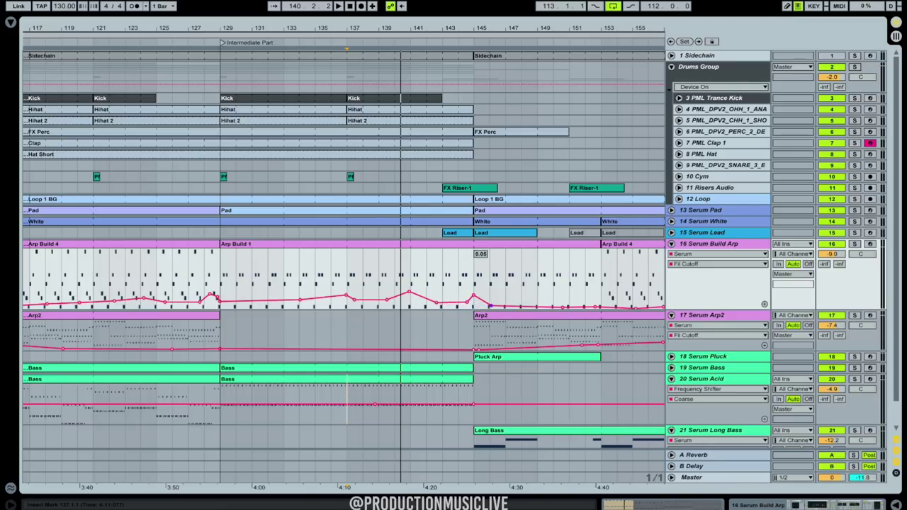
Play from bar 137, raise the Build Arp cutoff peaks, and extend the falling curve to about bar 150.
{"action": "key", "text": "space"}
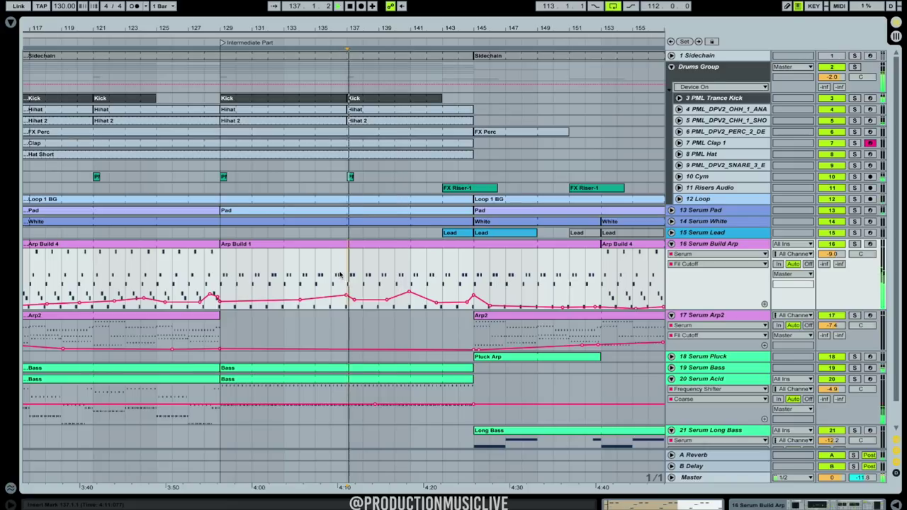
{"action": "left_click_drag", "start_coordinate": [390, 29], "coordinate": [389, 14]}
{"action": "left_click_drag", "start_coordinate": [390, 298], "coordinate": [458, 298]}
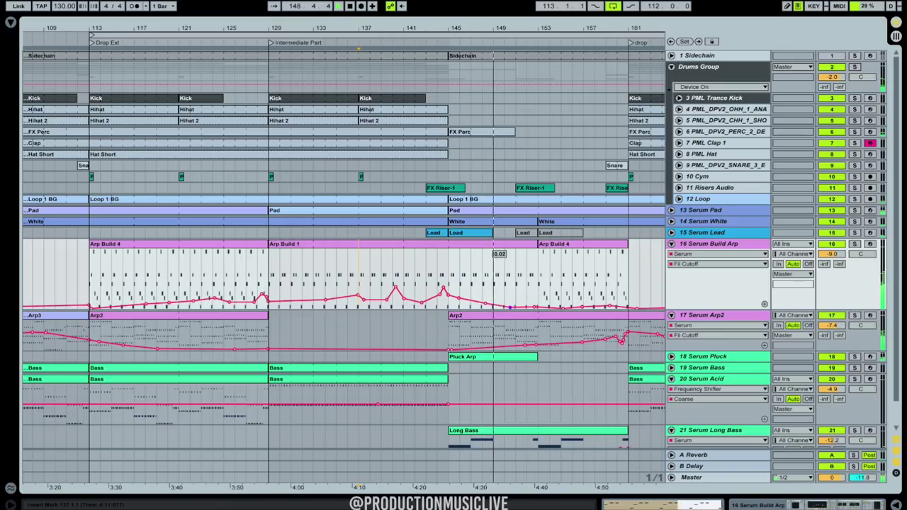
Add Fil Cutoff automation peaks at about bars 153 and 157 on Serum Arp2, and stop playback.
{"action": "left_click", "coordinate": [528, 343]}
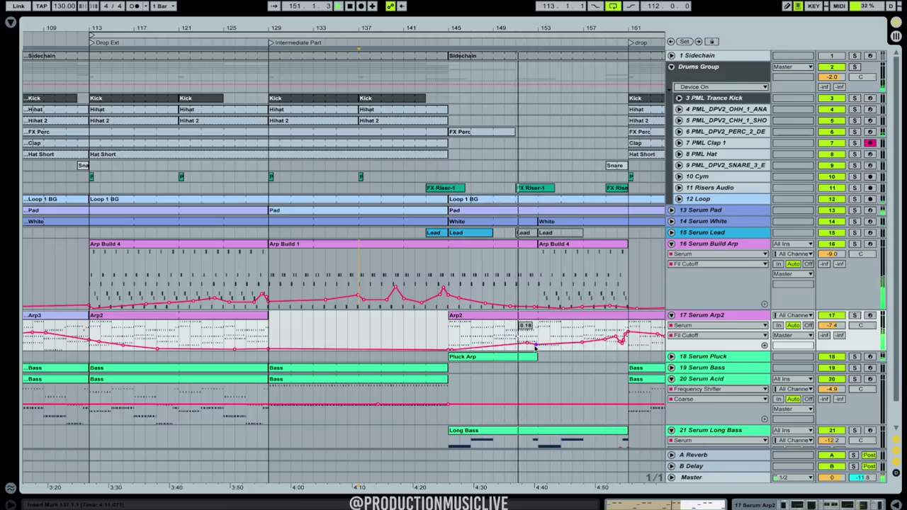
{"action": "mouse_move", "coordinate": [528, 345]}
{"action": "left_mouse_down"}
{"action": "mouse_move", "coordinate": [536, 329]}
{"action": "mouse_move", "coordinate": [542, 346]}
{"action": "mouse_move", "coordinate": [550, 343]}
{"action": "mouse_move", "coordinate": [540, 337]}
{"action": "left_mouse_up"}
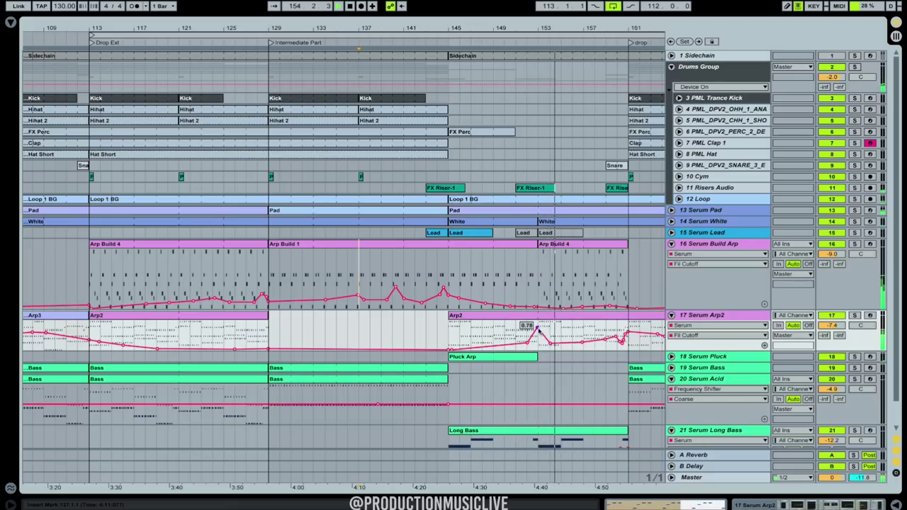
{"action": "left_click", "coordinate": [574, 343]}
{"action": "mouse_move", "coordinate": [582, 343]}
{"action": "left_mouse_down"}
{"action": "mouse_move", "coordinate": [580, 335]}
{"action": "mouse_move", "coordinate": [590, 343]}
{"action": "mouse_move", "coordinate": [583, 339]}
{"action": "left_mouse_up"}
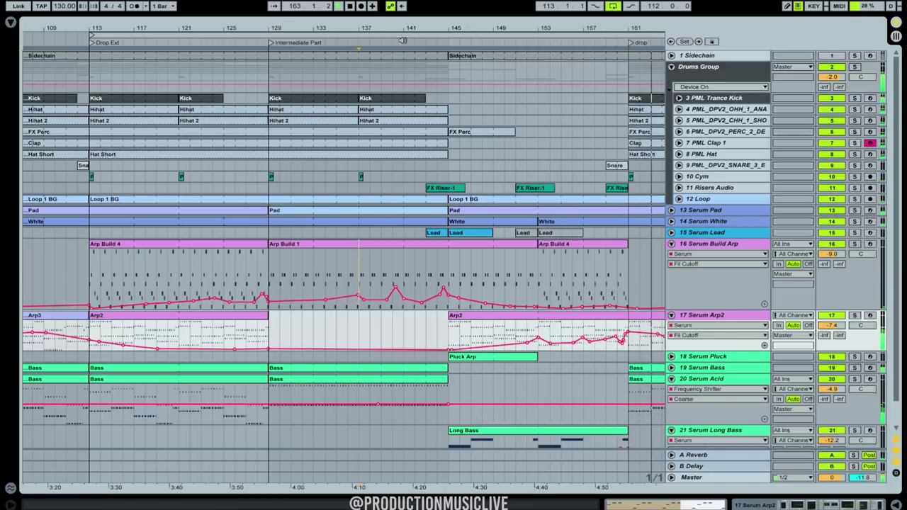
{"action": "left_click_drag", "start_coordinate": [411, 28], "coordinate": [378, 8]}
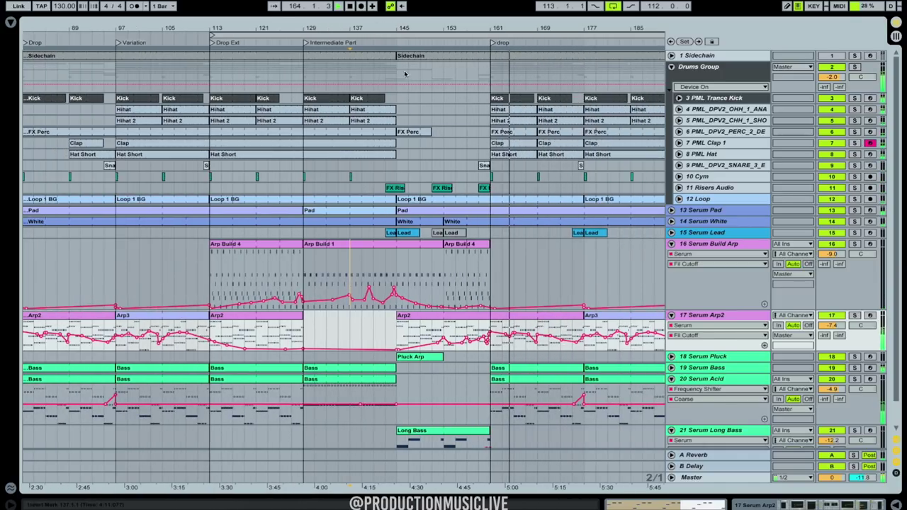
{"action": "key", "text": "space"}
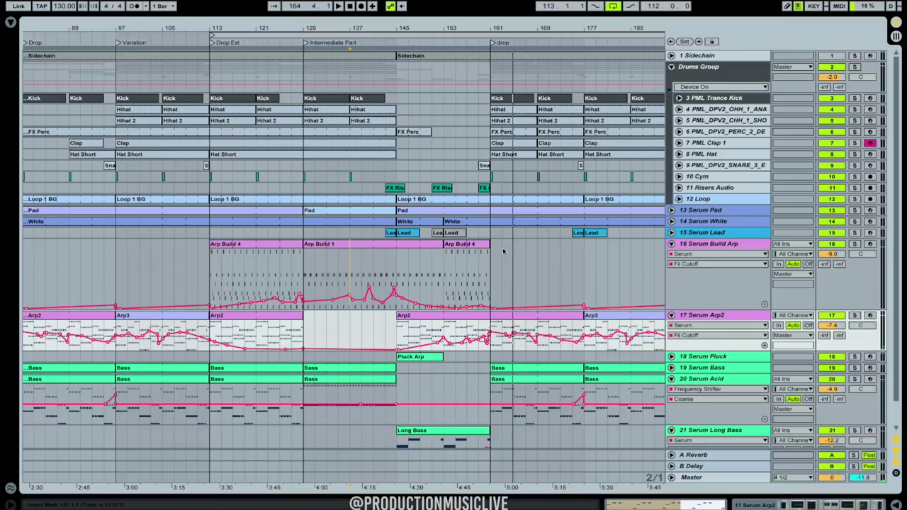
Enlarge the Serum Arp2 track, inspect the Simple Delay and Reverb in its device chain, and hide the chain.
{"action": "left_click_drag", "start_coordinate": [604, 28], "coordinate": [467, 57]}
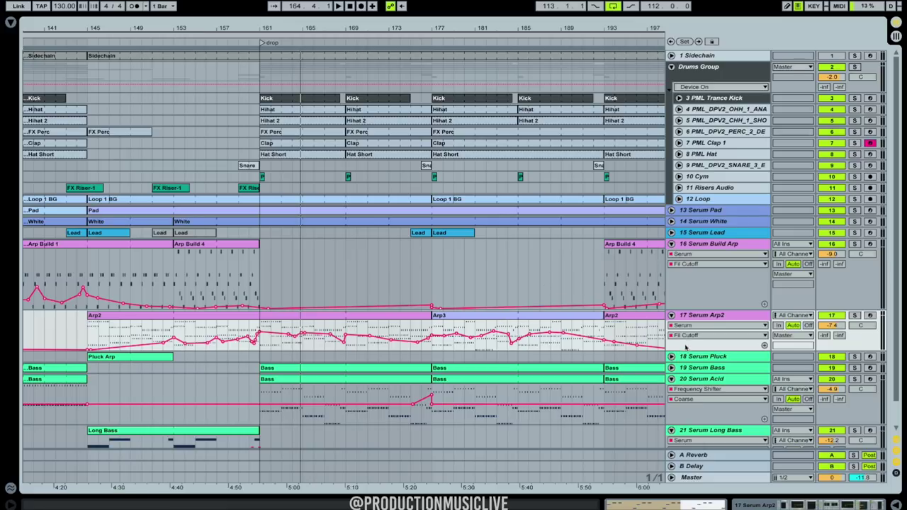
{"action": "left_click_drag", "start_coordinate": [689, 349], "coordinate": [688, 379]}
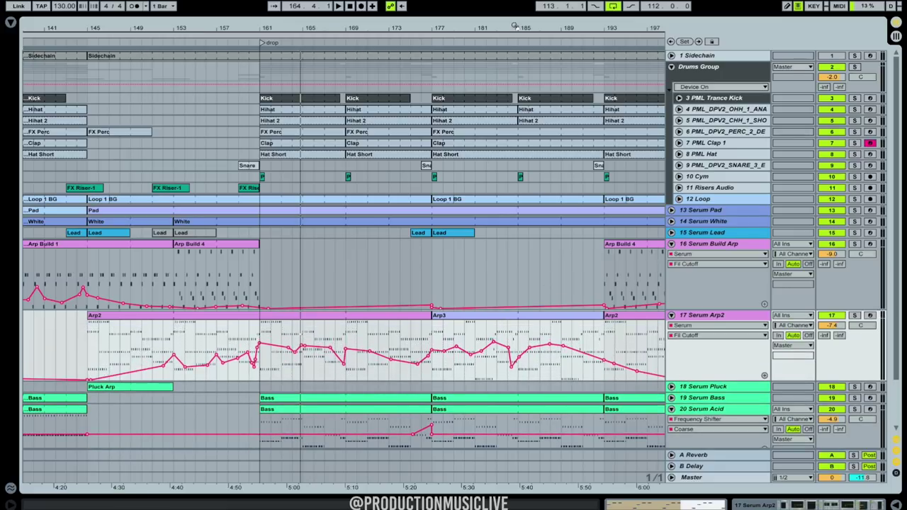
{"action": "left_click_drag", "start_coordinate": [516, 27], "coordinate": [516, 43]}
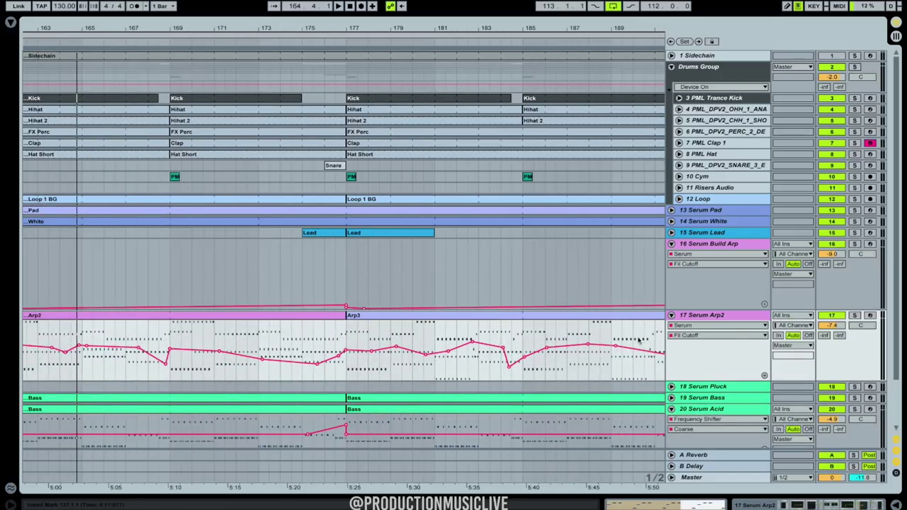
{"action": "double_click", "coordinate": [711, 315]}
{"action": "left_click_drag", "start_coordinate": [818, 506], "coordinate": [828, 507]}
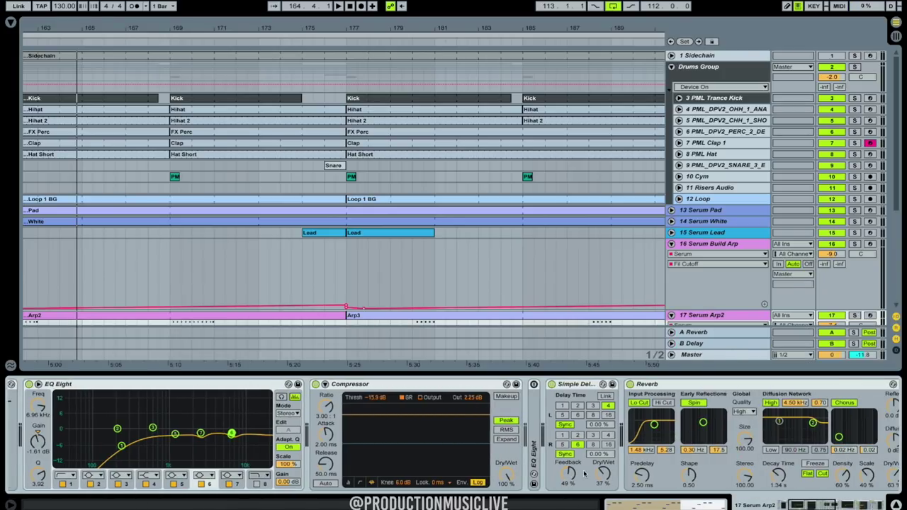
{"action": "scroll", "coordinate": [787, 489], "scroll_direction": "right", "scroll_amount": 3}
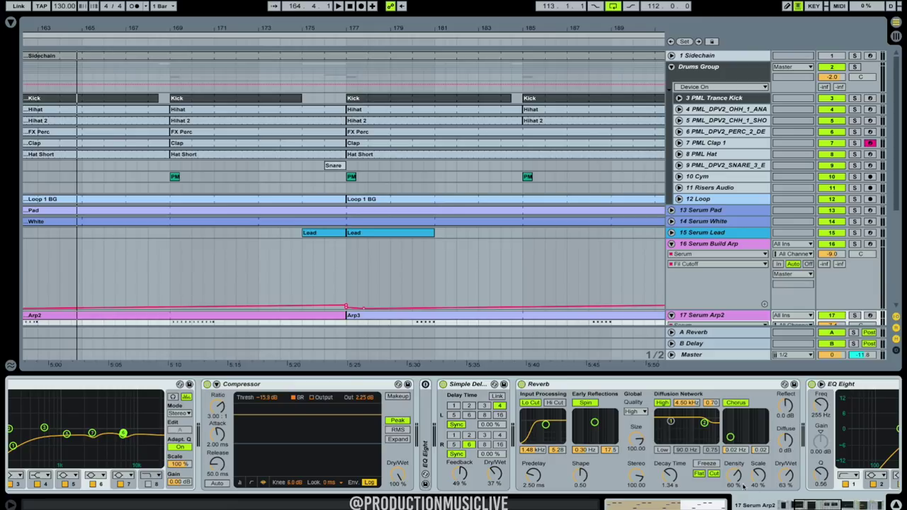
{"action": "left_click", "coordinate": [896, 504]}
Play from bar 184 to check the Serum Arp2 cutoff automation dip, and return to the wider arrangement.
{"action": "left_click", "coordinate": [502, 333]}
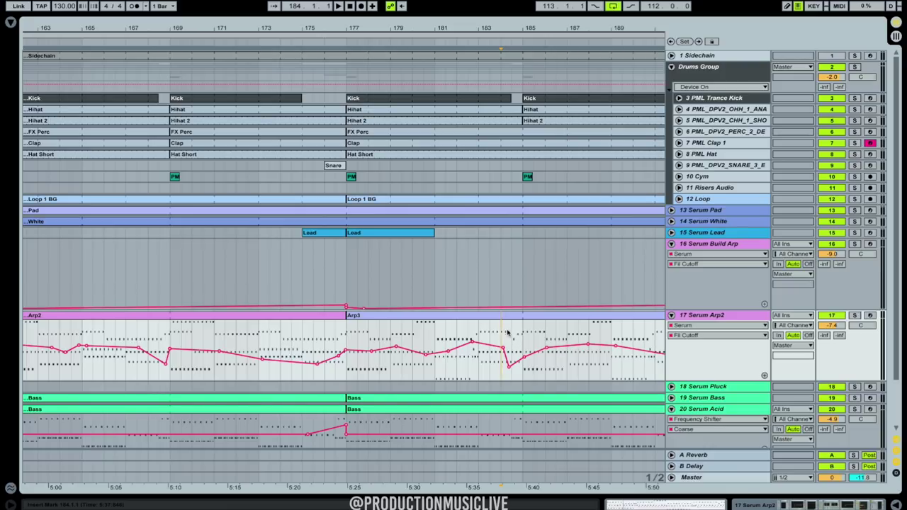
{"action": "left_click_drag", "start_coordinate": [500, 24], "coordinate": [498, 7]}
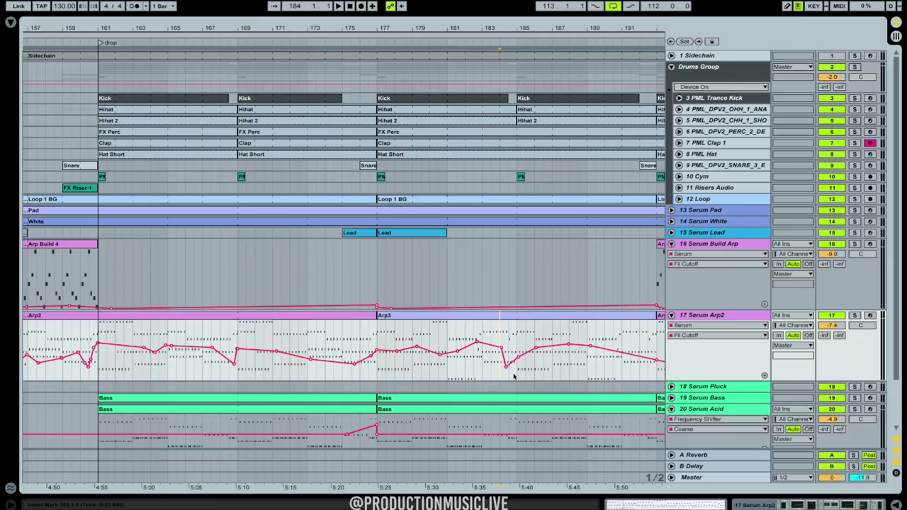
{"action": "key", "text": "space"}
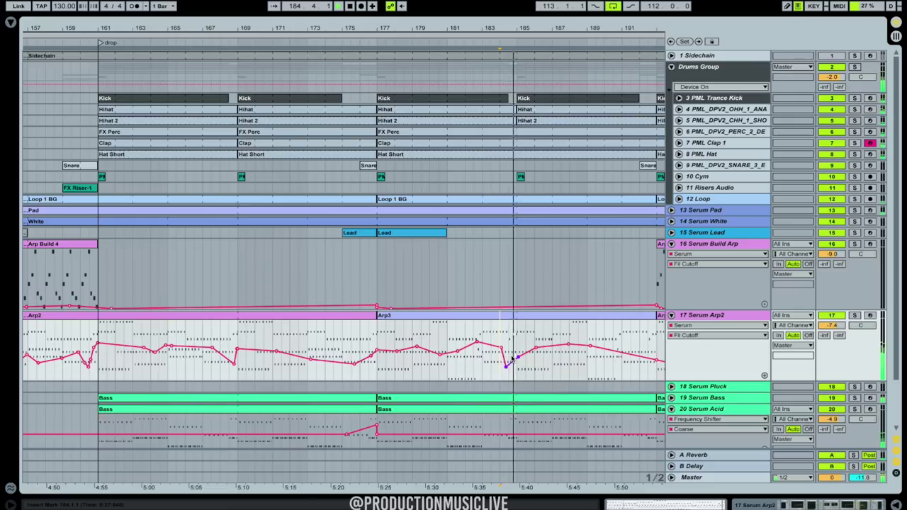
{"action": "left_click_drag", "start_coordinate": [495, 28], "coordinate": [518, 3]}
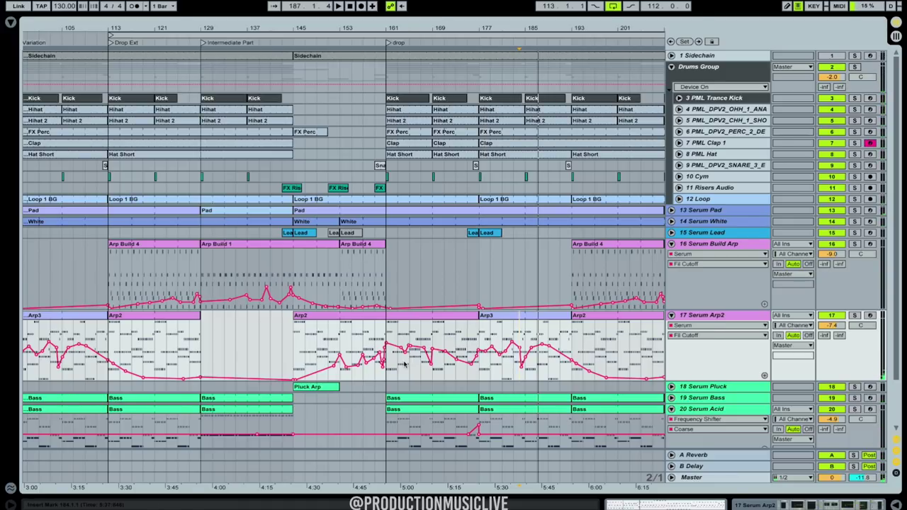
Add a Fil Cutoff automation peak at about bar 132 on Serum Build Arp while playing from bar 127.
{"action": "left_click_drag", "start_coordinate": [284, 25], "coordinate": [404, 270]}
{"action": "left_click", "coordinate": [399, 298]}
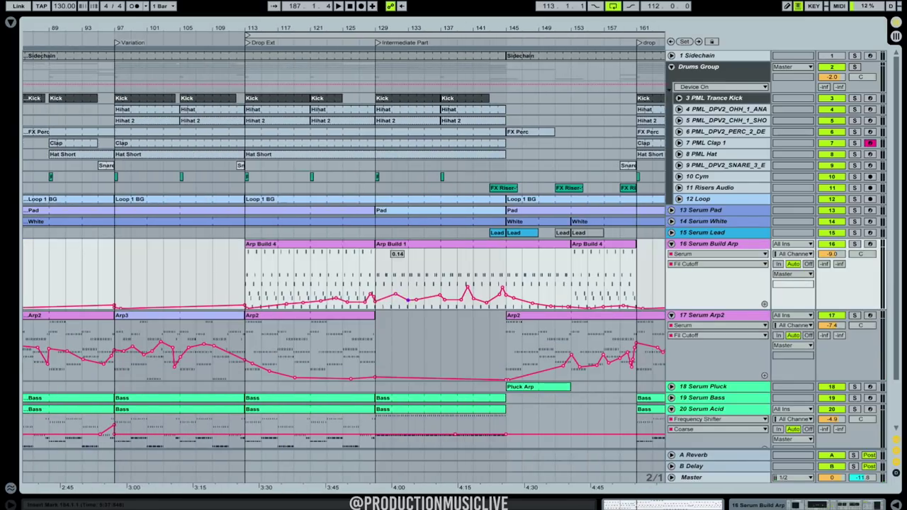
{"action": "key", "text": "space"}
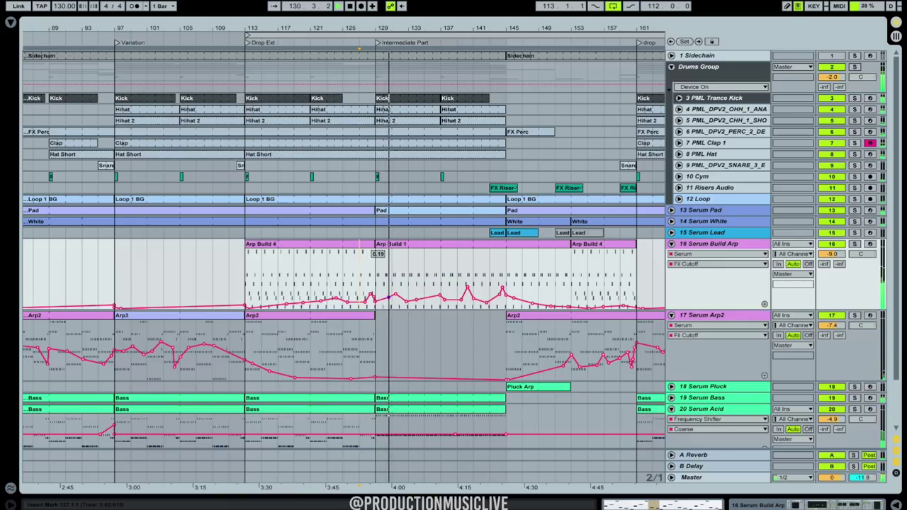
{"action": "left_click_drag", "start_coordinate": [395, 295], "coordinate": [404, 294]}
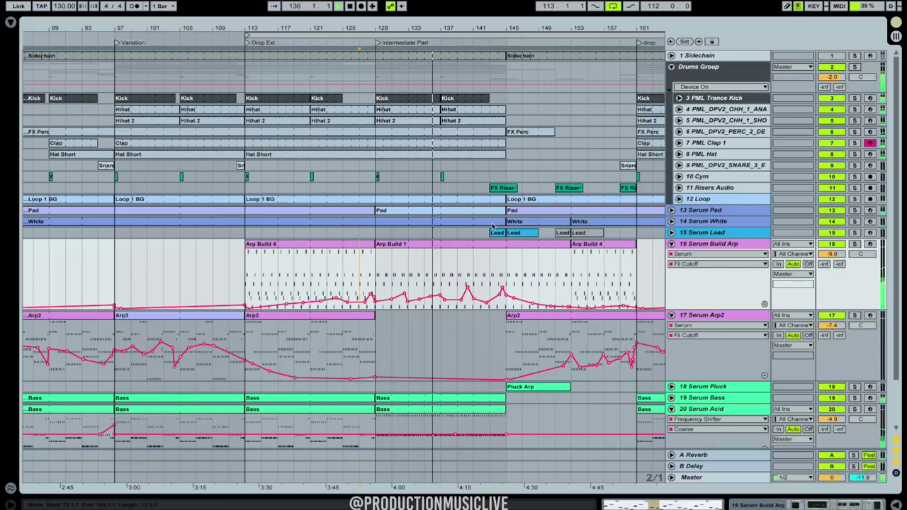
Show the full arrangement, unfold the Serum Bass track, and display its Utility Gain automation.
{"action": "left_click_drag", "start_coordinate": [424, 28], "coordinate": [425, 20]}
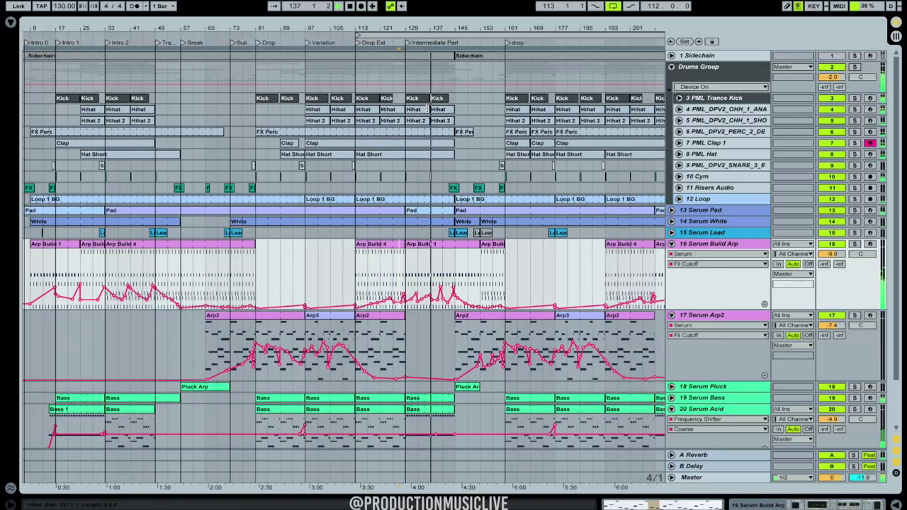
{"action": "left_click_drag", "start_coordinate": [442, 29], "coordinate": [441, 67]}
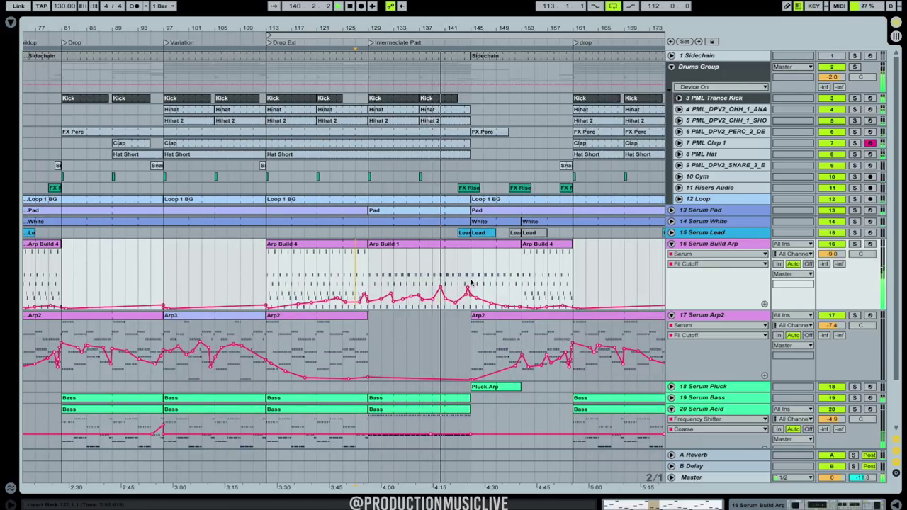
{"action": "left_click_drag", "start_coordinate": [437, 29], "coordinate": [438, 0]}
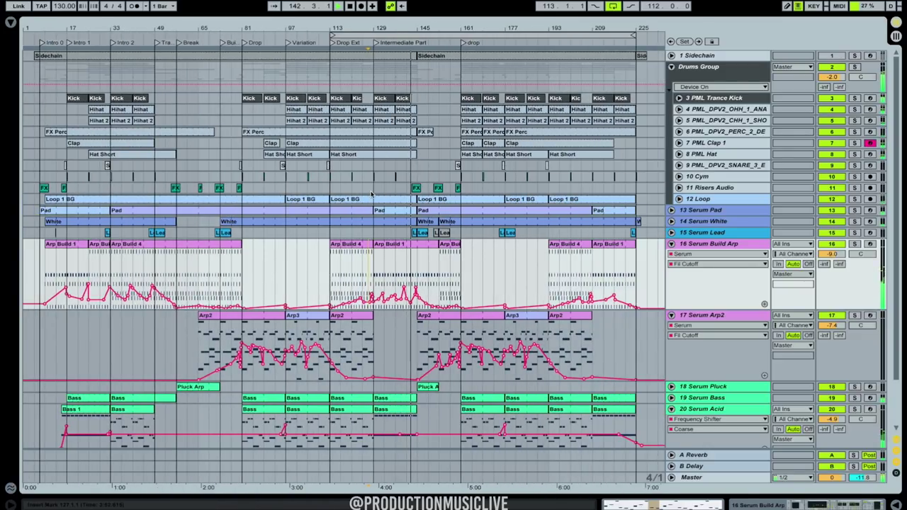
{"action": "left_click", "coordinate": [671, 399]}
{"action": "left_click", "coordinate": [714, 410]}
{"action": "left_click", "coordinate": [693, 476]}
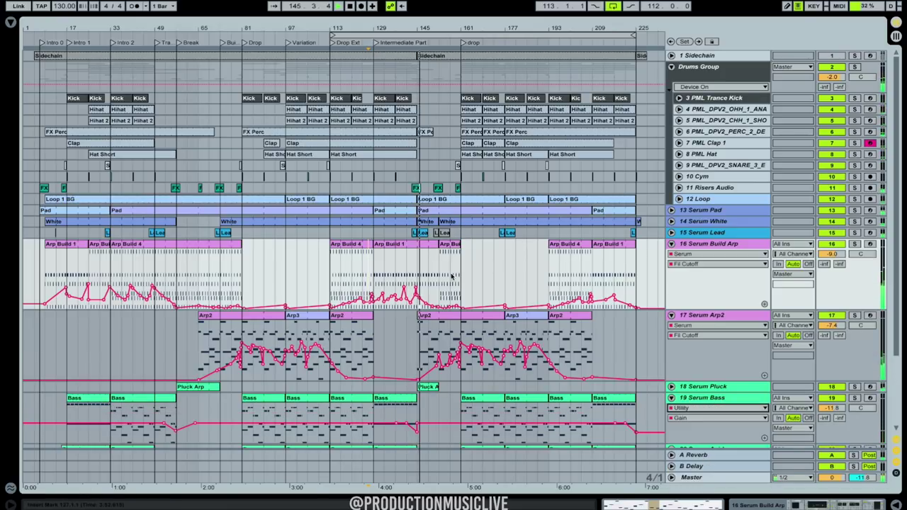
{"action": "scroll", "coordinate": [446, 285], "scroll_direction": "down", "scroll_amount": 2}
{"action": "scroll", "coordinate": [446, 285], "scroll_direction": "down", "scroll_amount": 2}
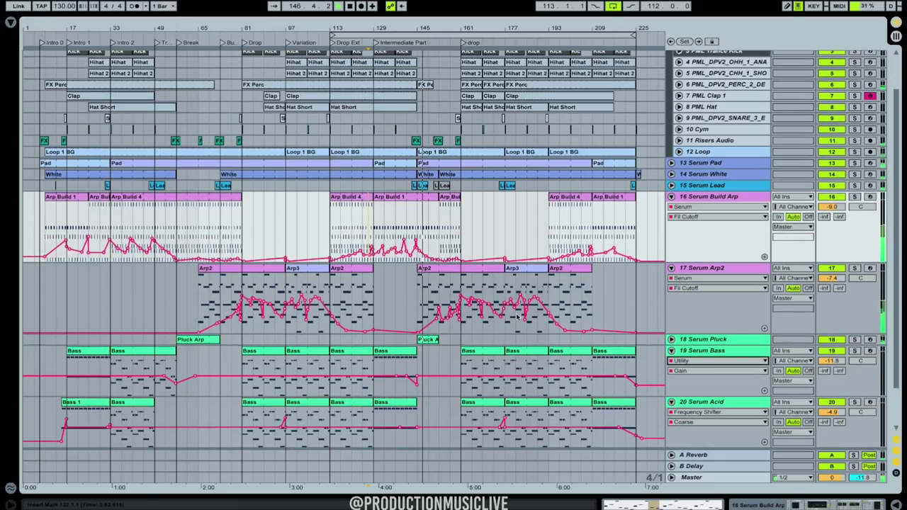
Remove the Gain automation dip at bar 145 on Serum Bass and play from bar 143.
{"action": "left_click", "coordinate": [417, 387]}
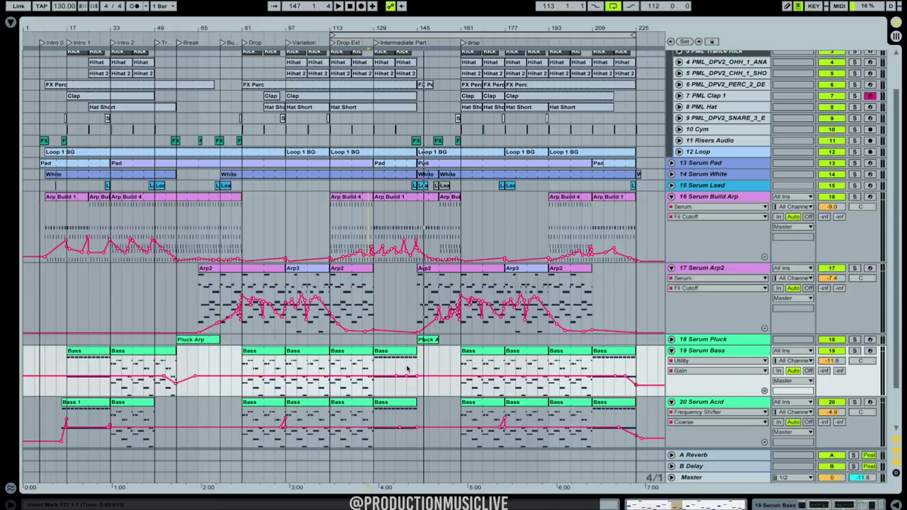
{"action": "left_click", "coordinate": [407, 369]}
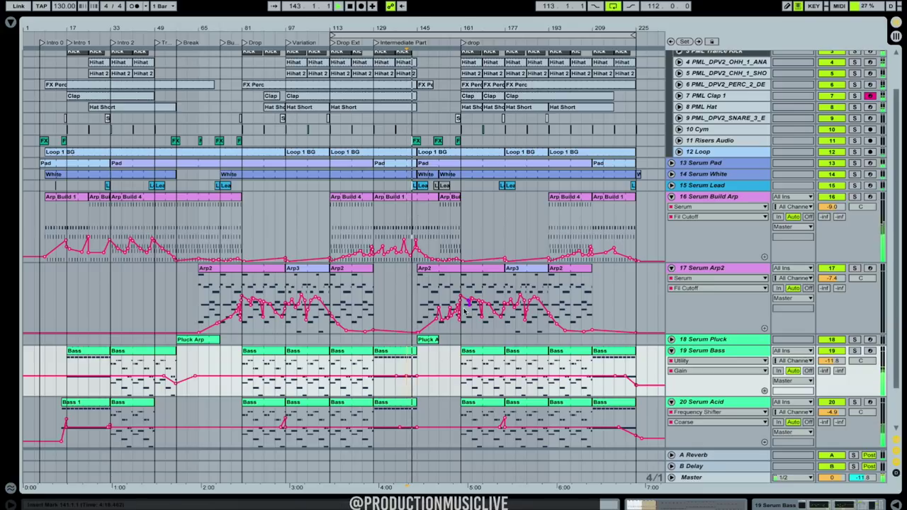
Try to lower the Frequency Shifter Coarse automation on Serum Acid just after bar 145.
{"action": "left_click", "coordinate": [418, 422]}
{"action": "mouse_move", "coordinate": [418, 422]}
{"action": "left_mouse_down"}
{"action": "mouse_move", "coordinate": [425, 407]}
{"action": "mouse_move", "coordinate": [427, 437]}
{"action": "left_mouse_up"}
{"action": "left_click", "coordinate": [428, 438]}
{"action": "key", "text": "super+z"}
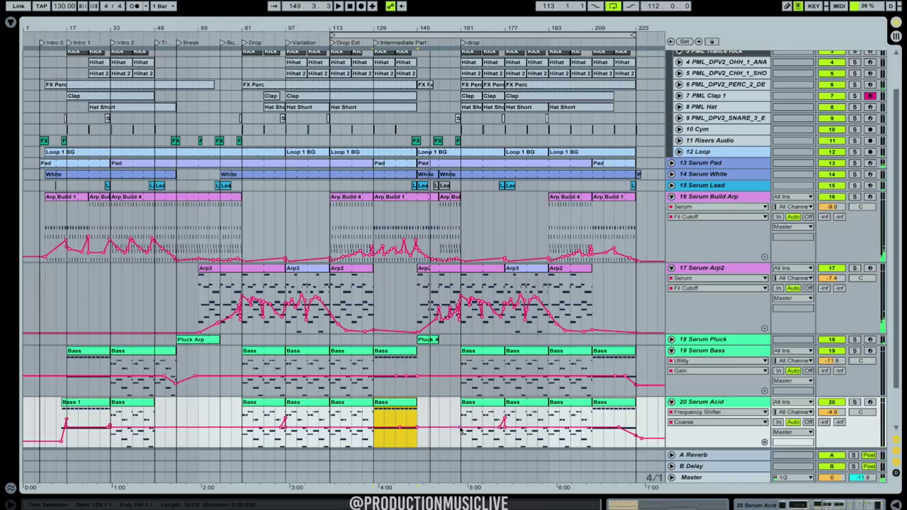
Shape the Serum Acid Frequency Shifter Coarse automation into a peak at bar 145 followed by a dip at about bar 148.
{"action": "left_click", "coordinate": [408, 416]}
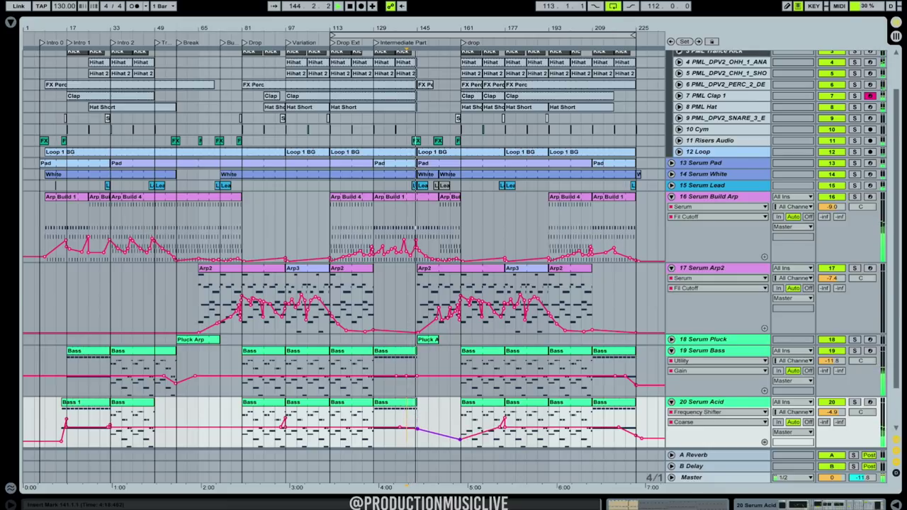
{"action": "key", "text": "super+z"}
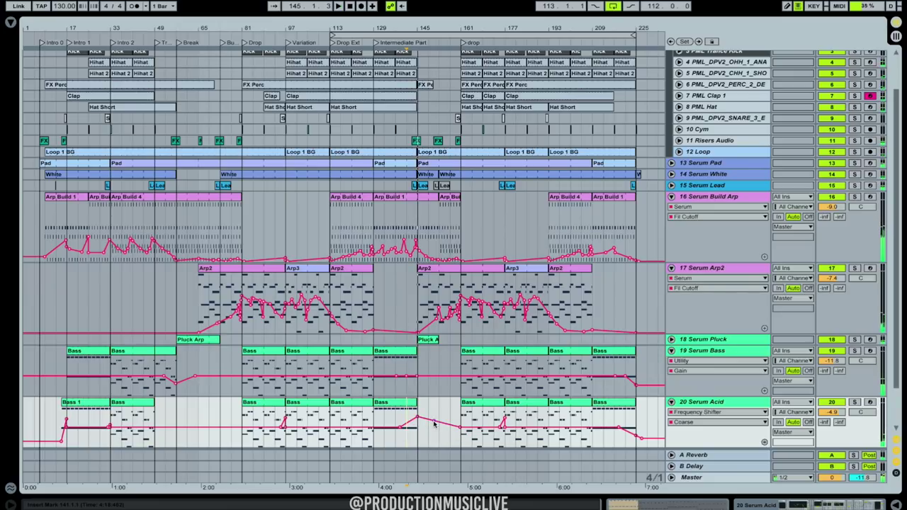
{"action": "left_click", "coordinate": [416, 54]}
{"action": "left_click_drag", "start_coordinate": [409, 28], "coordinate": [411, 354]}
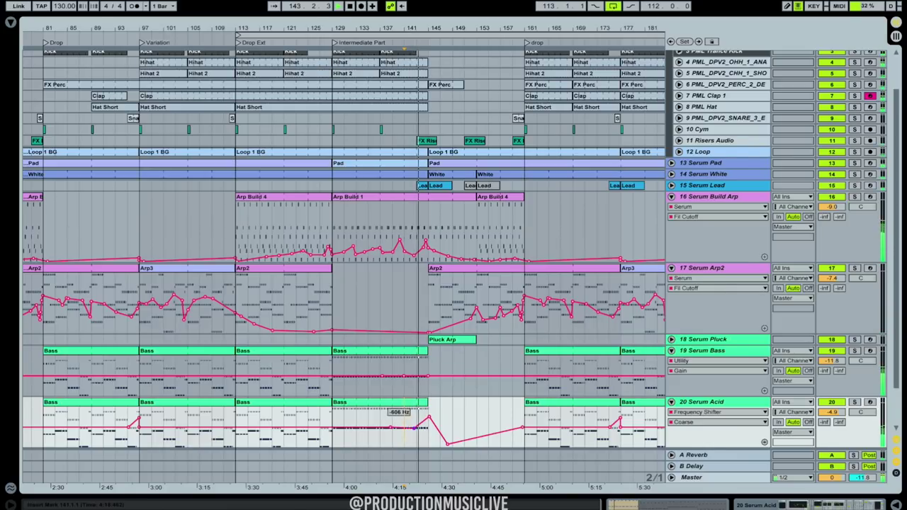
Place a short Bass clip on Serum Acid from bar 145 to 147 and add a Coarse automation point at its end.
{"action": "left_click_drag", "start_coordinate": [426, 403], "coordinate": [438, 402]}
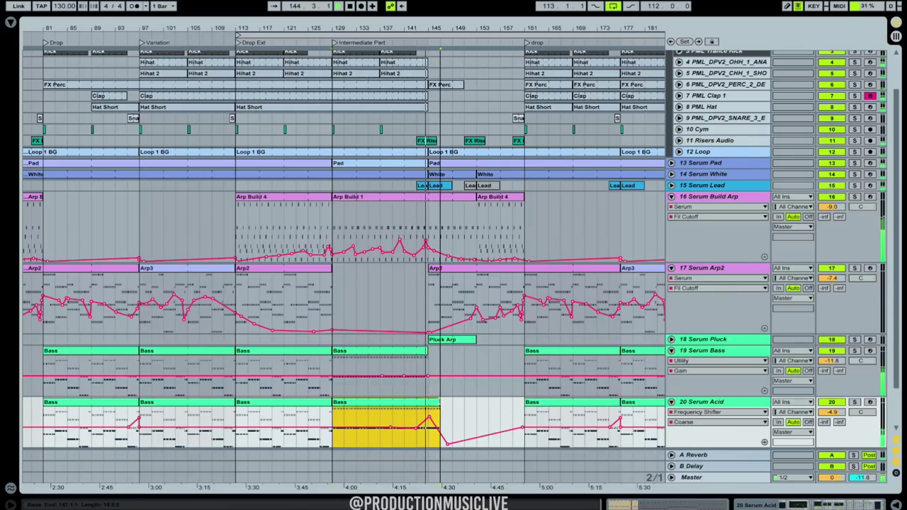
{"action": "left_click", "coordinate": [533, 411]}
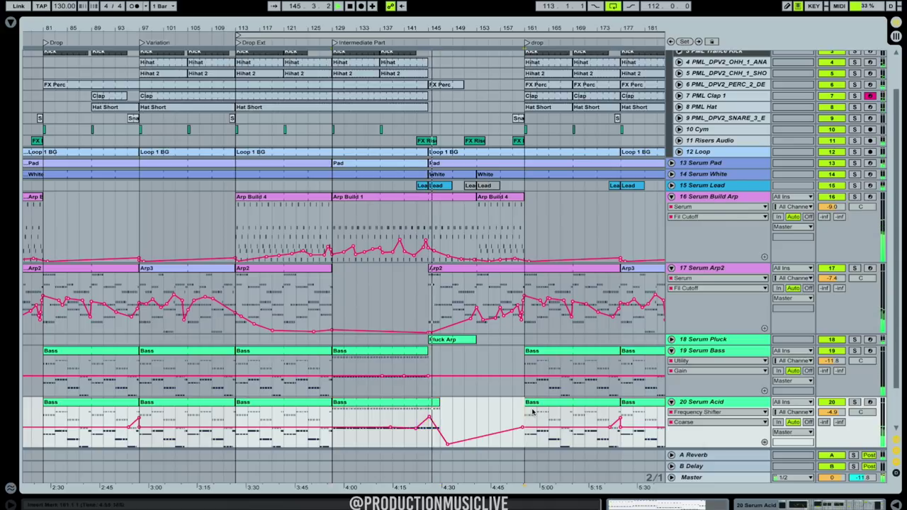
{"action": "left_click", "coordinate": [436, 418]}
{"action": "left_click_drag", "start_coordinate": [435, 413], "coordinate": [436, 414]}
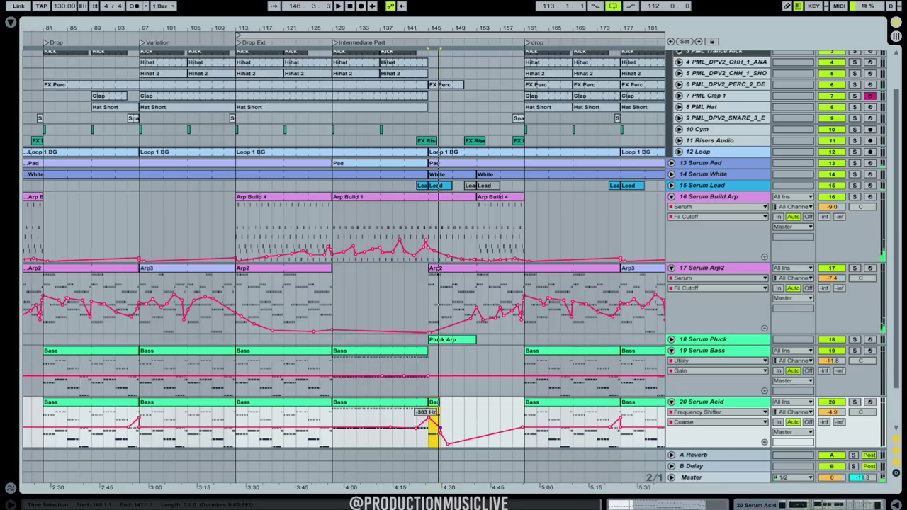
Extend the short Serum Acid clip to bar 149, bring the Coarse automation's low point to its end, and play from bar 141.
{"action": "left_click", "coordinate": [417, 417]}
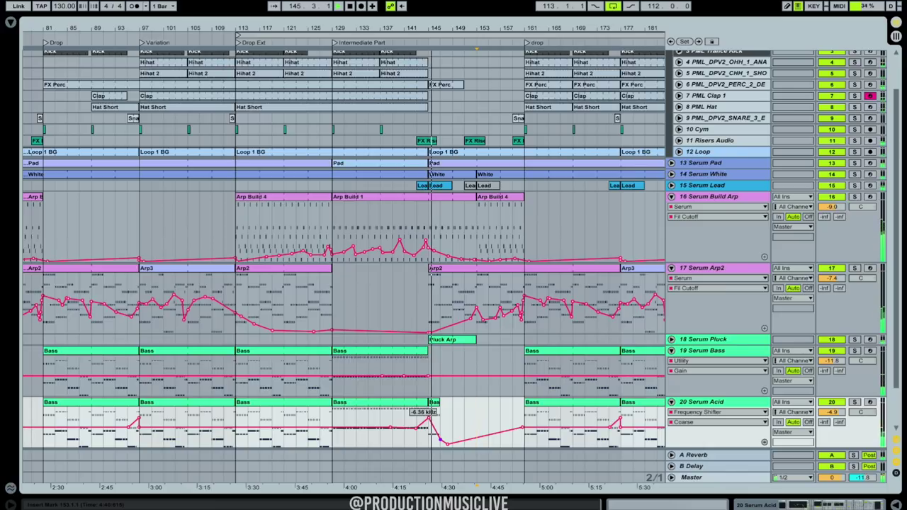
{"action": "left_click_drag", "start_coordinate": [441, 439], "coordinate": [452, 403]}
{"action": "left_click", "coordinate": [434, 402]}
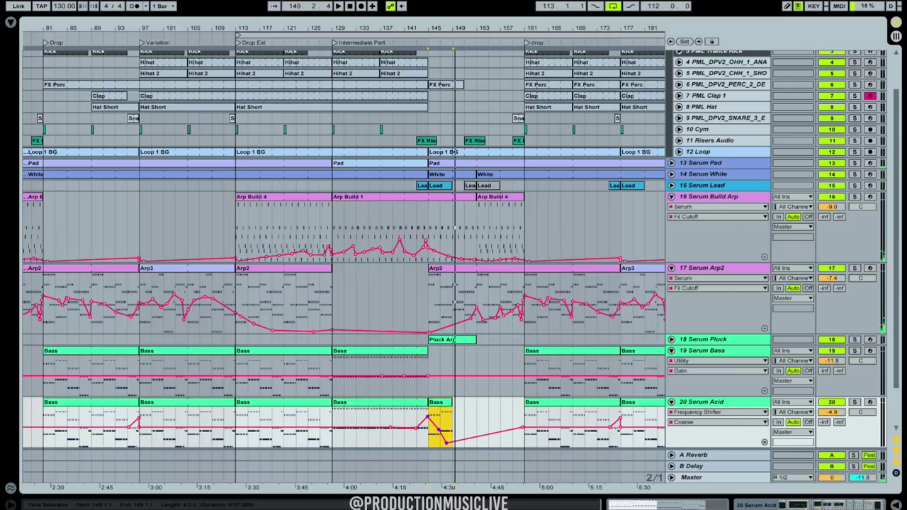
{"action": "left_click", "coordinate": [455, 441]}
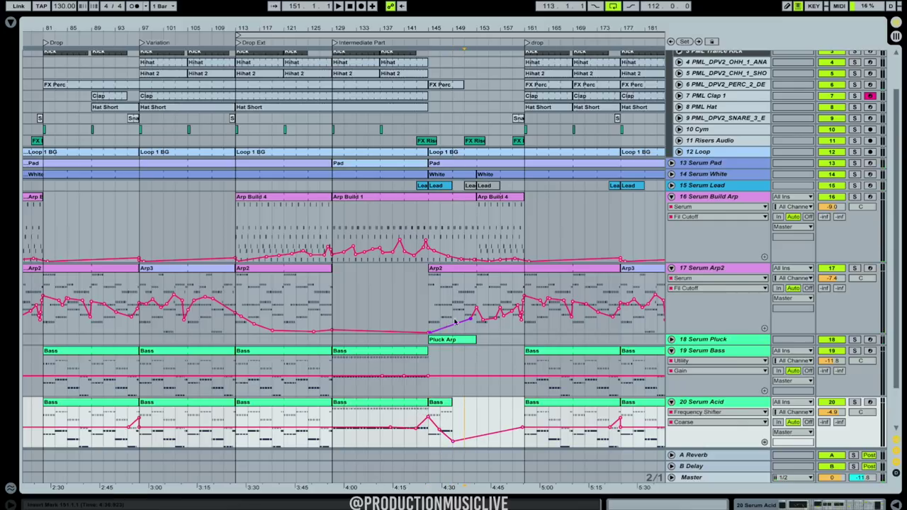
{"action": "left_click", "coordinate": [408, 411]}
{"action": "key", "text": "space"}
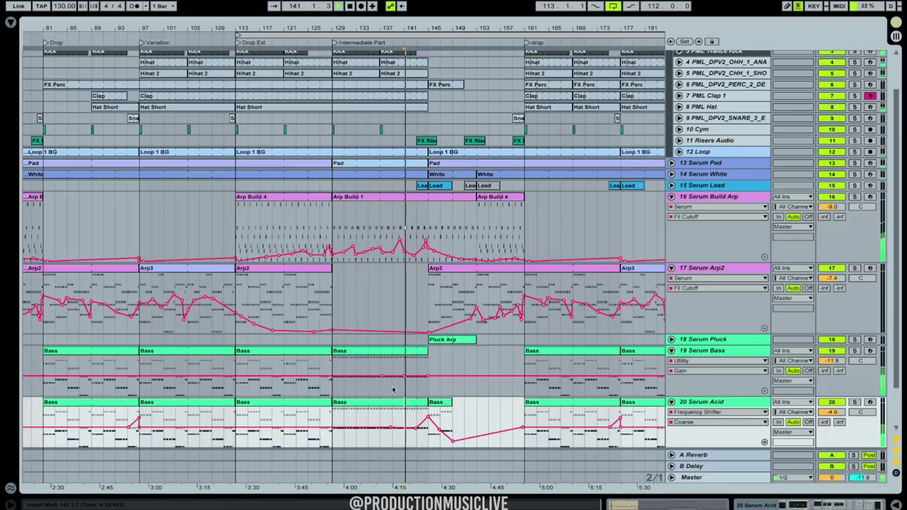
Add a locator at bar 145 and name it Break2.
{"action": "right_click", "coordinate": [428, 42]}
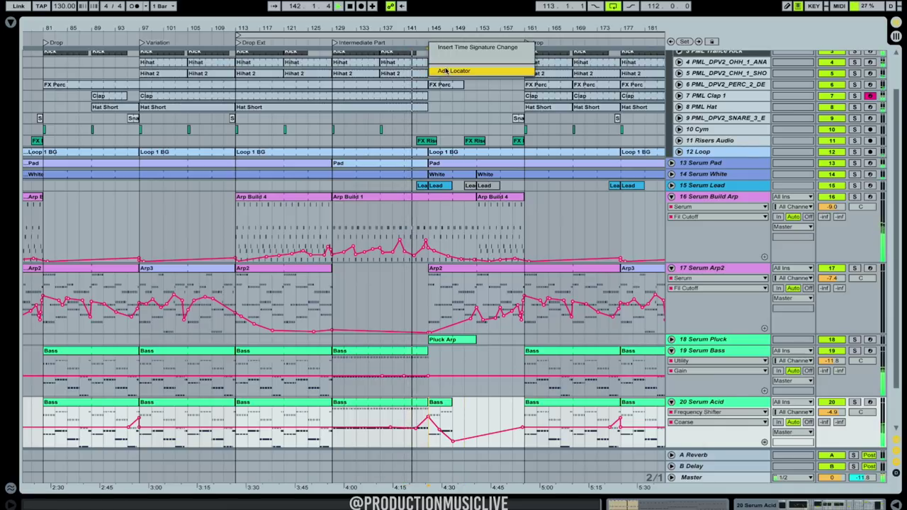
{"action": "left_click", "coordinate": [446, 70]}
{"action": "type", "text": "Break1"}
{"action": "key", "text": "Return"}
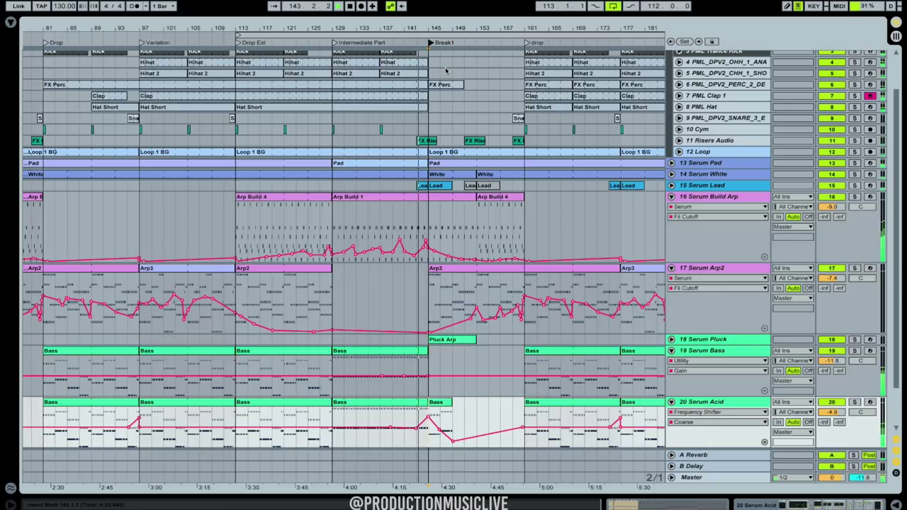
{"action": "key", "text": "super+r"}
{"action": "key", "text": "BackSpace"}
{"action": "type", "text": "2"}
{"action": "key", "text": "Return"}
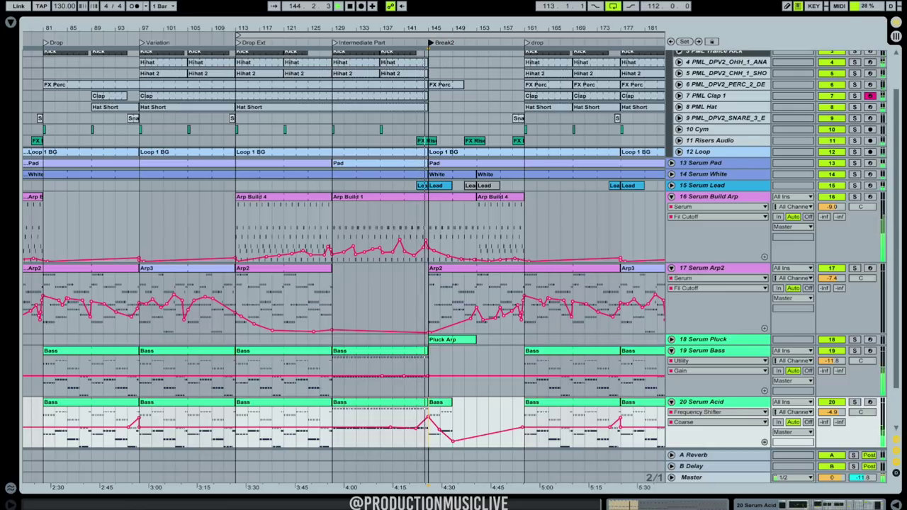
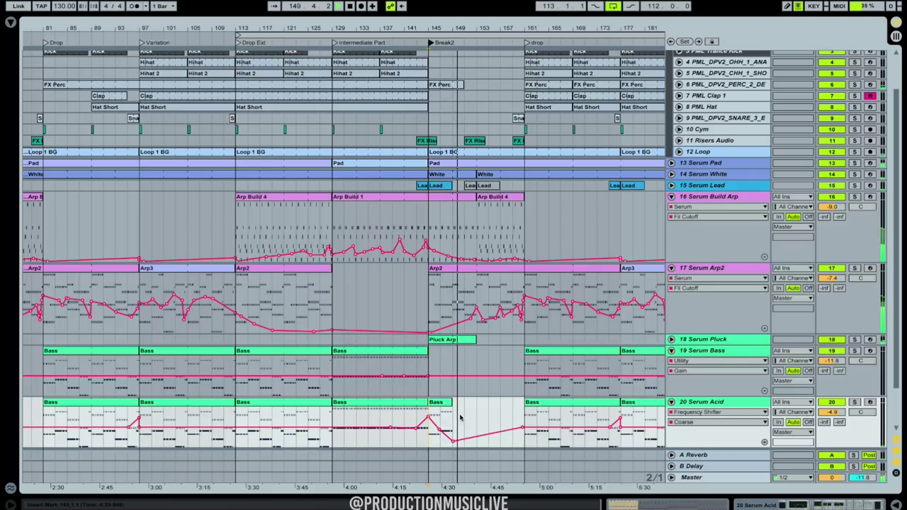
Extend the Serum Acid break clip to bar 153, lower Coarse to -10.0 kHz at its end, and play from bar 143.
{"action": "left_click_drag", "start_coordinate": [451, 402], "coordinate": [475, 401]}
{"action": "left_click_drag", "start_coordinate": [477, 437], "coordinate": [479, 448]}
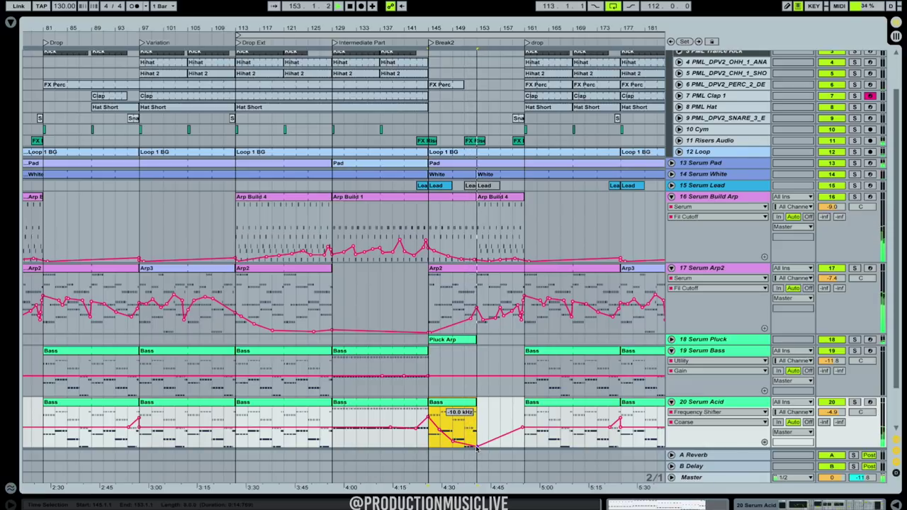
{"action": "left_click", "coordinate": [418, 414]}
{"action": "key", "text": "space"}
{"action": "key", "text": "space"}
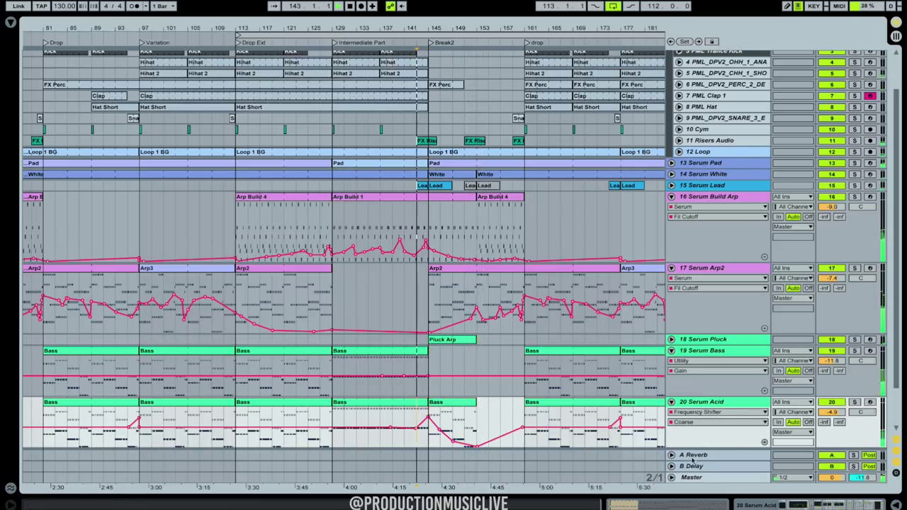
Add a Utility effect at the end of the Serum Acid device chain and display its Gain automation.
{"action": "double_click", "coordinate": [714, 403]}
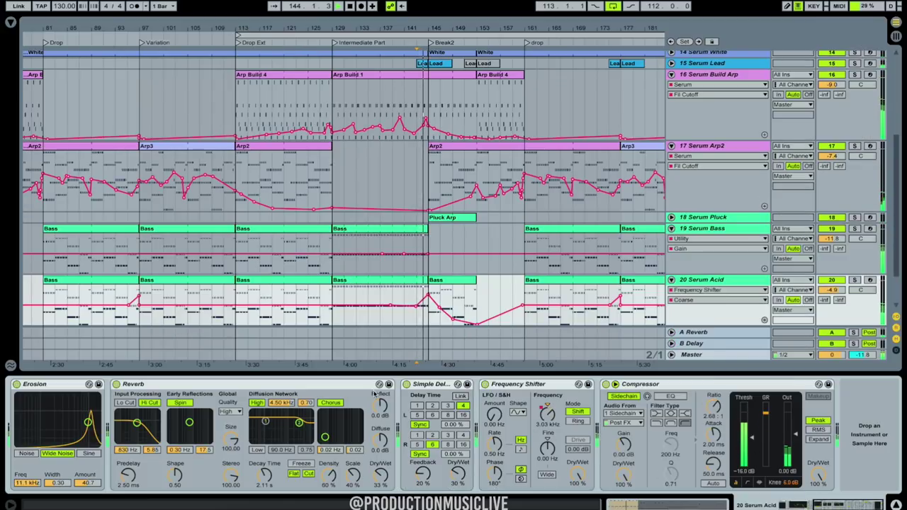
{"action": "left_click", "coordinate": [7, 23]}
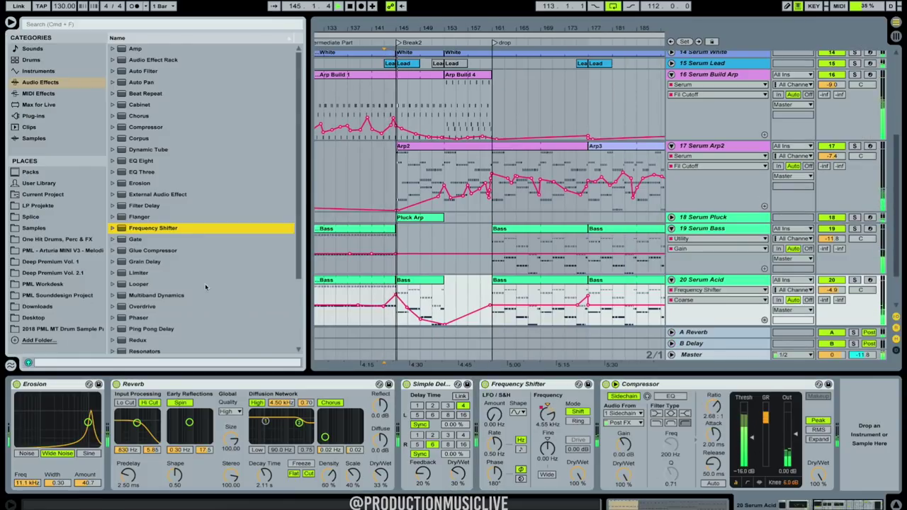
{"action": "scroll", "coordinate": [137, 325], "scroll_direction": "down", "scroll_amount": 3}
{"action": "double_click", "coordinate": [137, 325]}
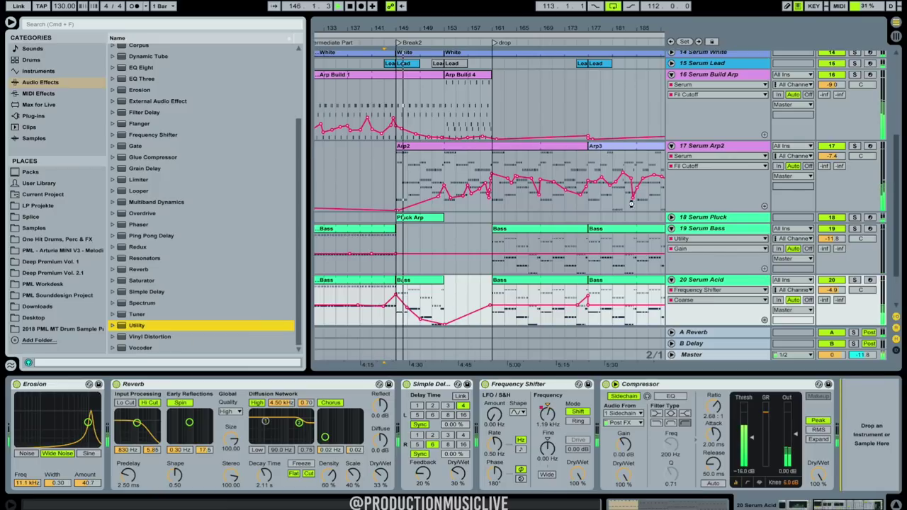
{"action": "left_click", "coordinate": [8, 24]}
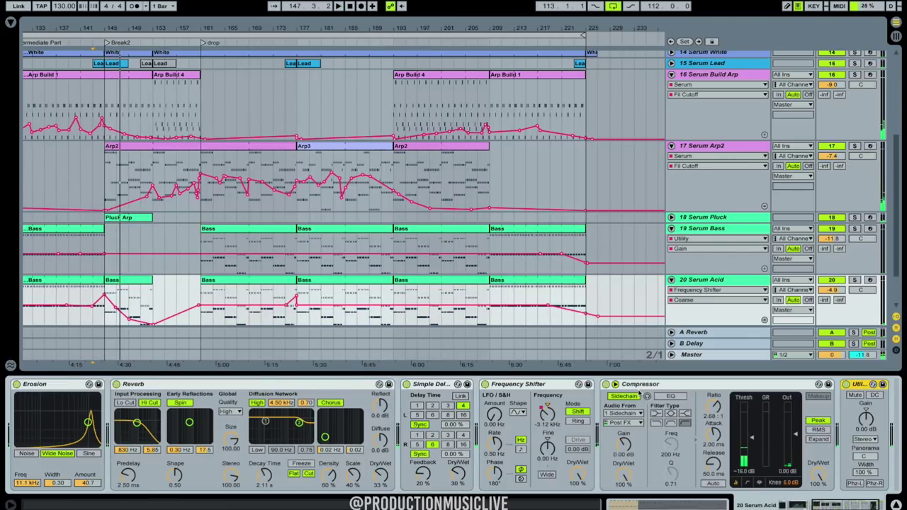
{"action": "left_click", "coordinate": [866, 419]}
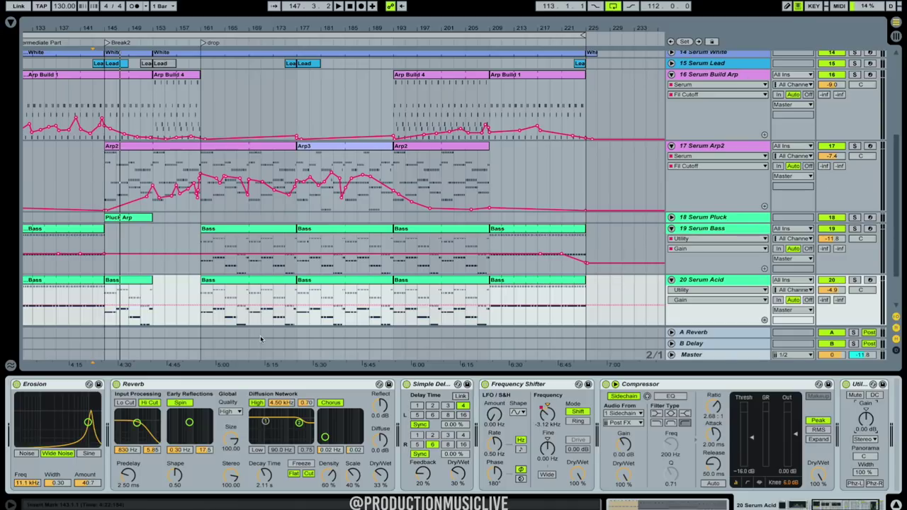
Ramp the Serum Acid Utility Gain down to about -15.9 dB from bar 145 to 153 with a gradual recovery, and play from bar 143.
{"action": "left_click_drag", "start_coordinate": [141, 28], "coordinate": [367, 29]}
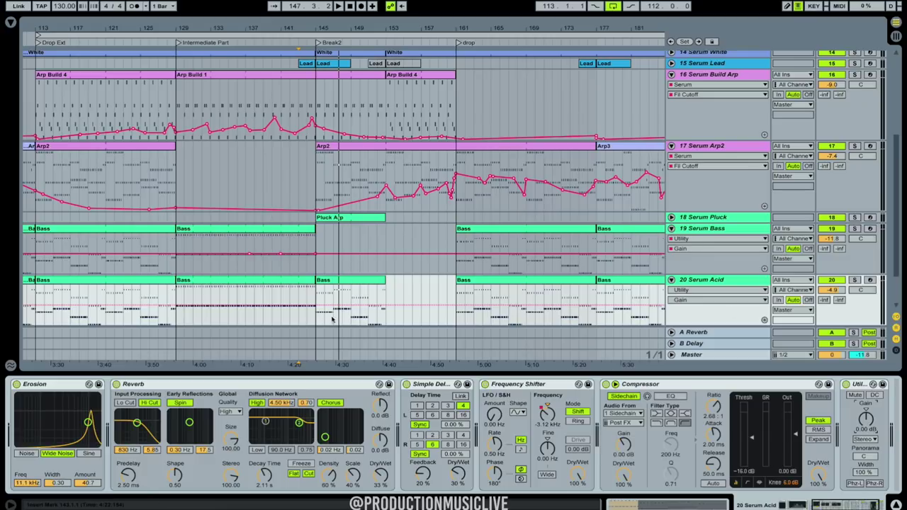
{"action": "scroll", "coordinate": [332, 320], "scroll_direction": "down", "scroll_amount": 2}
{"action": "left_click", "coordinate": [342, 271]}
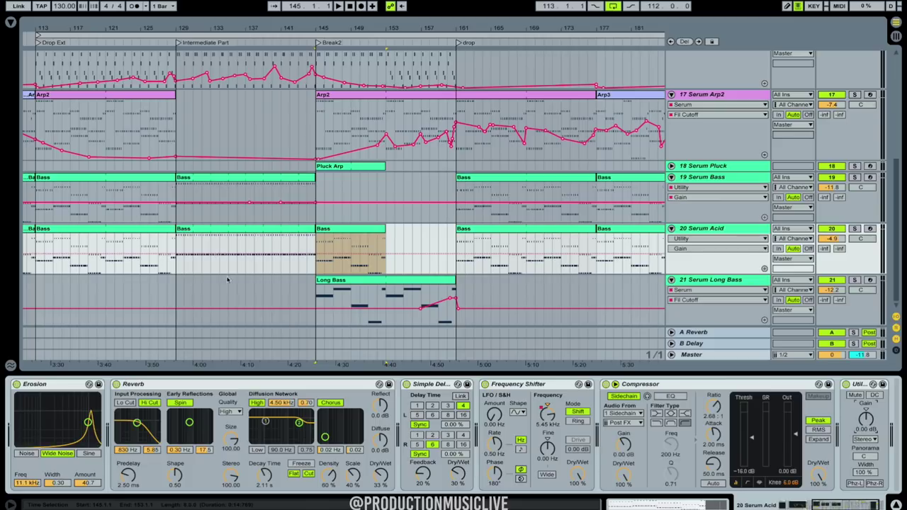
{"action": "left_click_drag", "start_coordinate": [319, 263], "coordinate": [371, 264]}
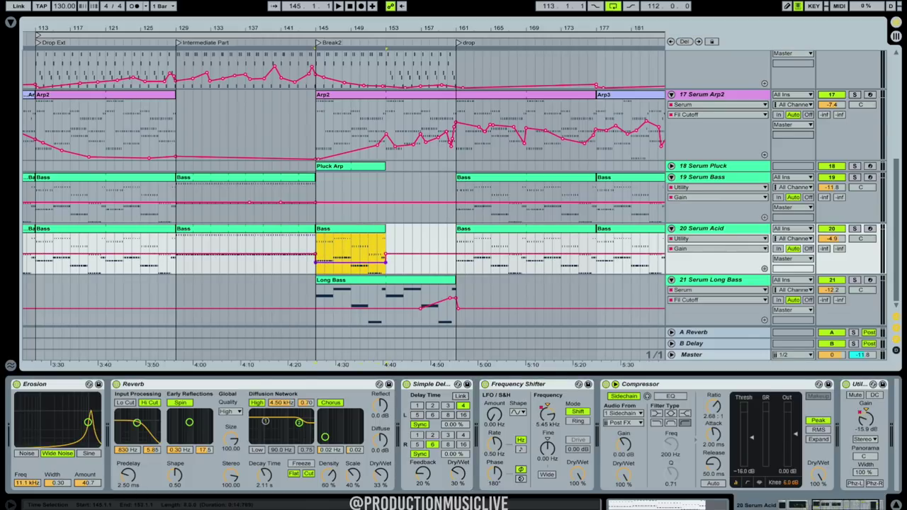
{"action": "left_click", "coordinate": [317, 264]}
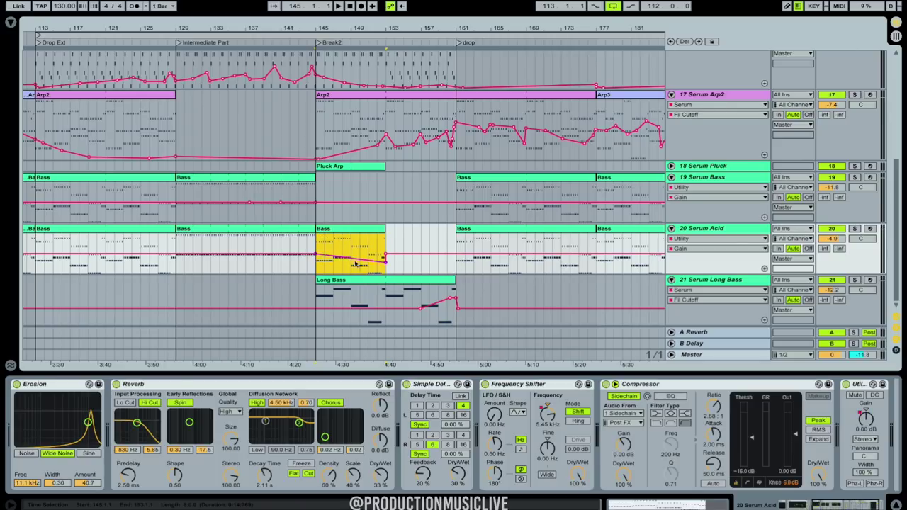
{"action": "left_click_drag", "start_coordinate": [387, 257], "coordinate": [383, 264]}
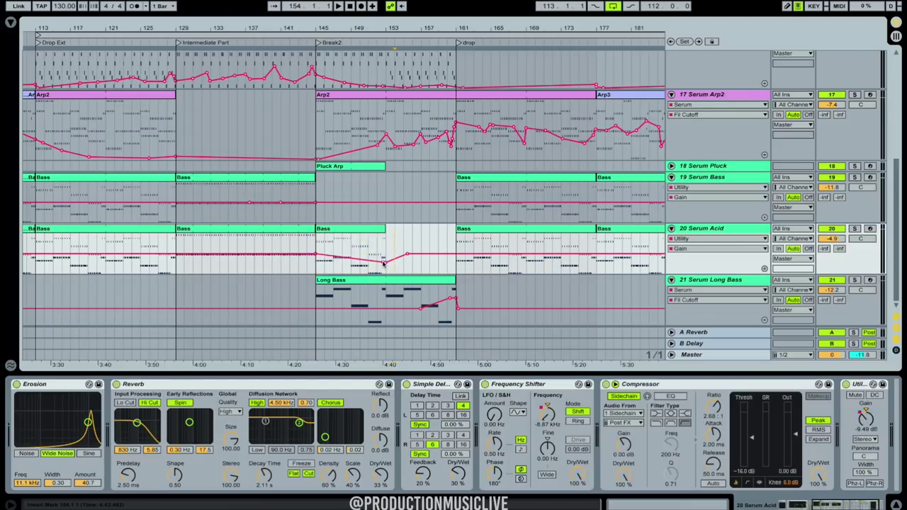
{"action": "left_click", "coordinate": [299, 248]}
{"action": "key", "text": "space"}
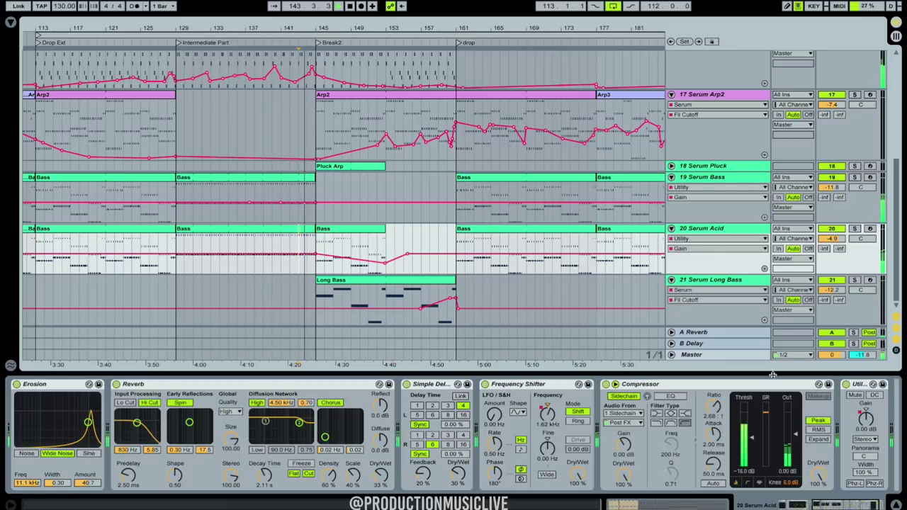
Lower the Serum Acid Gain low point at bar 153 further, and fold the Serum Bass, Serum Acid and Serum Long Bass tracks.
{"action": "scroll", "coordinate": [450, 107], "scroll_direction": "up", "scroll_amount": 5}
{"action": "left_click_drag", "start_coordinate": [378, 27], "coordinate": [419, 4]}
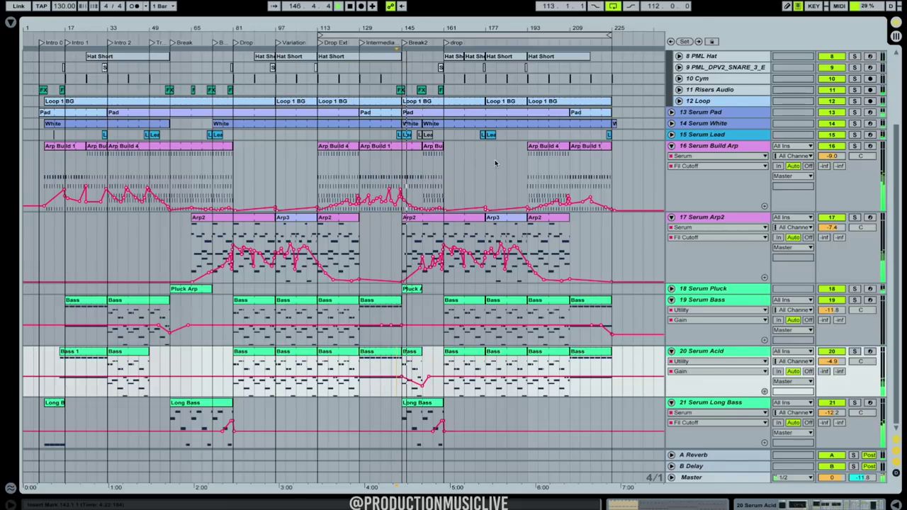
{"action": "left_click", "coordinate": [671, 301]}
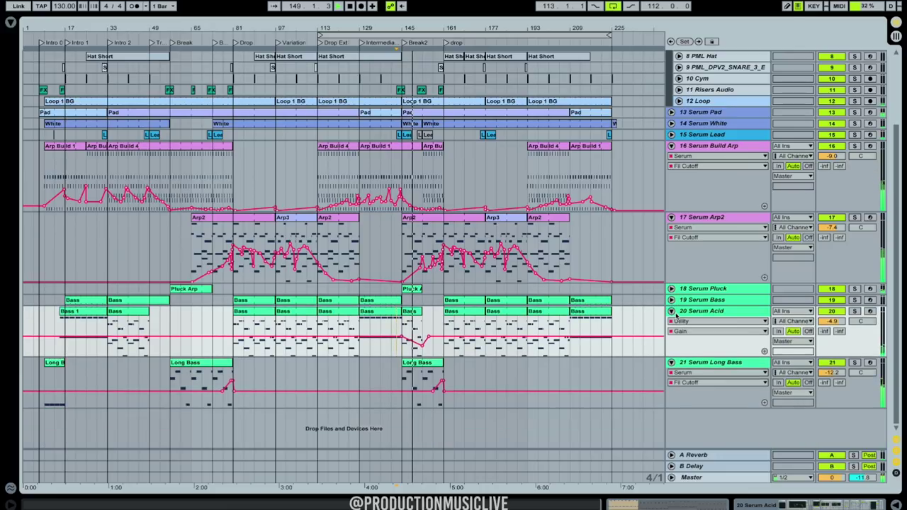
{"action": "left_click", "coordinate": [432, 350]}
{"action": "left_click_drag", "start_coordinate": [423, 347], "coordinate": [423, 353]}
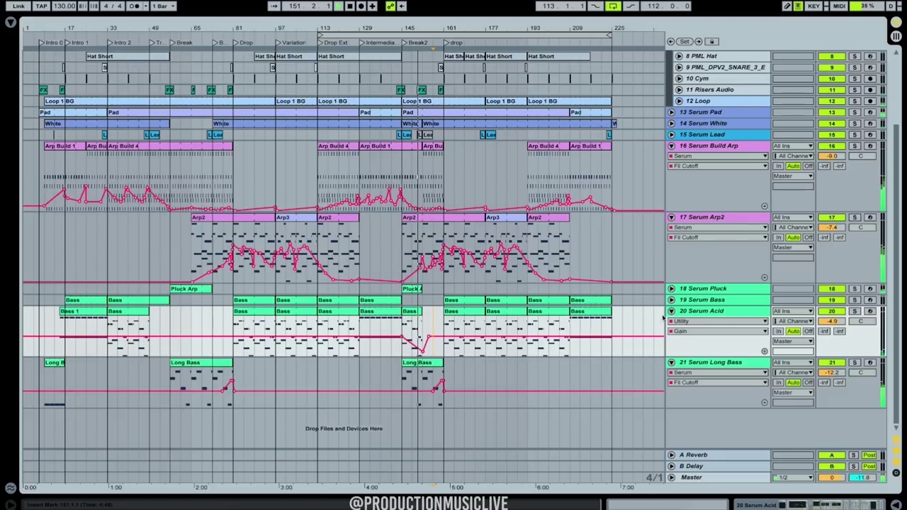
{"action": "left_click", "coordinate": [671, 363]}
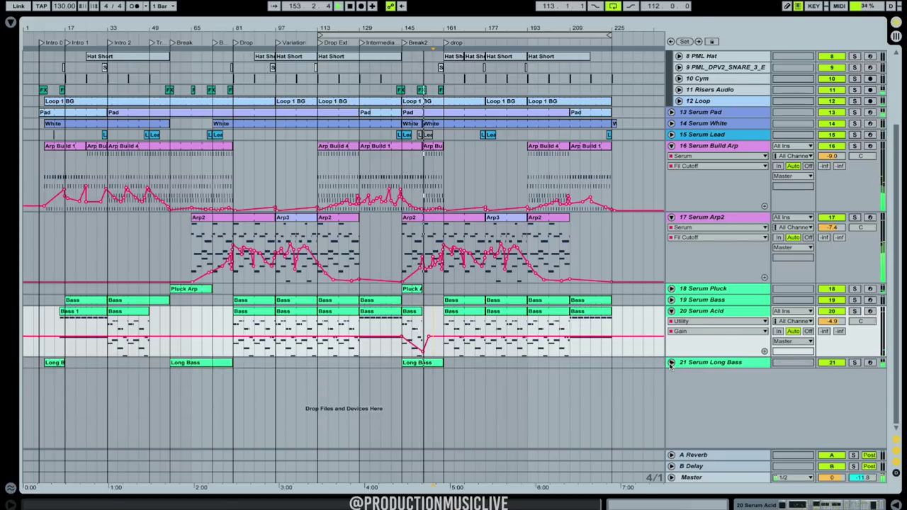
{"action": "left_click", "coordinate": [671, 311]}
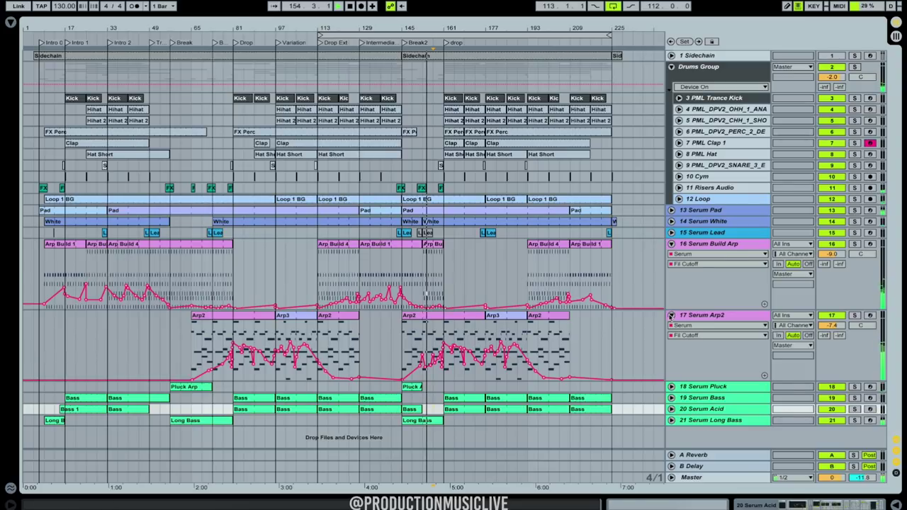
Fold Serum Arp2 and Serum Build Arp, and show the Serum Pad Fil Cutoff automation around Break2 during playback from bar 153.
{"action": "left_click", "coordinate": [671, 315]}
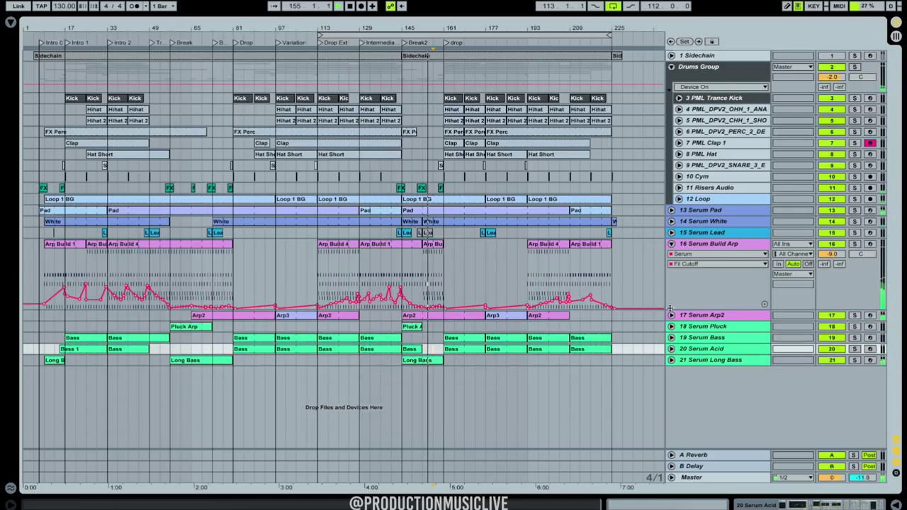
{"action": "left_click", "coordinate": [672, 244]}
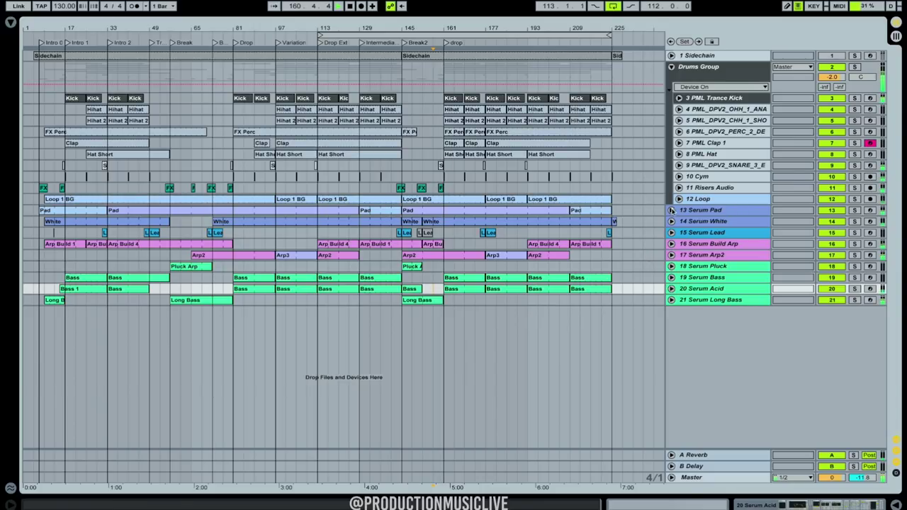
{"action": "left_click", "coordinate": [672, 210]}
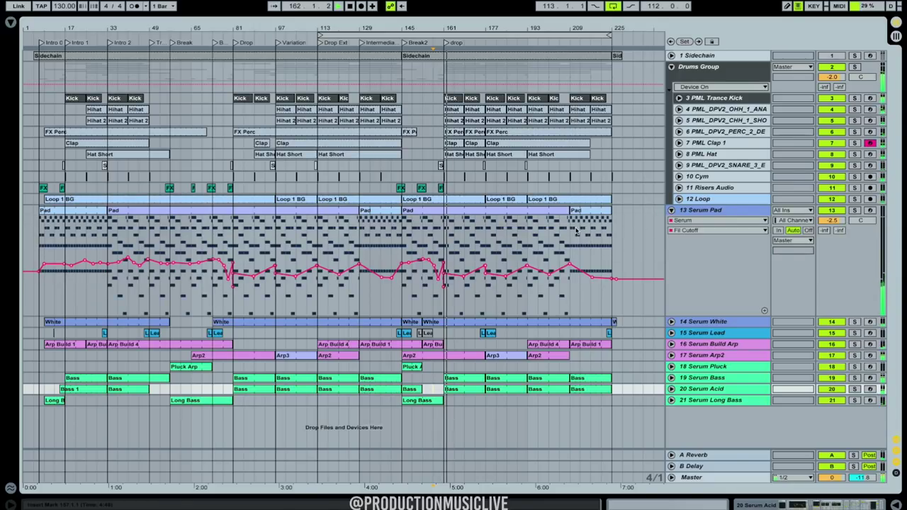
{"action": "left_click_drag", "start_coordinate": [429, 29], "coordinate": [425, 72]}
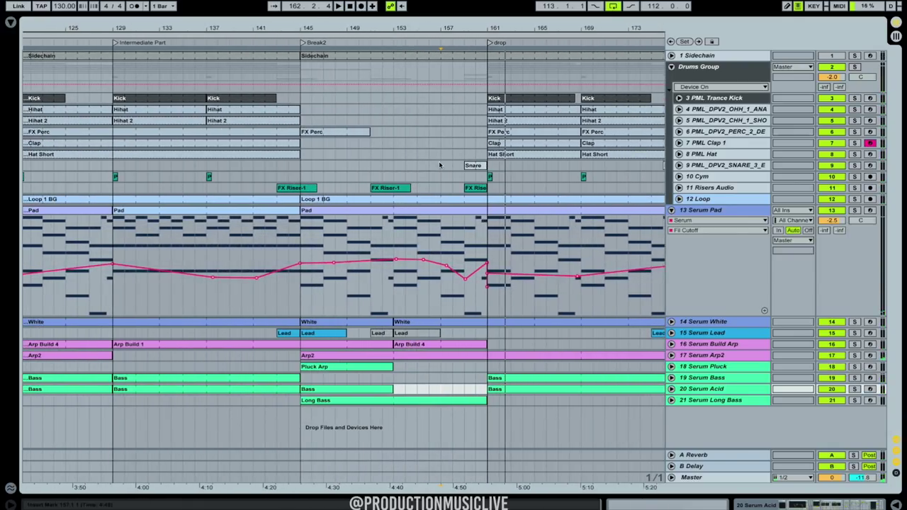
{"action": "left_click", "coordinate": [457, 251]}
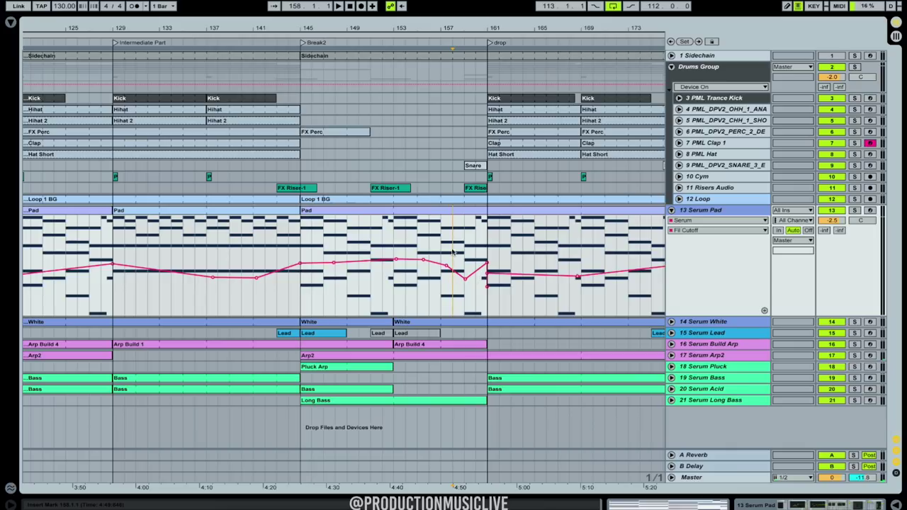
{"action": "key", "text": "space"}
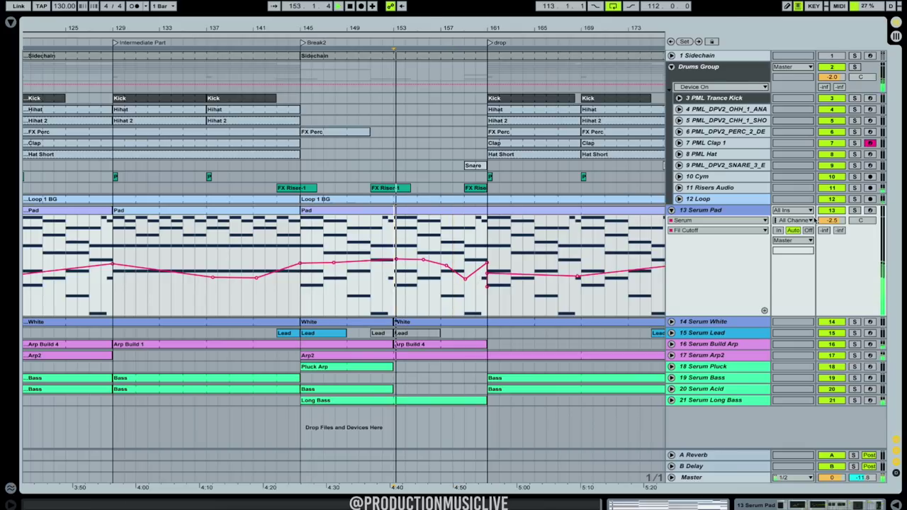
Solo Serum Pad and reshape its Fil Cutoff to dip after bar 153, rise to a peak at bar 161, and fall gradually into the drop.
{"action": "left_click", "coordinate": [438, 291]}
{"action": "mouse_move", "coordinate": [423, 259]}
{"action": "left_mouse_down"}
{"action": "mouse_move", "coordinate": [417, 271]}
{"action": "mouse_move", "coordinate": [446, 268]}
{"action": "mouse_move", "coordinate": [485, 242]}
{"action": "left_mouse_up"}
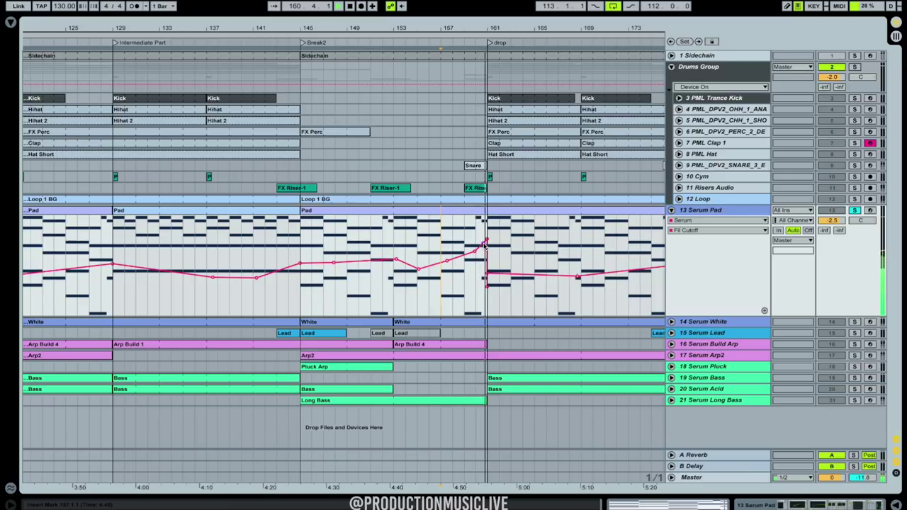
{"action": "left_click", "coordinate": [513, 274]}
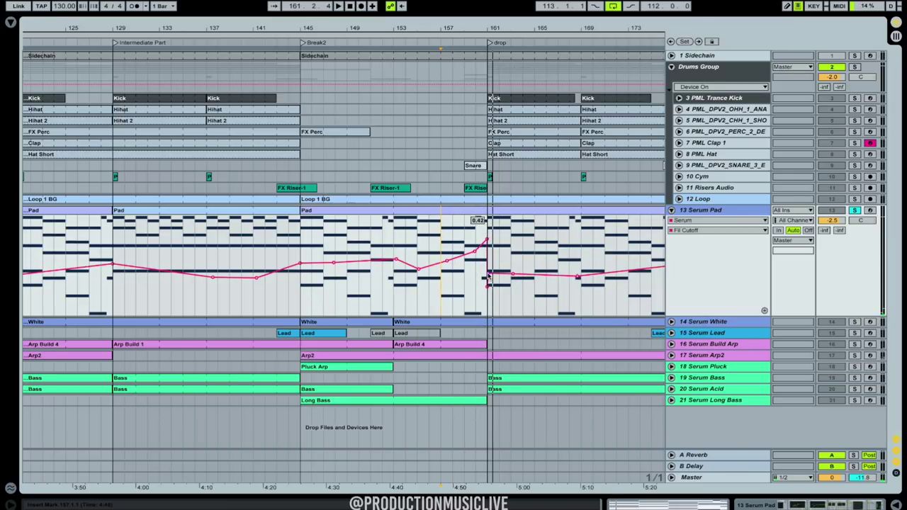
{"action": "left_click", "coordinate": [488, 282]}
{"action": "key", "text": "space"}
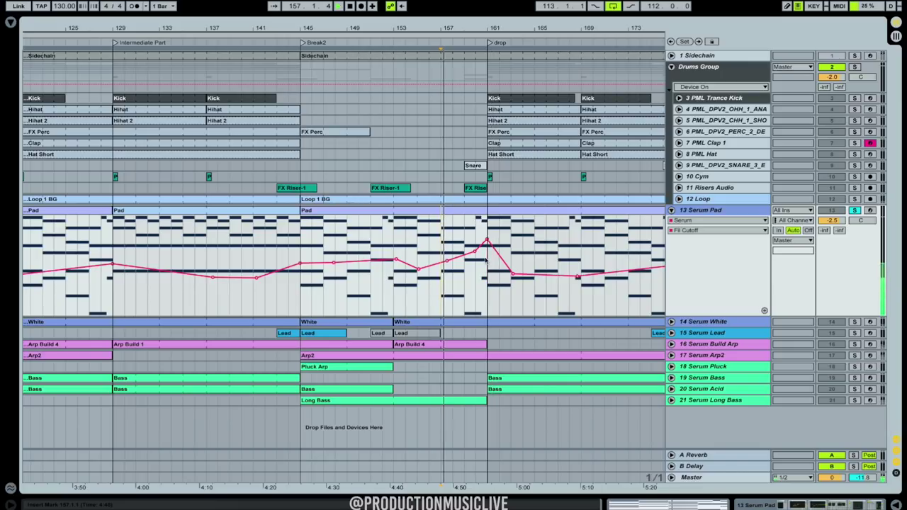
{"action": "left_click_drag", "start_coordinate": [499, 255], "coordinate": [497, 258]}
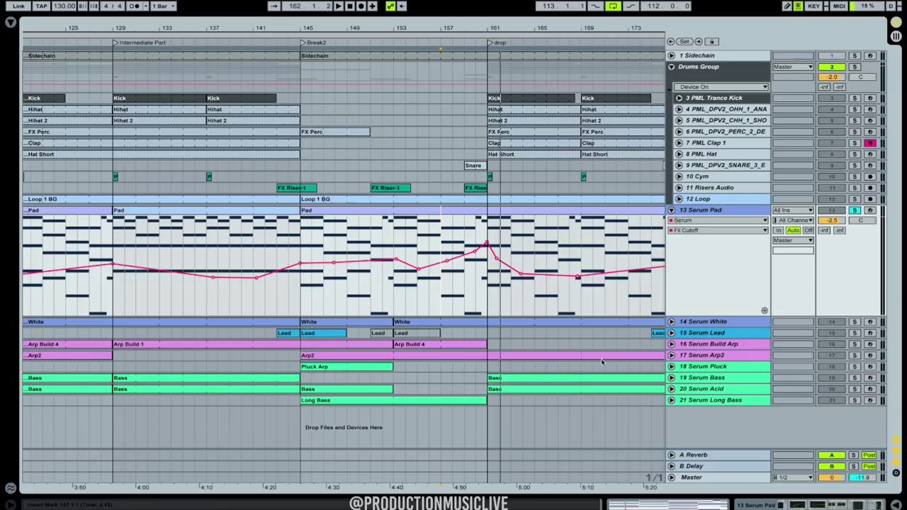
Solo Serum Arp2 together with Serum Pad and play the transition into the drop from bar 157.
{"action": "left_click", "coordinate": [716, 356]}
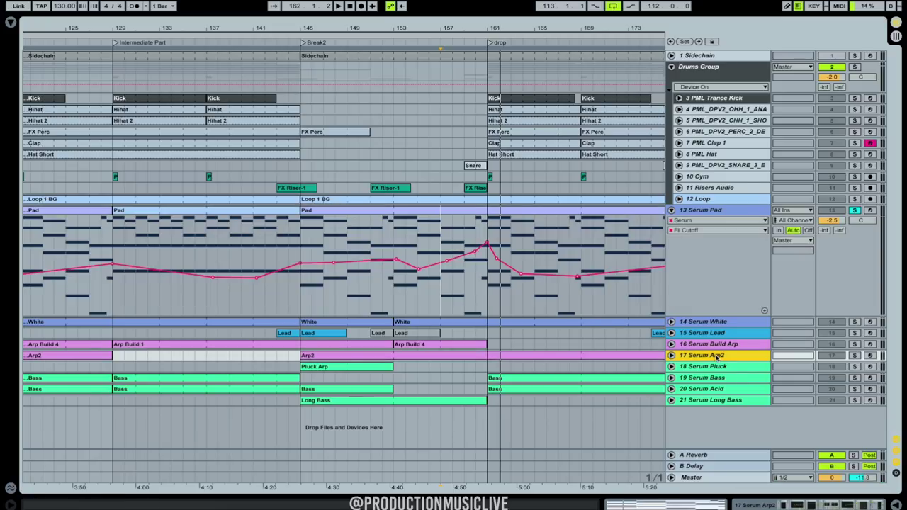
{"action": "left_click", "coordinate": [855, 356]}
{"action": "key", "text": "space"}
{"action": "key", "text": "space"}
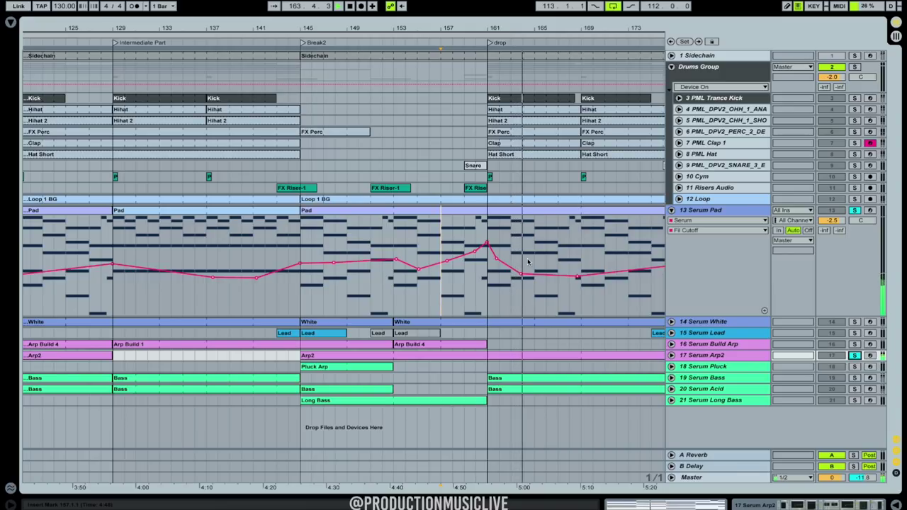
{"action": "mouse_move", "coordinate": [488, 245]}
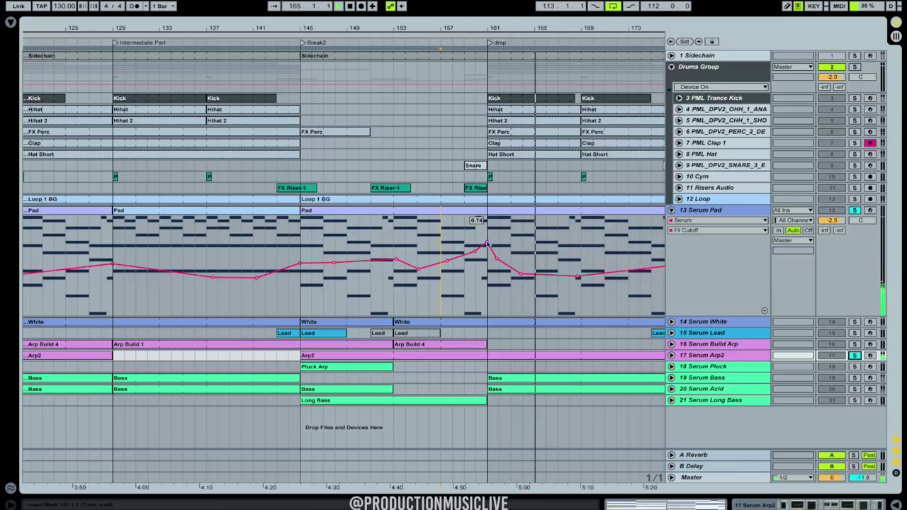
{"action": "key", "text": "space"}
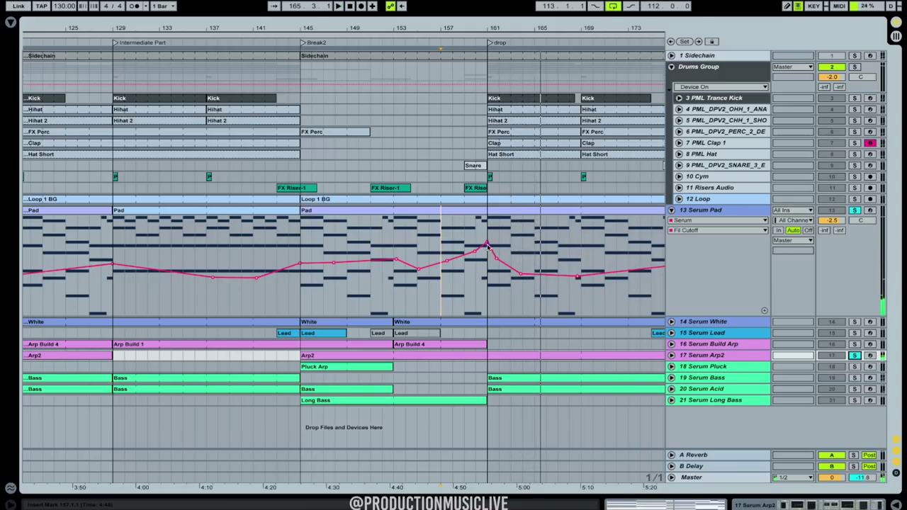
Lower the Serum Pad Fil Cutoff to about 0.60 just before bar 161, reduce the peak at bar 161, and play the transition.
{"action": "left_click", "coordinate": [470, 258]}
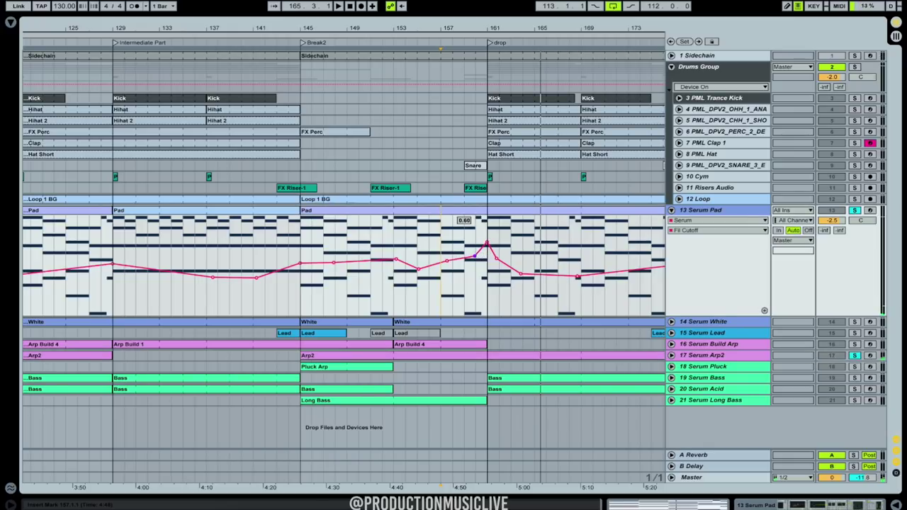
{"action": "left_click", "coordinate": [488, 241]}
{"action": "key", "text": "space"}
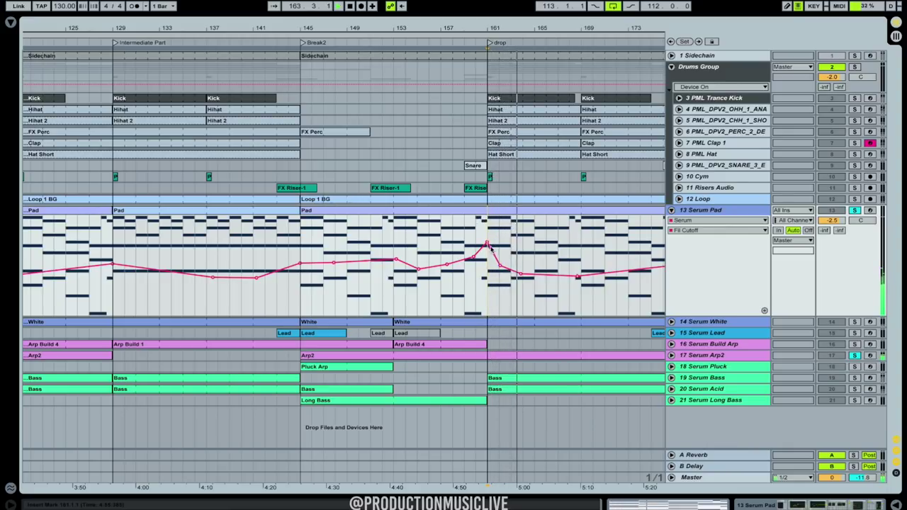
{"action": "left_click", "coordinate": [460, 244]}
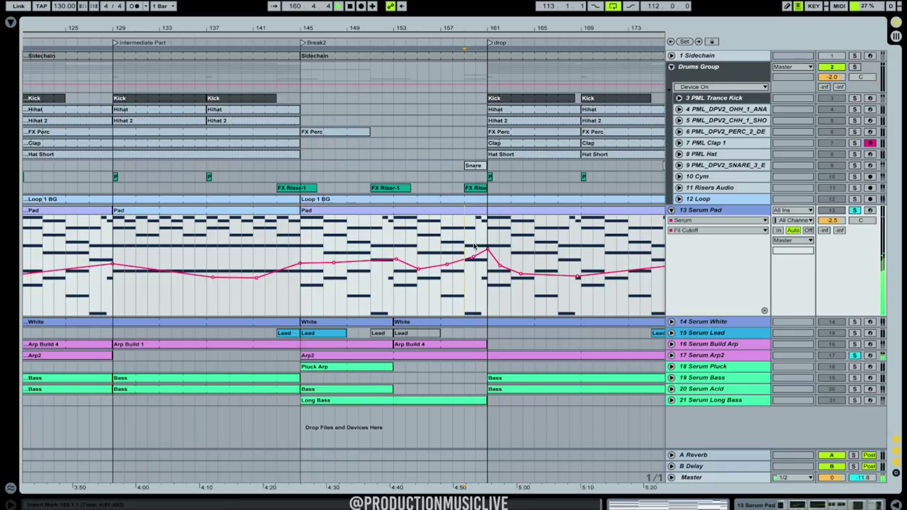
{"action": "left_click_drag", "start_coordinate": [488, 250], "coordinate": [487, 251]}
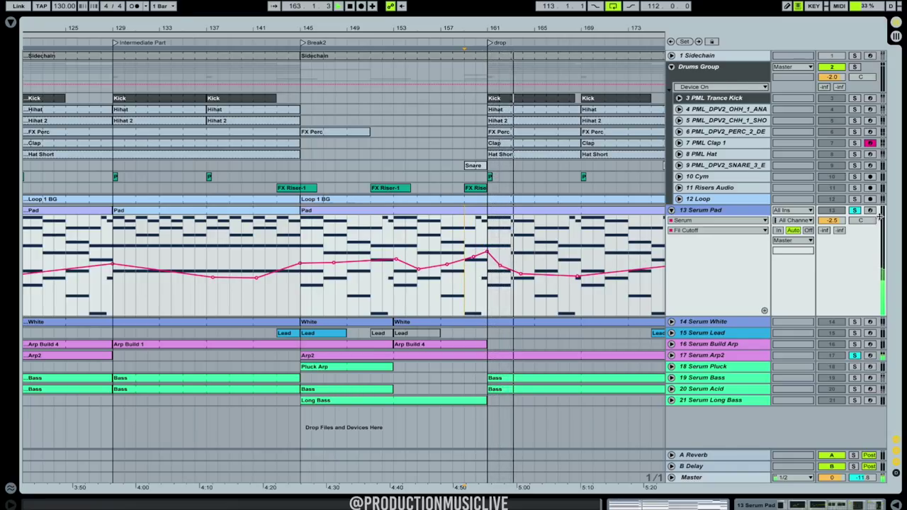
Unsolo Serum Pad and Serum Arp2, fold Serum Pad in the full arrangement view, and stop playback.
{"action": "left_click", "coordinate": [855, 210]}
{"action": "left_click_drag", "start_coordinate": [499, 27], "coordinate": [500, 6]}
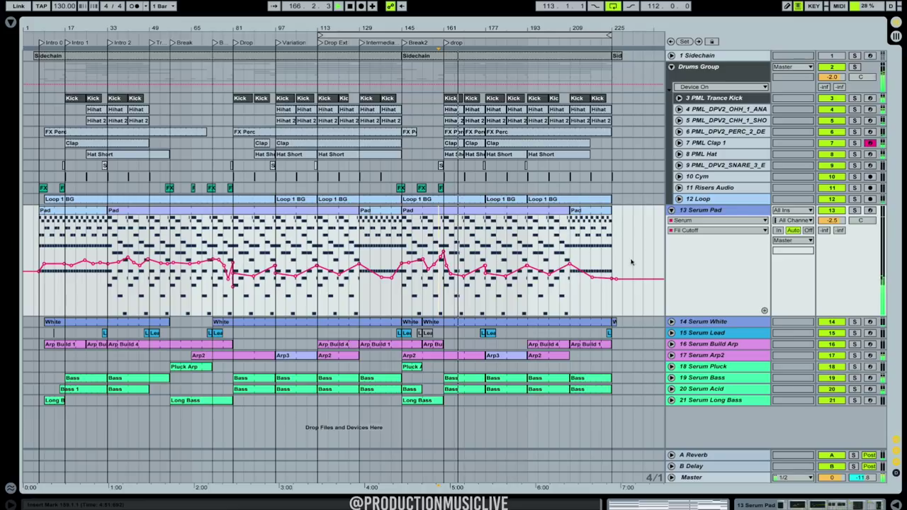
{"action": "left_click", "coordinate": [672, 211]}
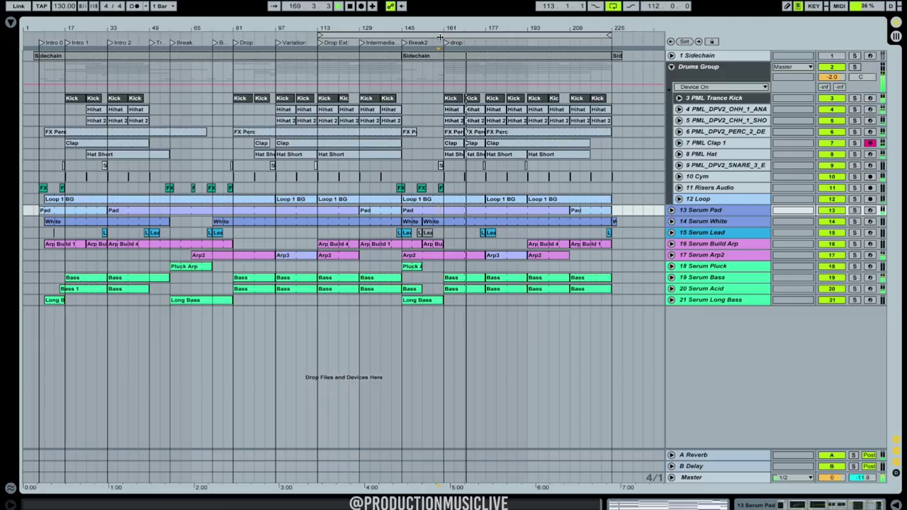
{"action": "key", "text": "space"}
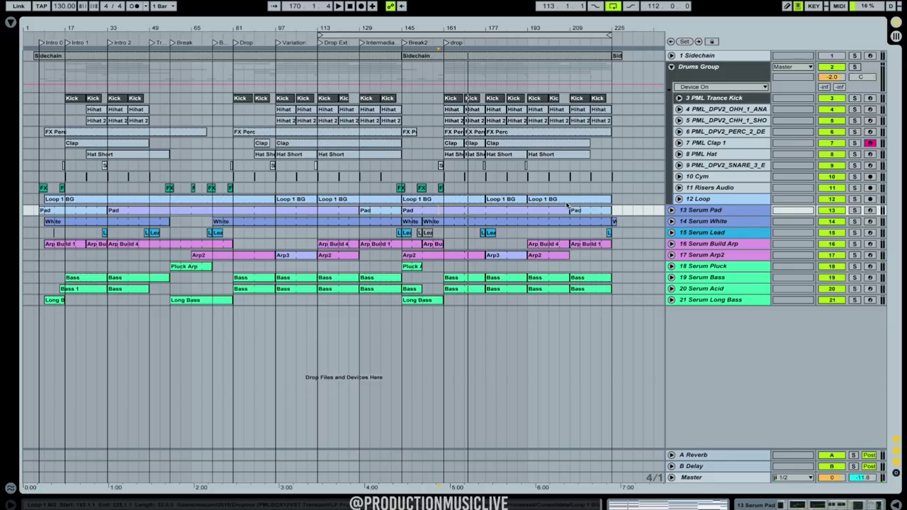
{"action": "left_click", "coordinate": [672, 255]}
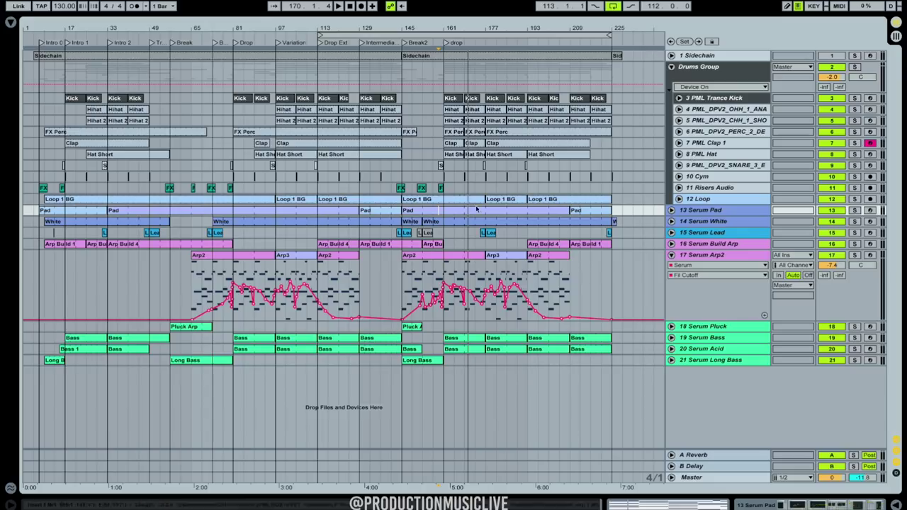
{"action": "left_click", "coordinate": [672, 255]}
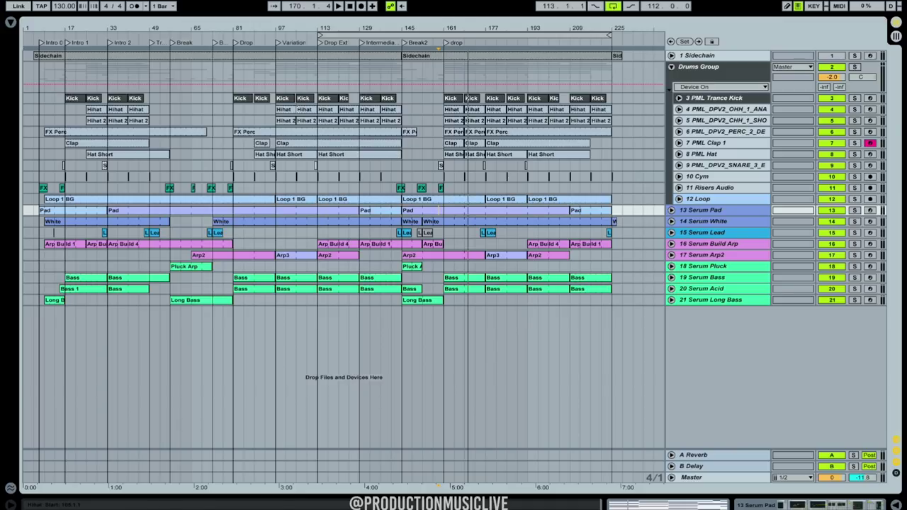
Extend the start of the loop region back to bar 5 so it covers the whole arrangement up to bar 225.
{"action": "left_click_drag", "start_coordinate": [321, 33], "coordinate": [45, 34]}
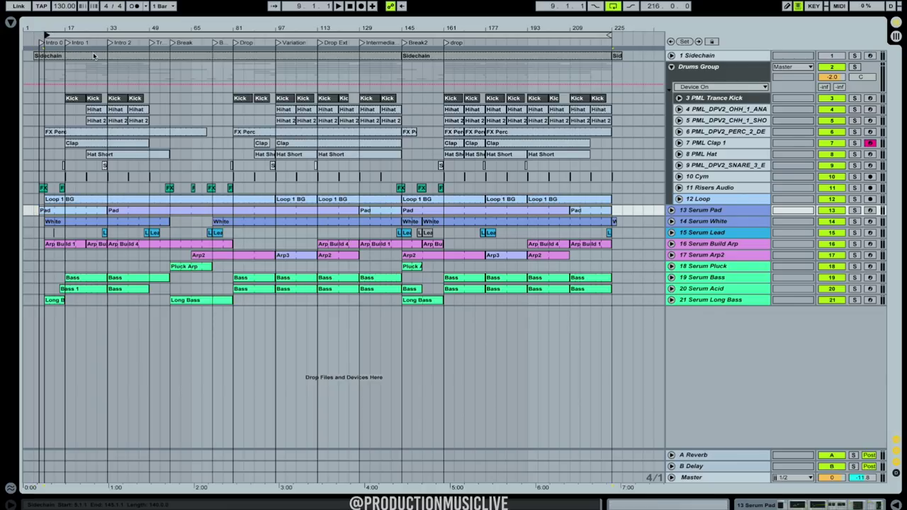
{"action": "left_click_drag", "start_coordinate": [45, 34], "coordinate": [35, 34]}
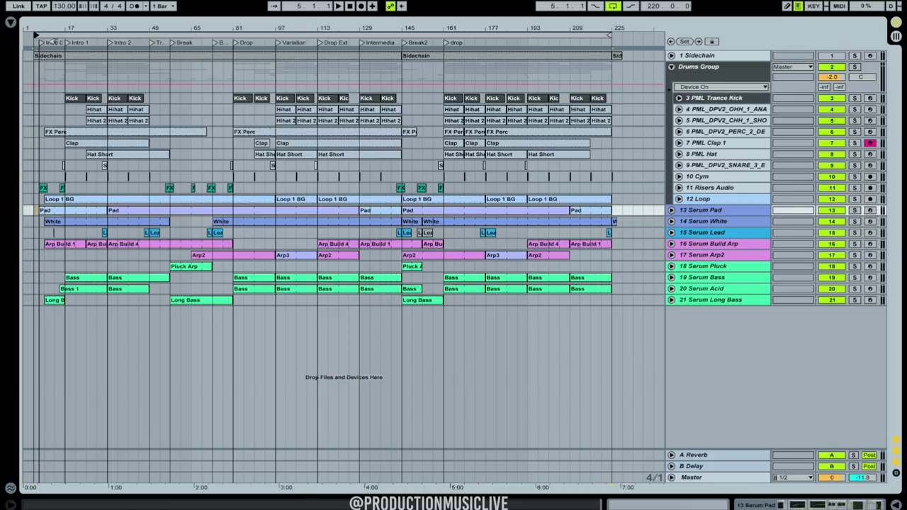
{"action": "left_click", "coordinate": [613, 35]}
Unfold Serum Build Arp and Serum Arp2, and play the arrangement from the first intro locator with the system volume raised.
{"action": "left_click", "coordinate": [671, 244]}
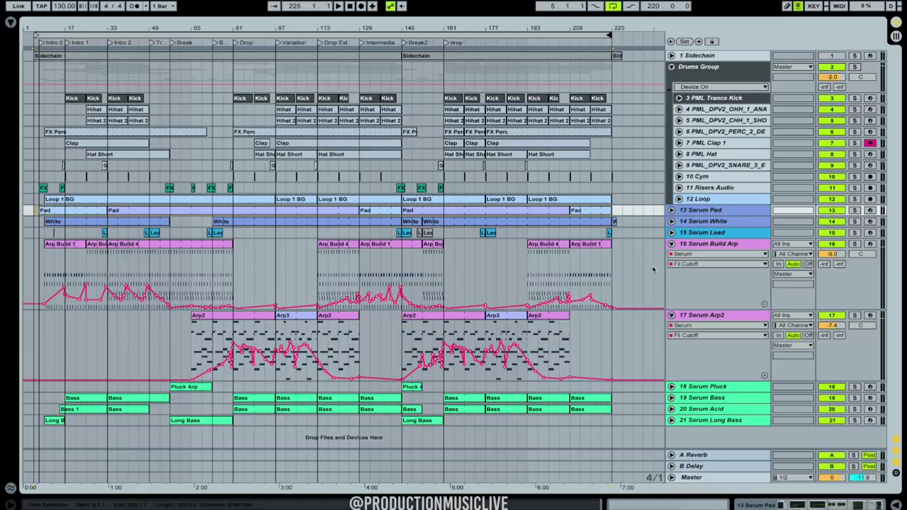
{"action": "left_click", "coordinate": [41, 44]}
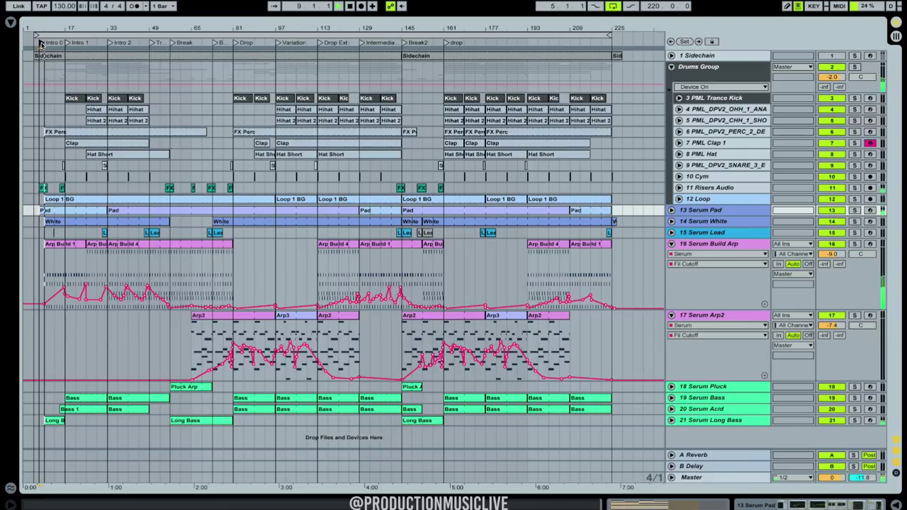
{"action": "key", "text": "XF86AudioRaiseVolume"}
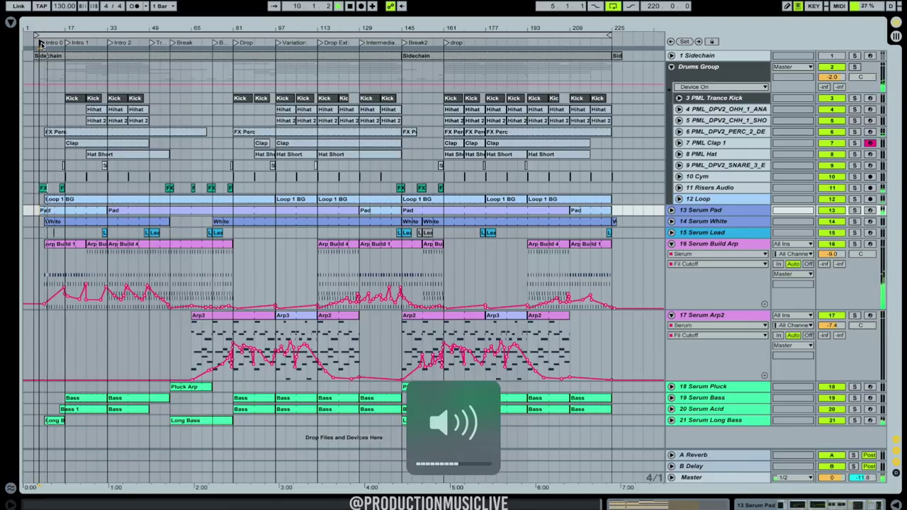
Add a locator named Var2 at bar 177.
{"action": "left_click_drag", "start_coordinate": [223, 27], "coordinate": [228, 32]}
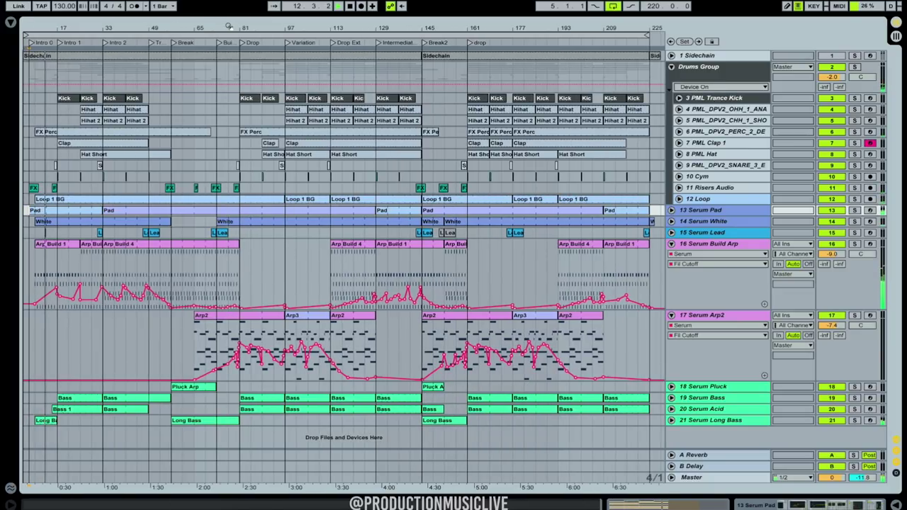
{"action": "right_click", "coordinate": [512, 42]}
{"action": "left_click", "coordinate": [528, 72]}
{"action": "key", "text": "ctrl+r"}
{"action": "type", "text": "Var"}
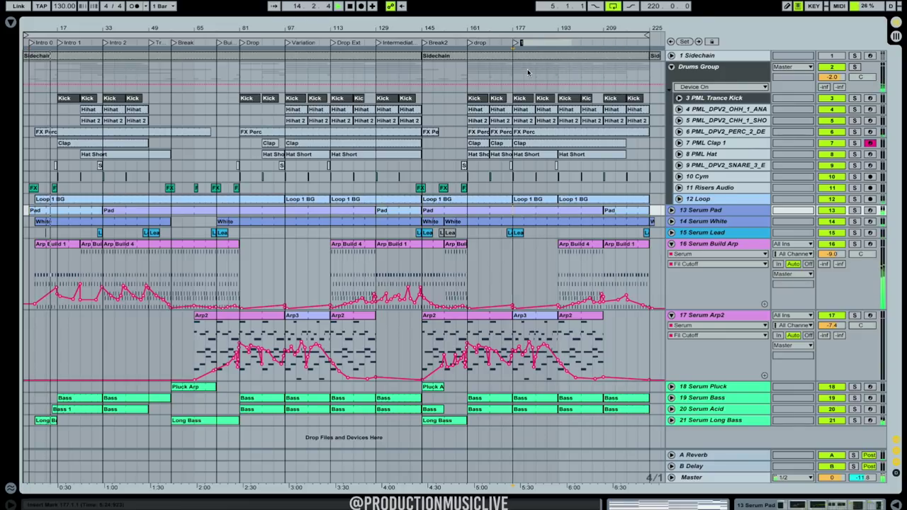
{"action": "type", "text": "2"}
{"action": "key", "text": "Return"}
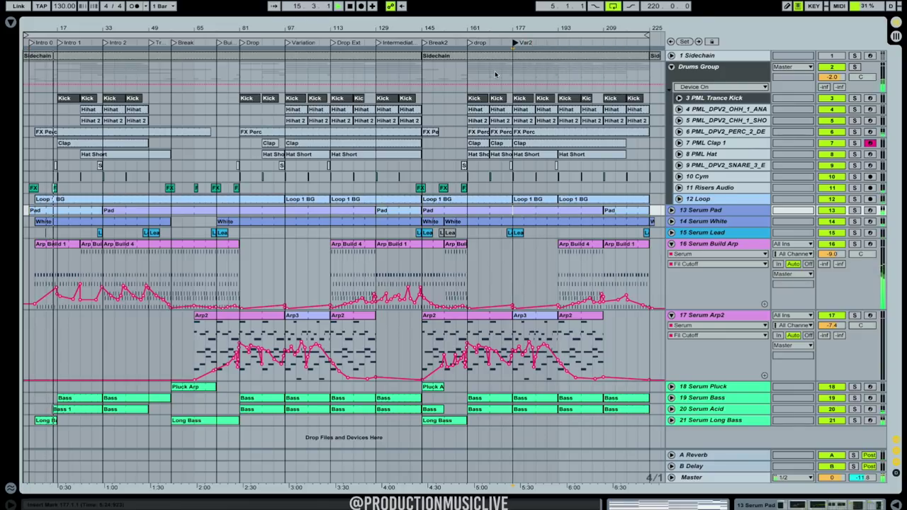
Rename the drop locator at bar 161 to Drop2.
{"action": "right_click", "coordinate": [477, 47]}
{"action": "left_click", "coordinate": [485, 57]}
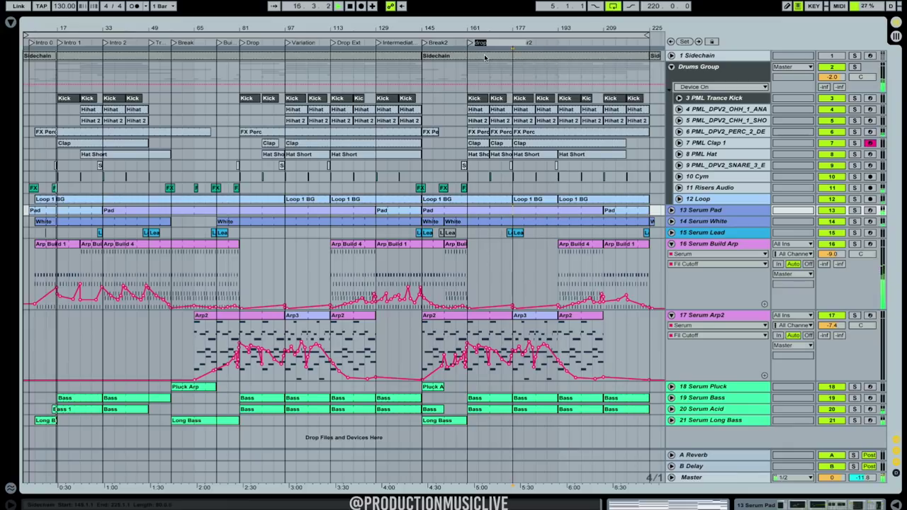
{"action": "key", "text": "Right"}
{"action": "type", "text": "Drop2"}
{"action": "key", "text": "Return"}
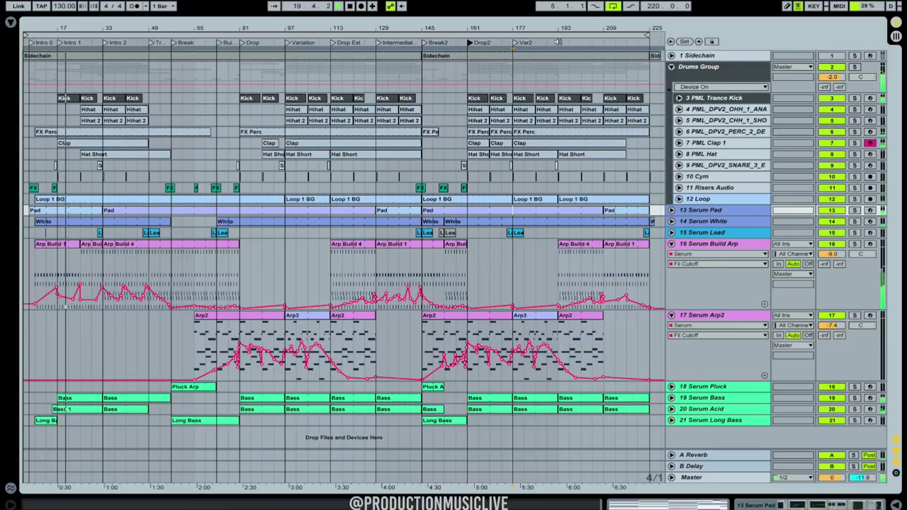
Add a locator named Exit2 at bar 193.
{"action": "right_click", "coordinate": [558, 42]}
{"action": "left_click", "coordinate": [578, 71]}
{"action": "type", "text": "Exit2"}
{"action": "key", "text": "Return"}
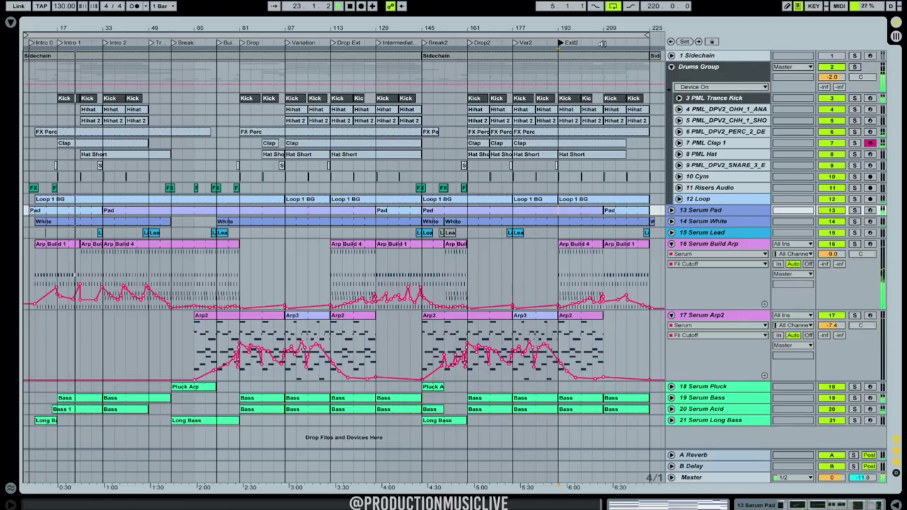
Add a locator named Outro at bar 209.
{"action": "right_click", "coordinate": [604, 43]}
{"action": "left_click", "coordinate": [620, 71]}
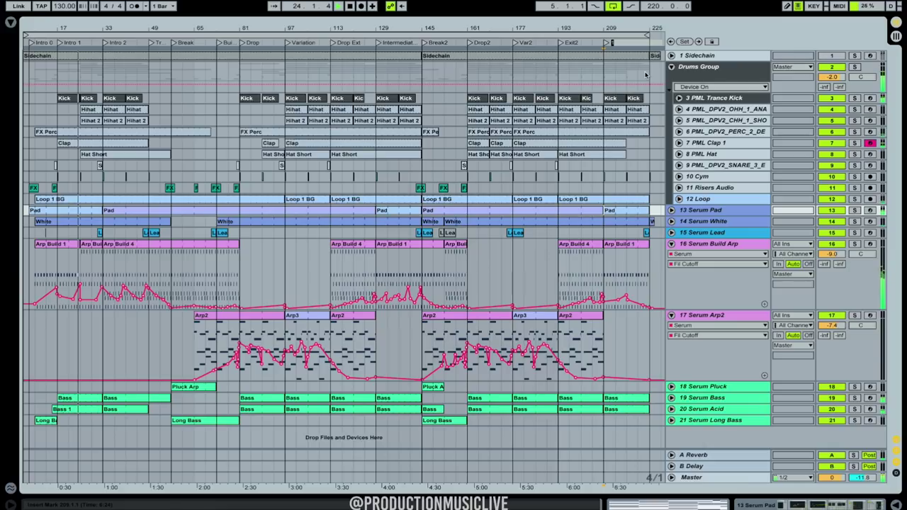
{"action": "type", "text": "Outro"}
{"action": "key", "text": "Return"}
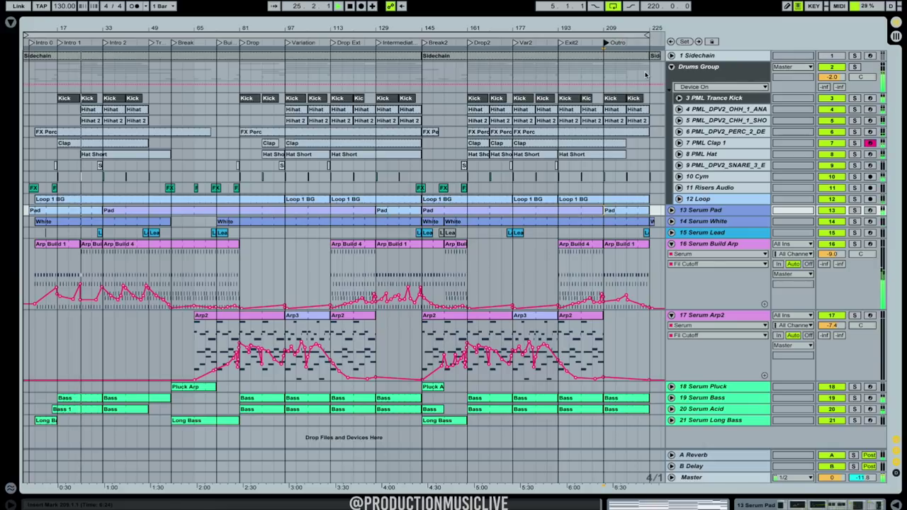
Lower the system volume, unfold the Serum Pad track and reduce the heights of Serum Pad and Serum Arp2.
{"action": "left_click_drag", "start_coordinate": [630, 29], "coordinate": [611, 29]}
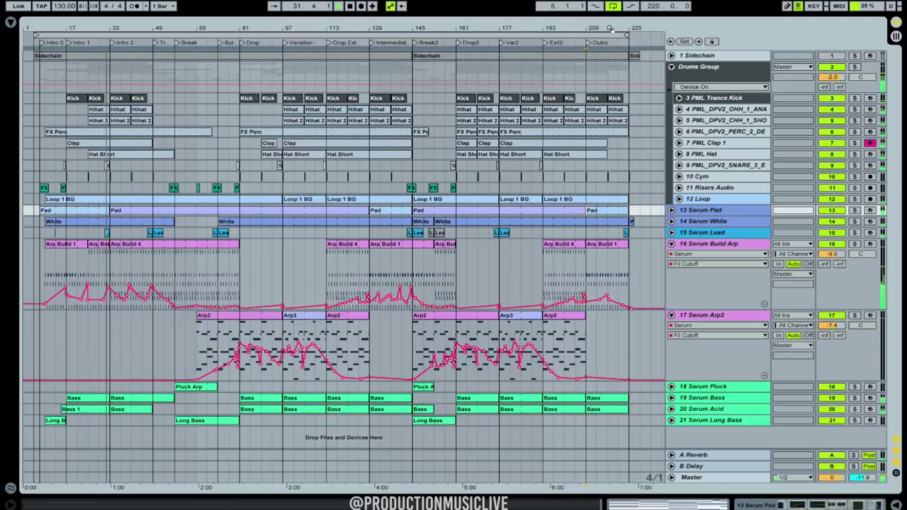
{"action": "key", "text": "XF86AudioLowerVolume"}
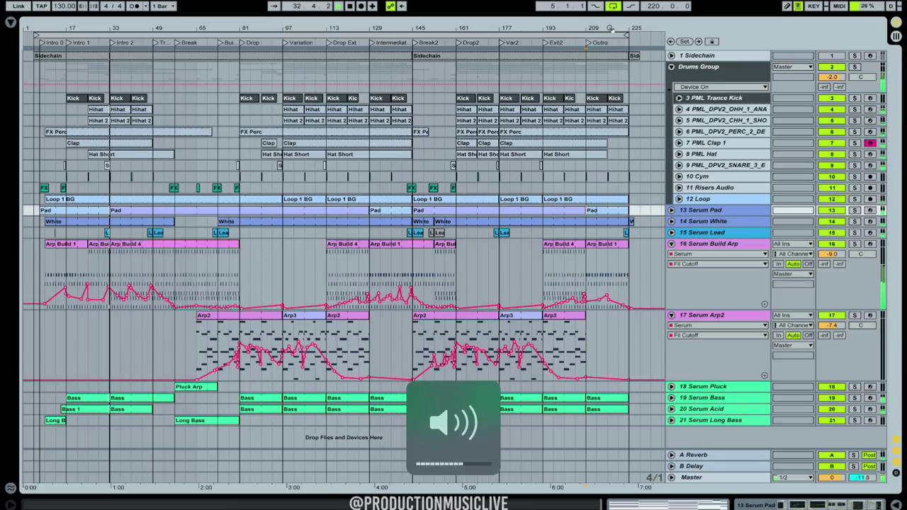
{"action": "left_click", "coordinate": [671, 210]}
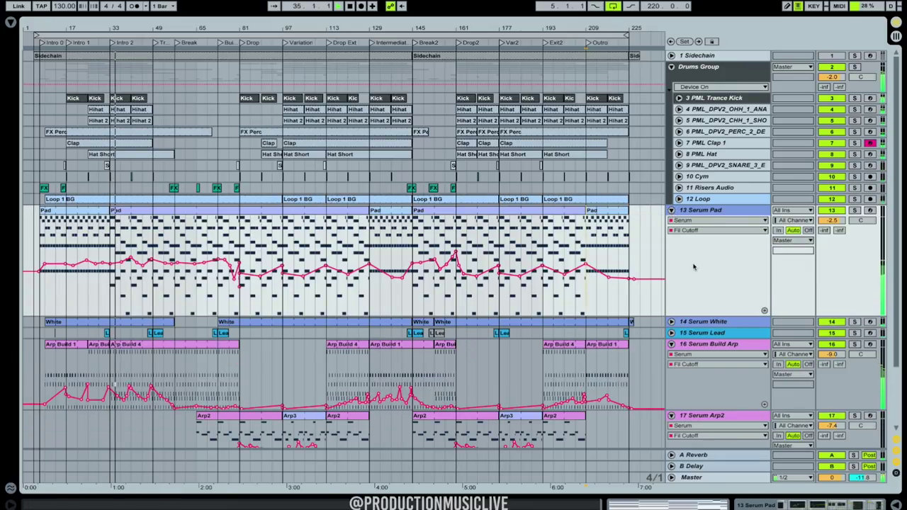
{"action": "left_click_drag", "start_coordinate": [709, 317], "coordinate": [714, 266]}
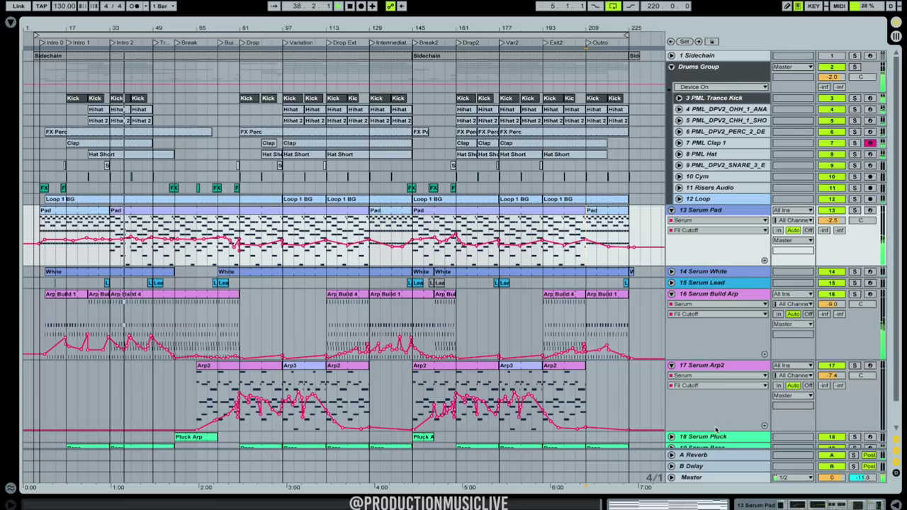
{"action": "left_click_drag", "start_coordinate": [716, 428], "coordinate": [719, 408]}
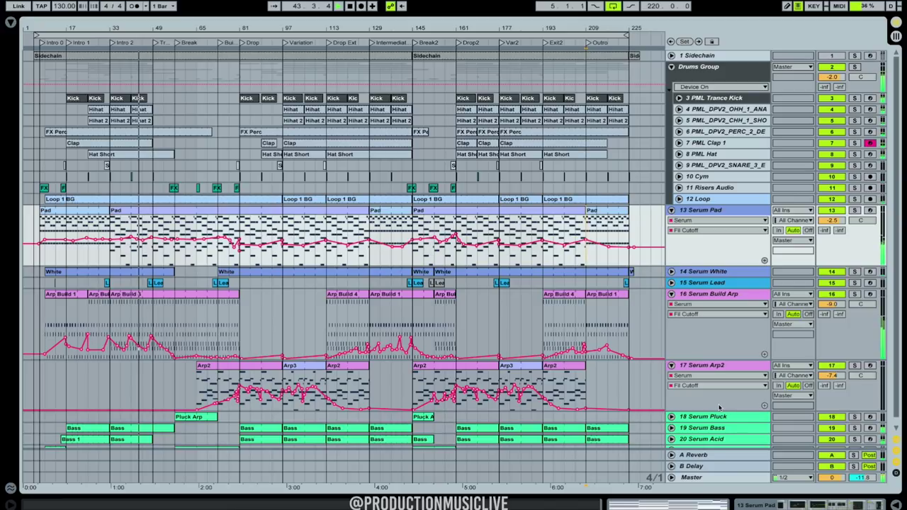
Unfold the Serum White track at a reduced height and rename it Serum White Noise.
{"action": "left_click", "coordinate": [672, 272]}
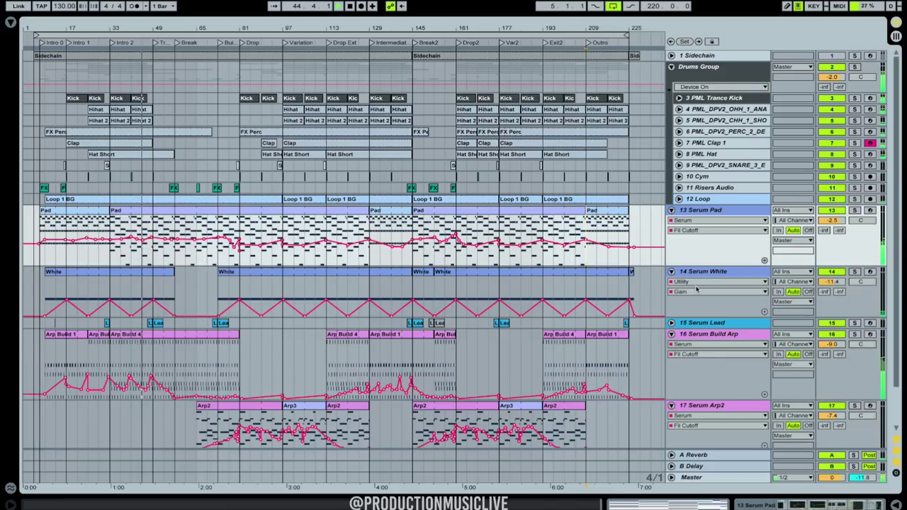
{"action": "left_click_drag", "start_coordinate": [707, 321], "coordinate": [705, 301]}
{"action": "left_click", "coordinate": [728, 274]}
{"action": "key", "text": "super+r"}
{"action": "key", "text": "Right"}
{"action": "type", "text": "Noise"}
{"action": "key", "text": "Return"}
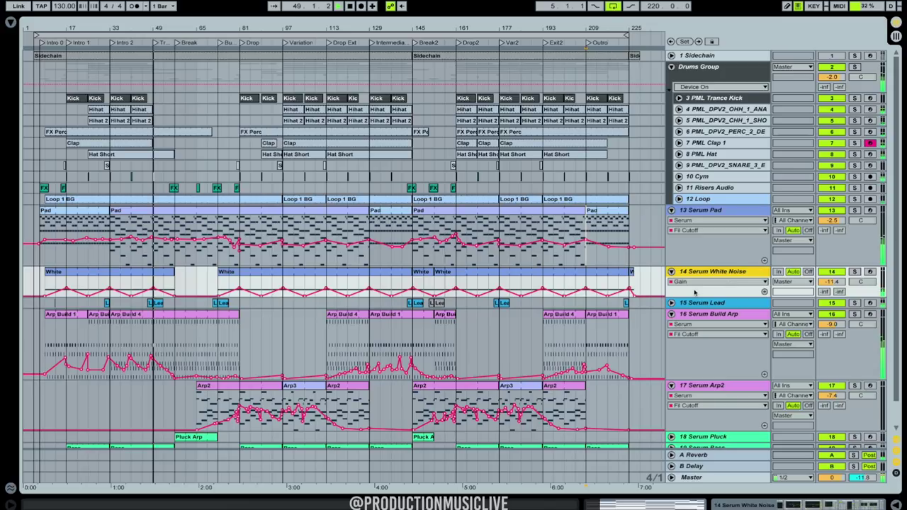
Unfold the Serum Lead and Risers Audio tracks and keep Serum Lead at a reduced height.
{"action": "left_click", "coordinate": [671, 302]}
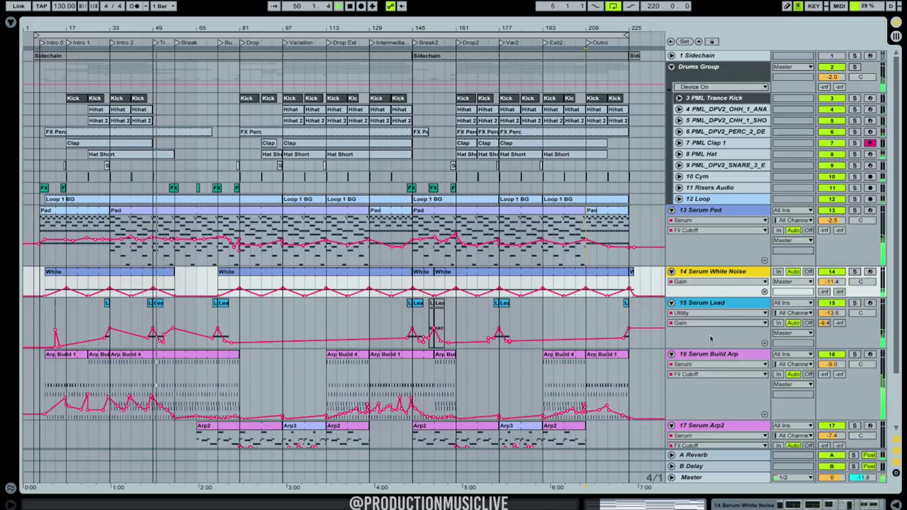
{"action": "left_click_drag", "start_coordinate": [718, 348], "coordinate": [718, 327]}
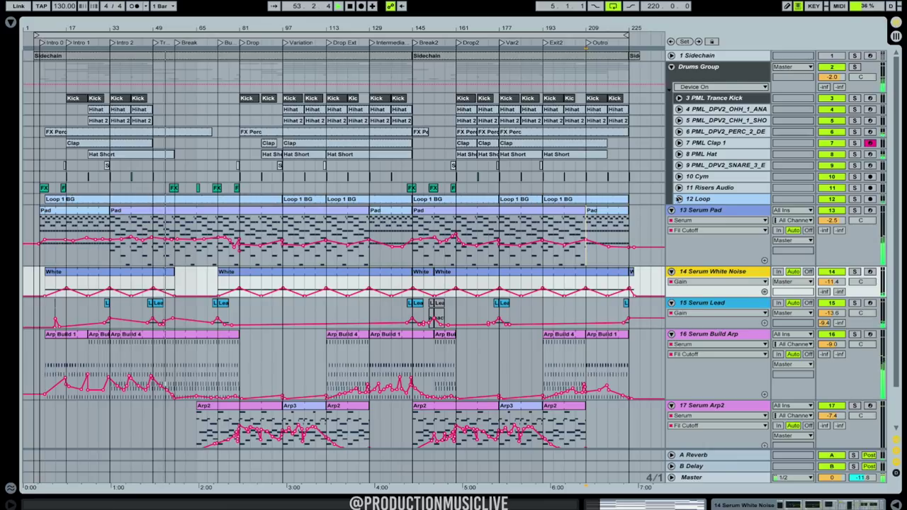
{"action": "left_click", "coordinate": [679, 188]}
{"action": "left_click_drag", "start_coordinate": [732, 231], "coordinate": [733, 203]}
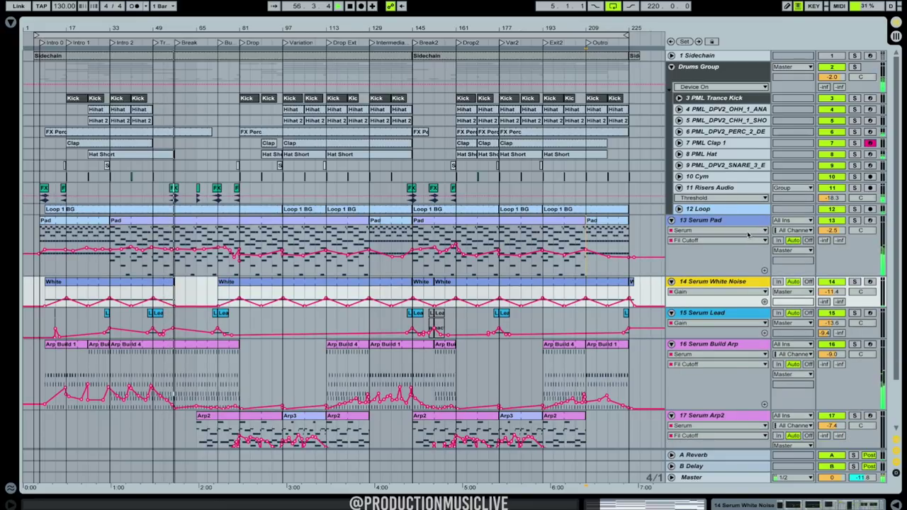
Reduce the height of the Serum Build Arp track so more tracks fit in the arrangement.
{"action": "scroll", "coordinate": [693, 301], "scroll_direction": "down", "scroll_amount": 2}
{"action": "scroll", "coordinate": [693, 300], "scroll_direction": "down", "scroll_amount": 2}
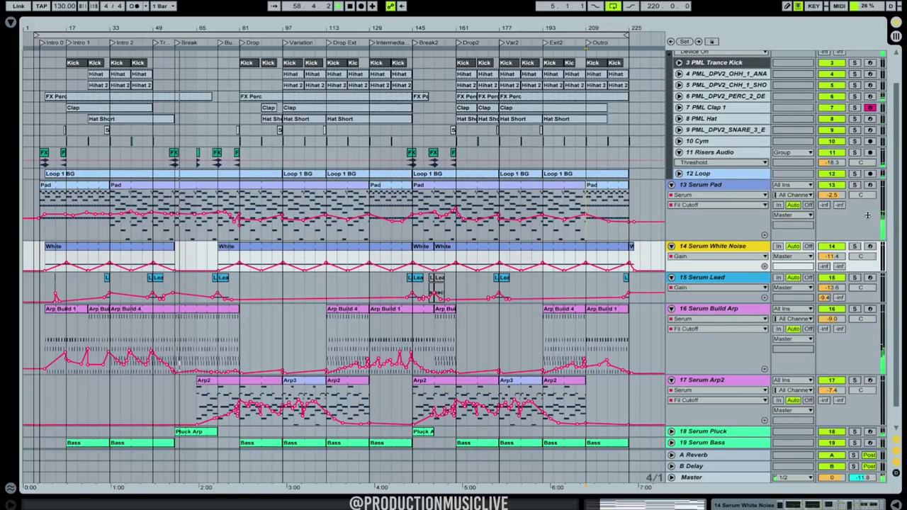
{"action": "scroll", "coordinate": [694, 301], "scroll_direction": "down", "scroll_amount": 1}
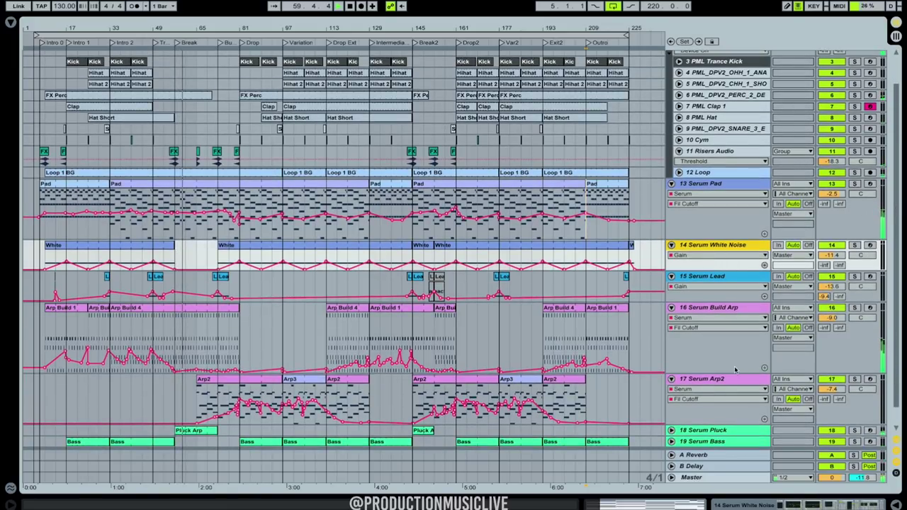
{"action": "left_click_drag", "start_coordinate": [735, 369], "coordinate": [744, 346]}
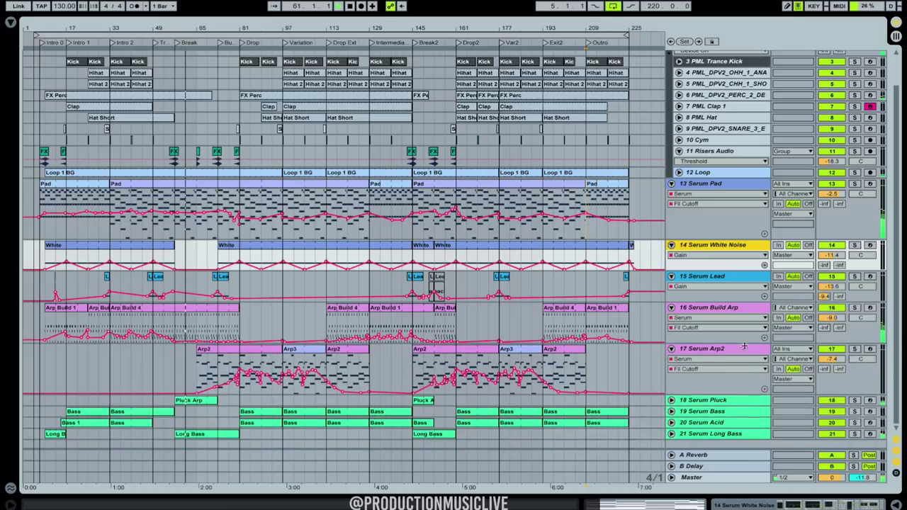
Unfold Serum Acid at a reduced height and show its Frequency Shifter Coarse automation.
{"action": "left_click", "coordinate": [671, 422]}
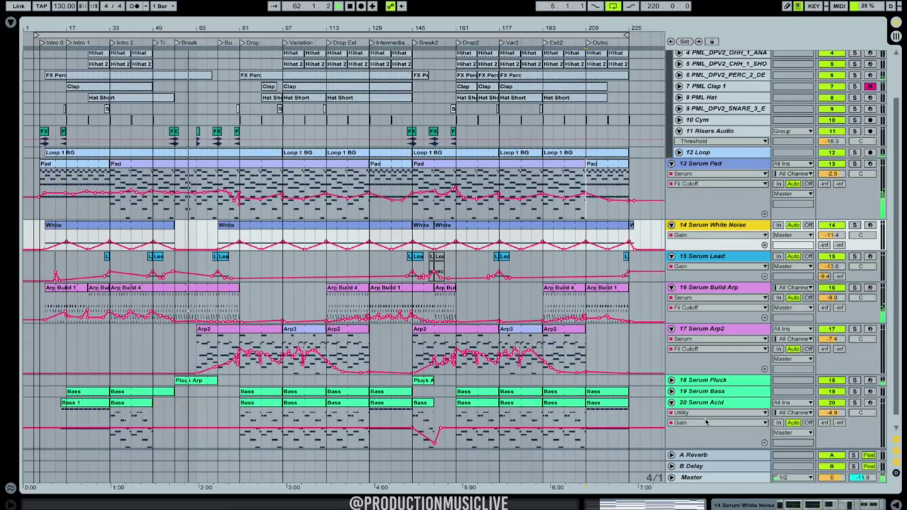
{"action": "scroll", "coordinate": [706, 422], "scroll_direction": "down", "scroll_amount": 1}
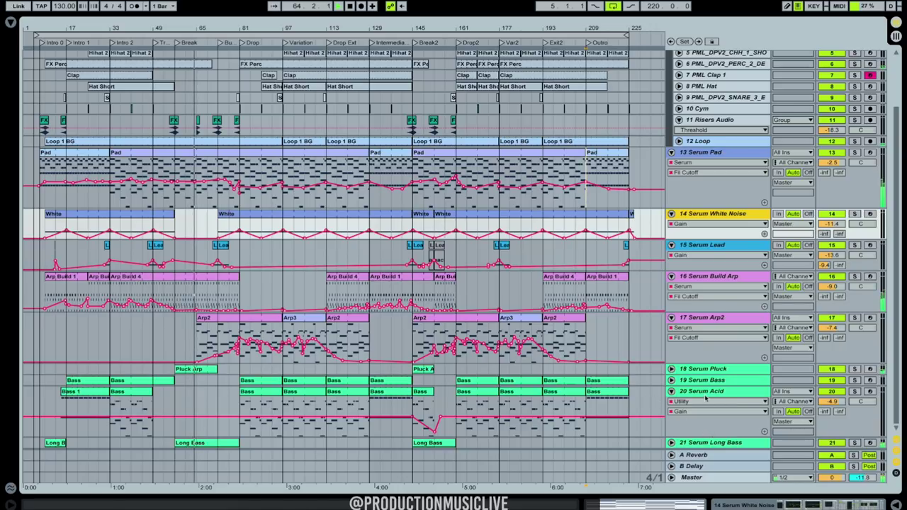
{"action": "left_click", "coordinate": [713, 401]}
{"action": "left_click", "coordinate": [702, 482]}
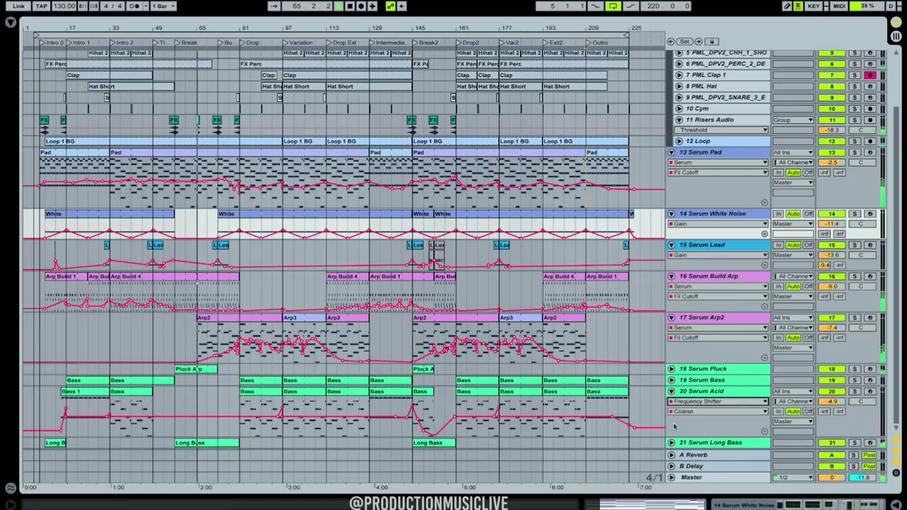
{"action": "left_click_drag", "start_coordinate": [711, 437], "coordinate": [712, 426]}
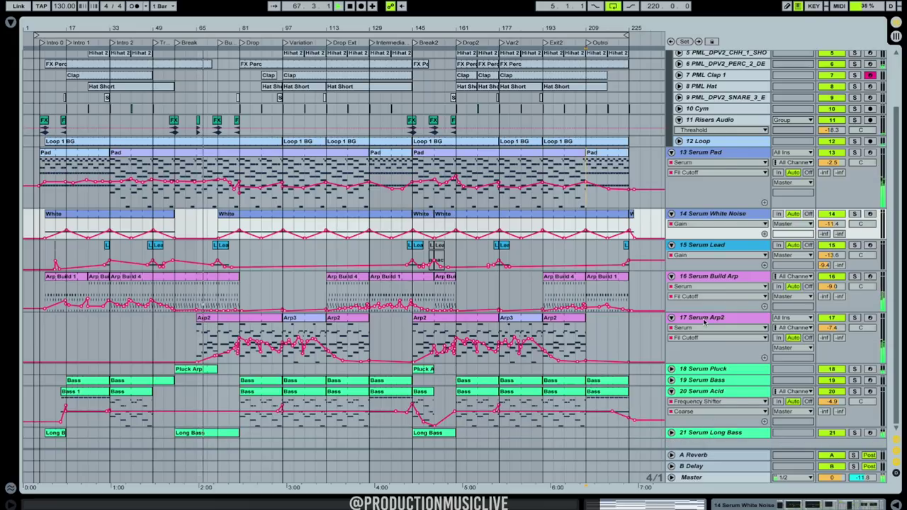
Reduce the heights of Serum Pad and Serum Arp2, and extend the arrangement loop to a length of 224 bars.
{"action": "left_click_drag", "start_coordinate": [723, 208], "coordinate": [722, 191]}
{"action": "left_click_drag", "start_coordinate": [898, 223], "coordinate": [897, 206]}
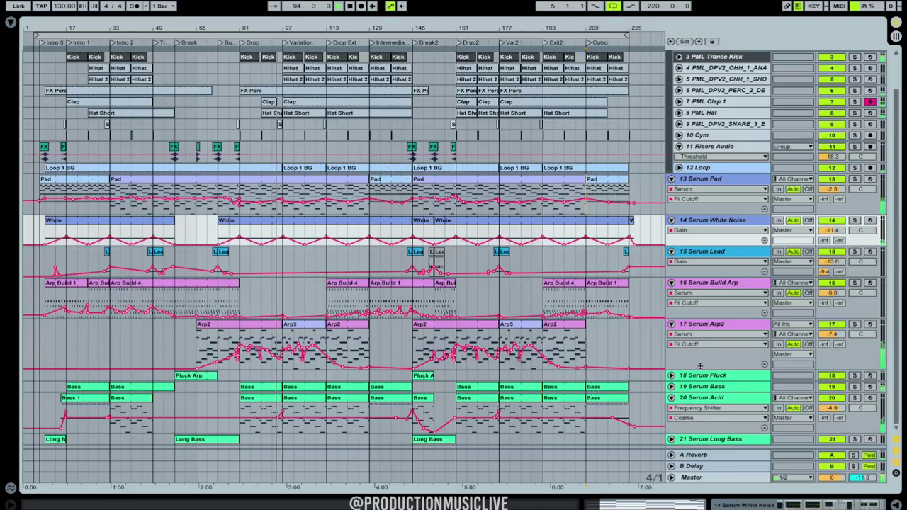
{"action": "left_click_drag", "start_coordinate": [700, 366], "coordinate": [702, 360]}
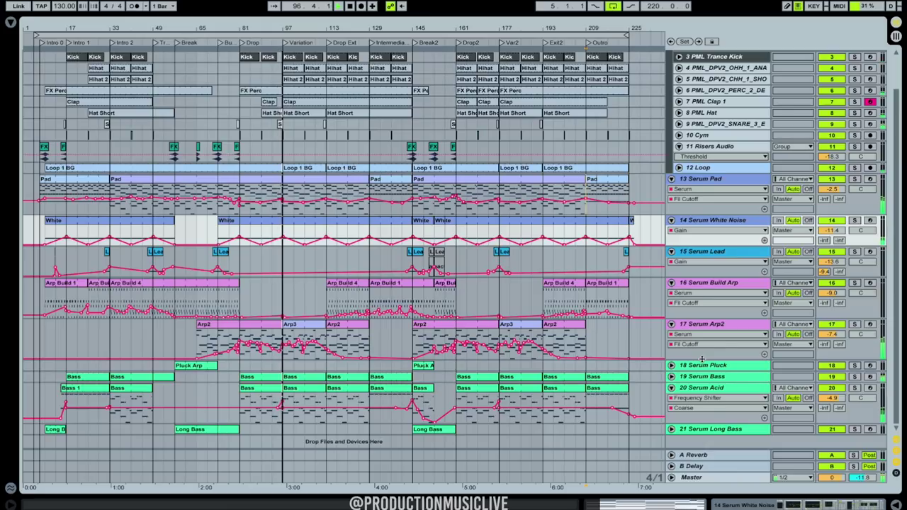
{"action": "left_click_drag", "start_coordinate": [625, 36], "coordinate": [637, 34]}
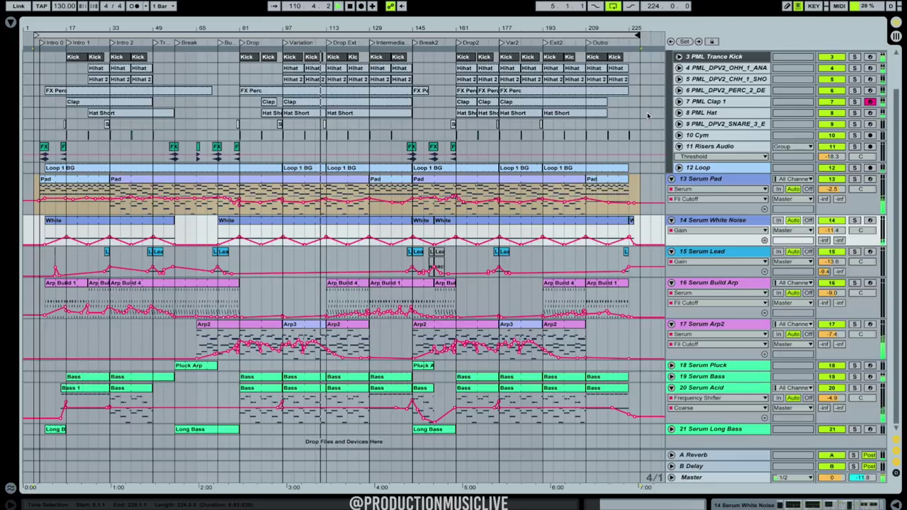
Unfold the Master track at a reduced height and hide the return tracks.
{"action": "left_click", "coordinate": [671, 477]}
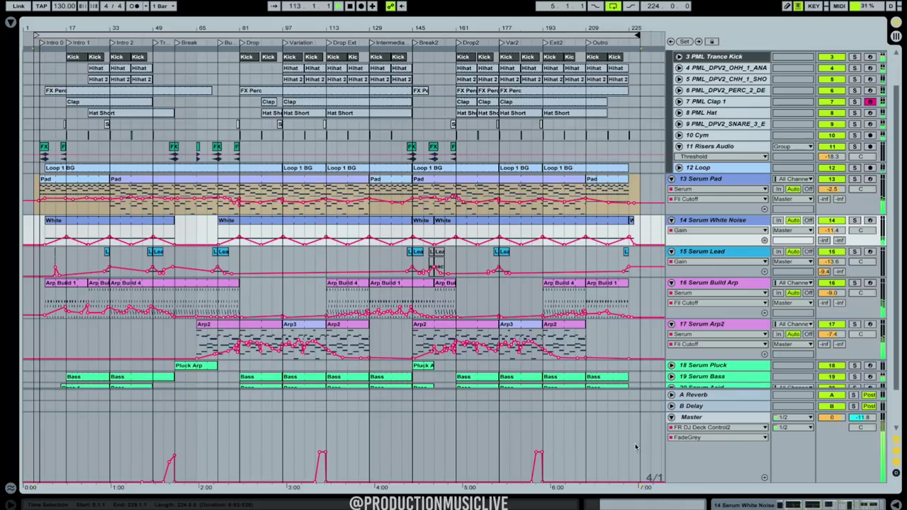
{"action": "left_click_drag", "start_coordinate": [690, 414], "coordinate": [815, 447]}
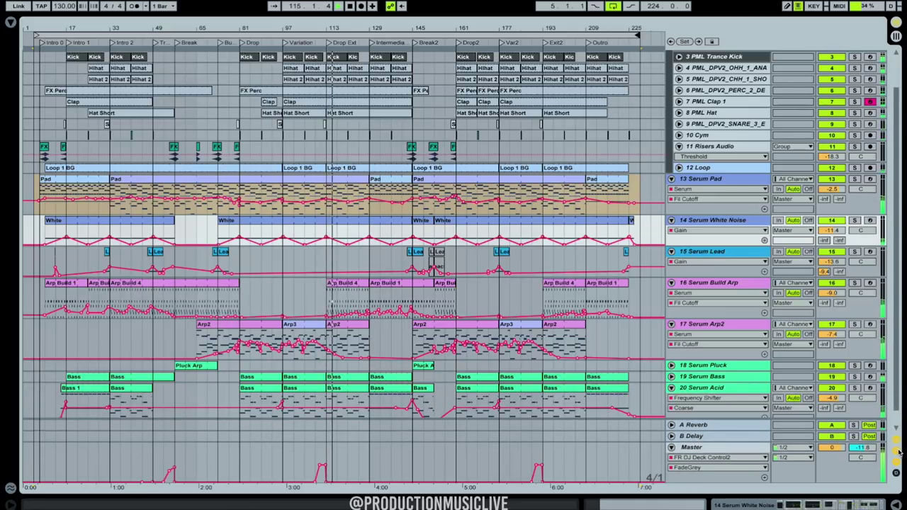
{"action": "left_click", "coordinate": [896, 451]}
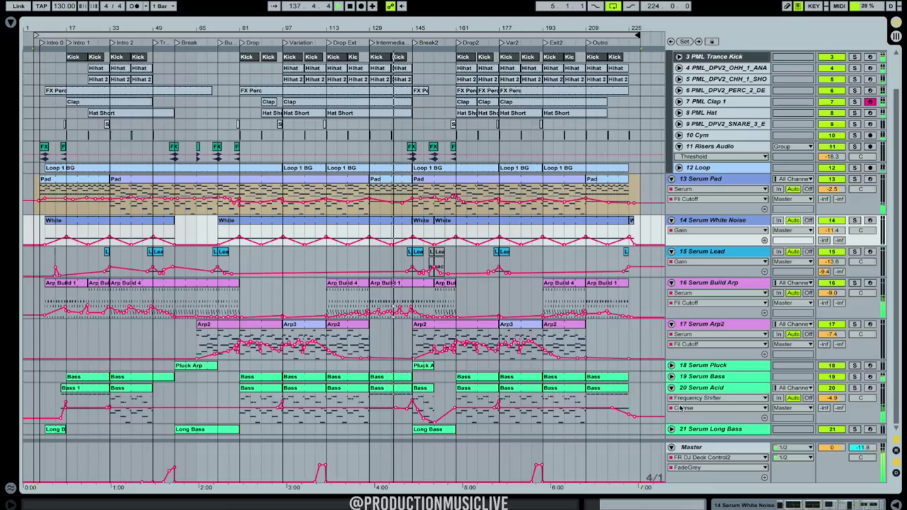
Raise the Serum Pad Fil Cutoff automation slightly around bar 137 in the Intermediate Part.
{"action": "left_click", "coordinate": [401, 205]}
{"action": "left_click_drag", "start_coordinate": [388, 30], "coordinate": [389, 57]}
{"action": "left_click", "coordinate": [401, 208]}
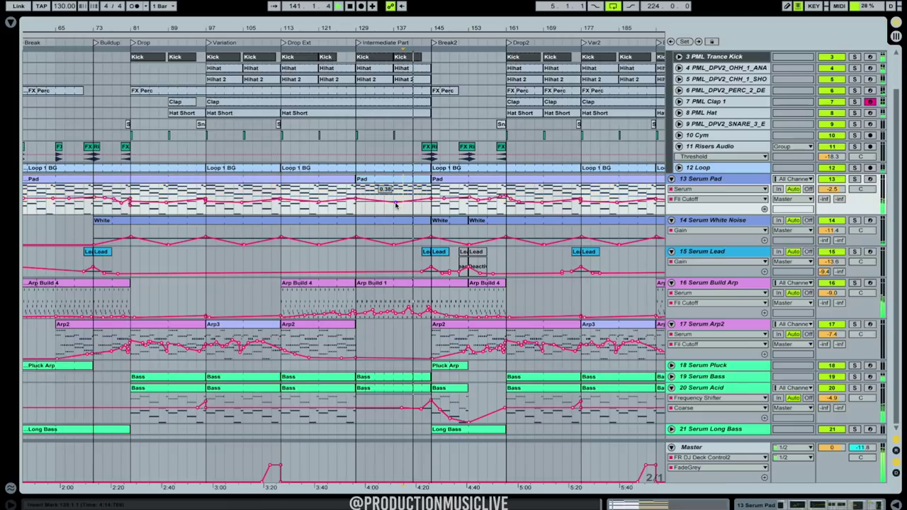
{"action": "left_click_drag", "start_coordinate": [396, 205], "coordinate": [428, 199]}
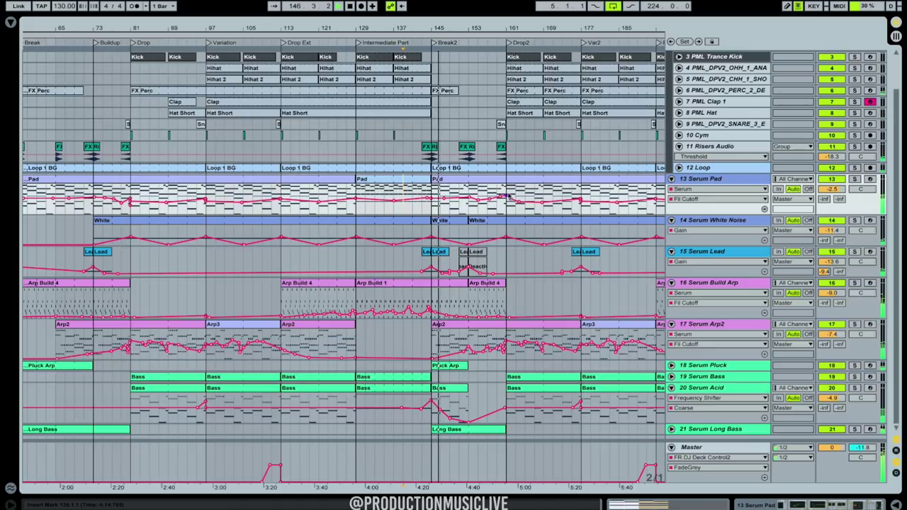
Smooth the Serum Arp2 Fil Cutoff rise in Break2 by raising the breakpoint near bar 156 and lowering the one at bar 153.
{"action": "left_click_drag", "start_coordinate": [462, 27], "coordinate": [456, 7]}
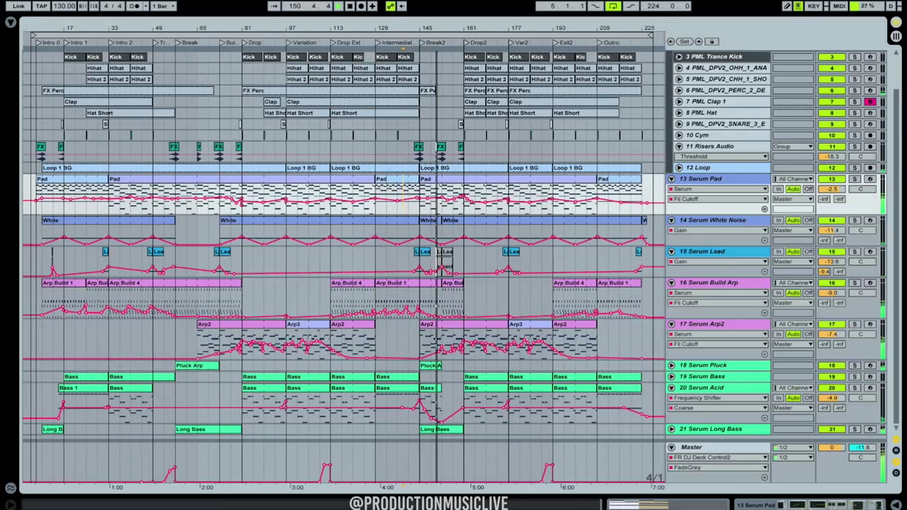
{"action": "left_click_drag", "start_coordinate": [455, 7], "coordinate": [463, 8]}
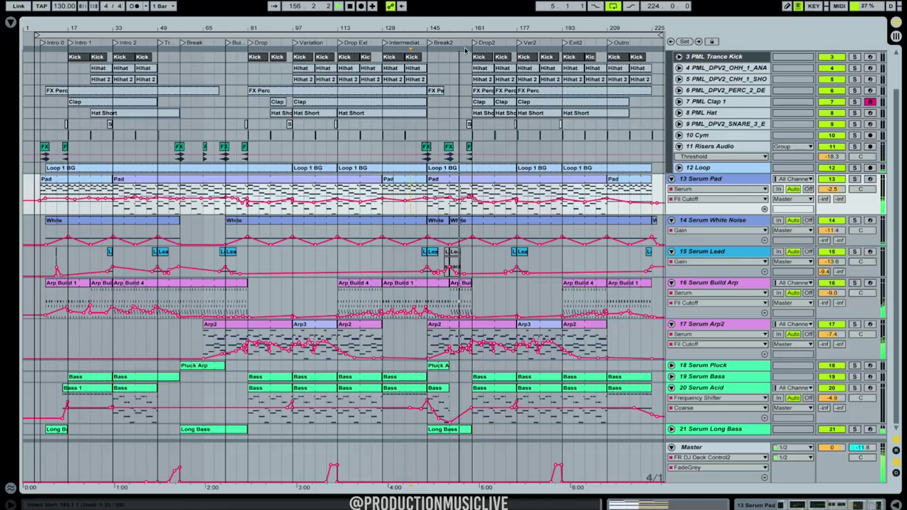
{"action": "left_click_drag", "start_coordinate": [458, 29], "coordinate": [458, 81]}
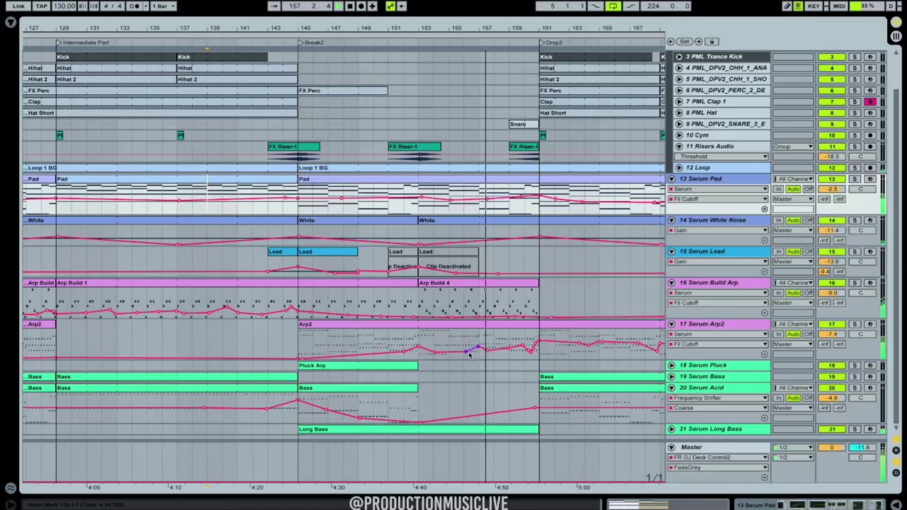
{"action": "left_click_drag", "start_coordinate": [465, 352], "coordinate": [464, 350]}
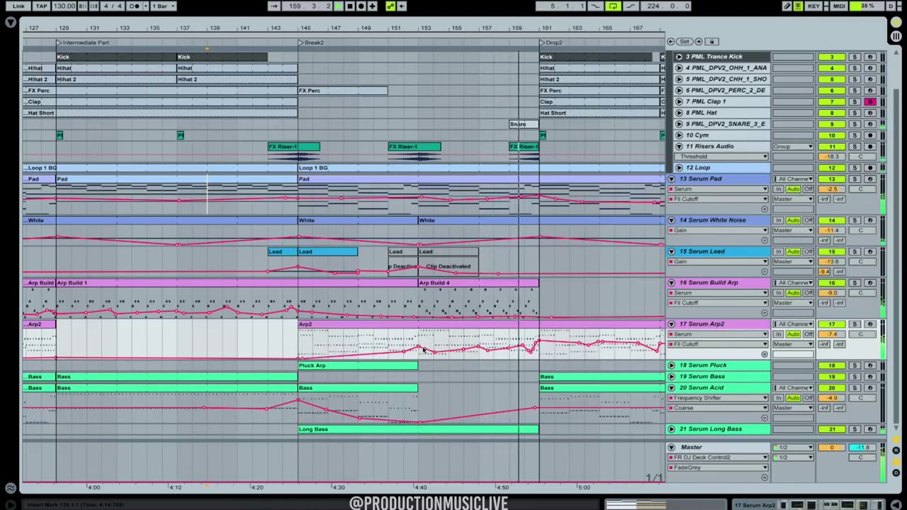
{"action": "left_click_drag", "start_coordinate": [418, 346], "coordinate": [418, 348]}
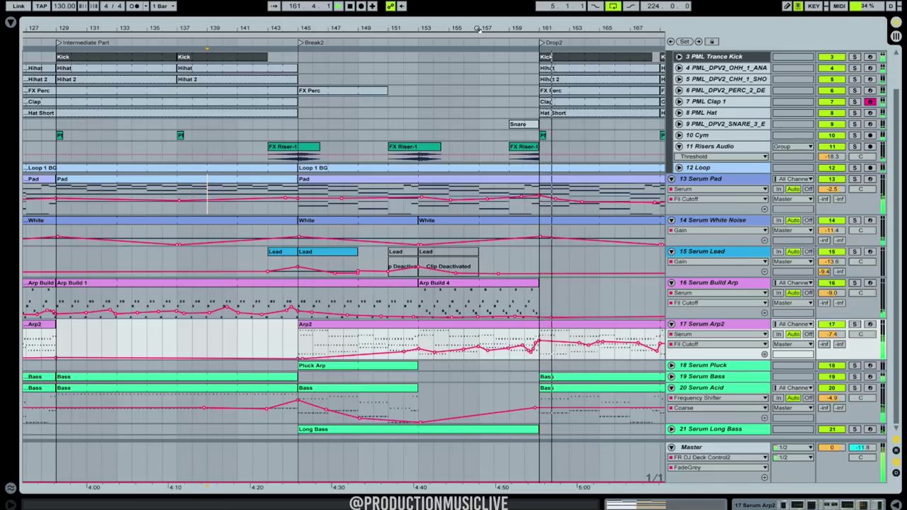
Lower the Serum Pad Fil Cutoff breakpoint at bar 161, where Drop2 starts.
{"action": "left_click_drag", "start_coordinate": [539, 196], "coordinate": [540, 202]}
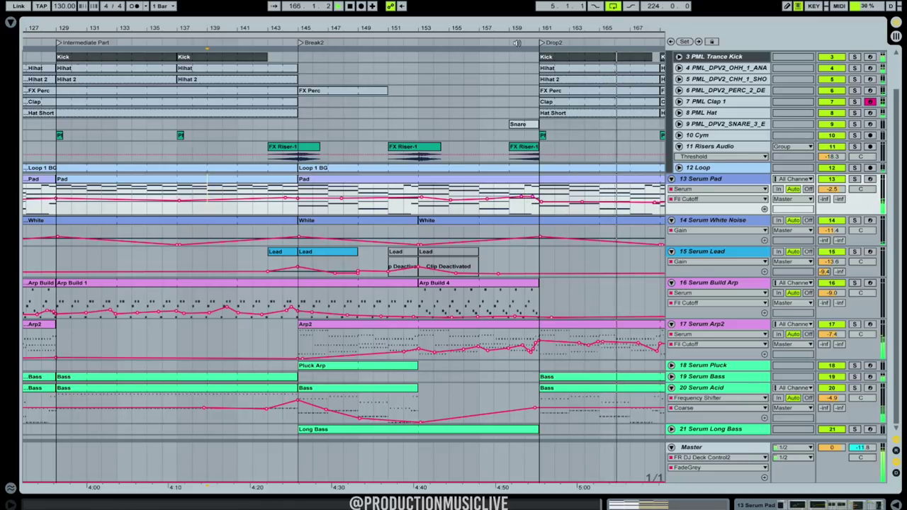
{"action": "scroll", "coordinate": [527, 201], "scroll_direction": "down", "scroll_amount": 5}
{"action": "left_click_drag", "start_coordinate": [526, 37], "coordinate": [488, 36]}
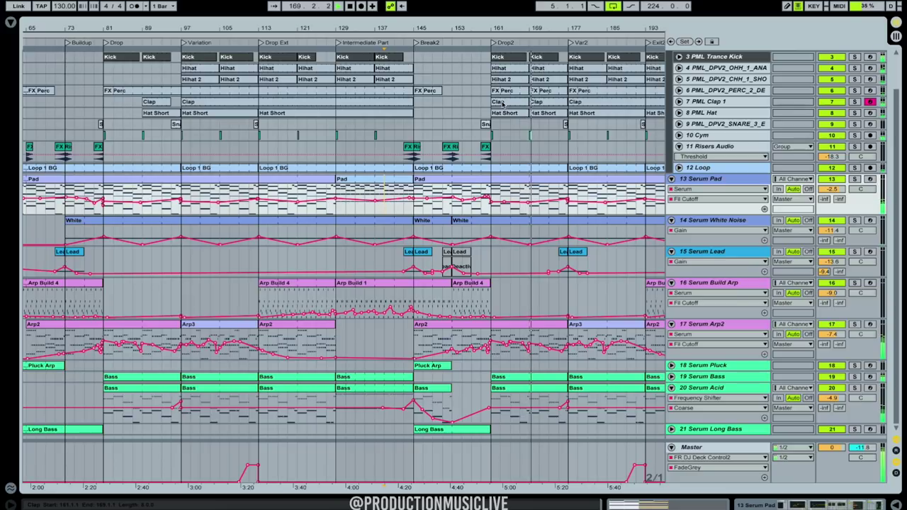
Show the Song Tempo automation on the Master track across the full arrangement.
{"action": "mouse_move", "coordinate": [488, 28]}
{"action": "left_mouse_down"}
{"action": "mouse_move", "coordinate": [442, 28]}
{"action": "mouse_move", "coordinate": [480, 30]}
{"action": "mouse_move", "coordinate": [453, 28]}
{"action": "mouse_move", "coordinate": [465, 27]}
{"action": "left_mouse_up"}
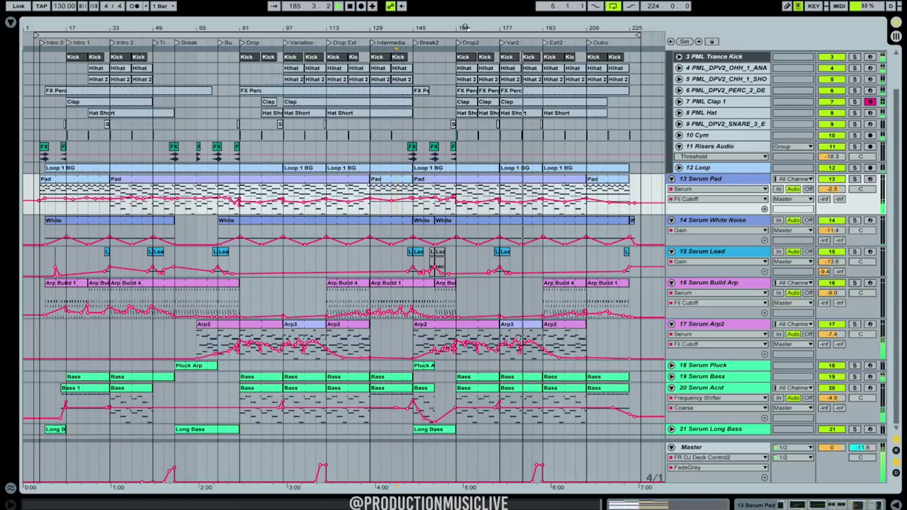
{"action": "left_click", "coordinate": [64, 6]}
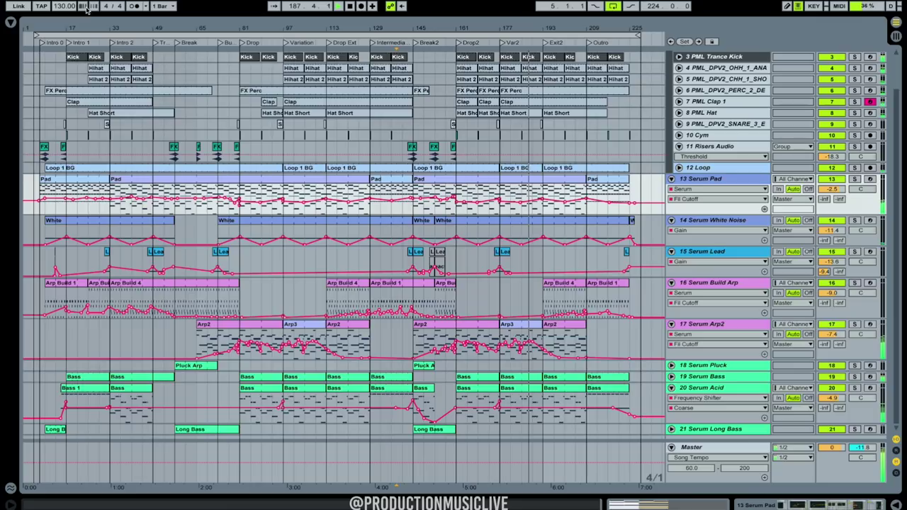